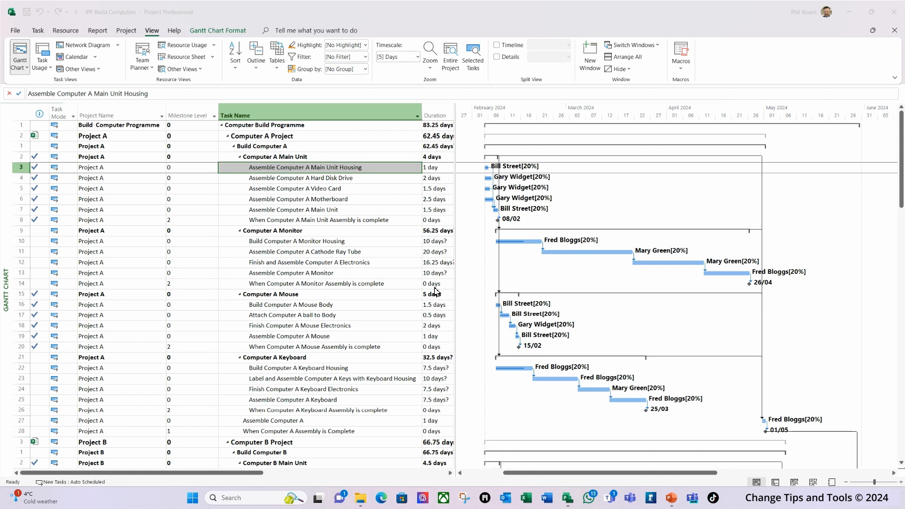
- Look through the dashboard, resource, cost and in-progress report lists, and open the Project Overview dashboard report
click(99, 33)
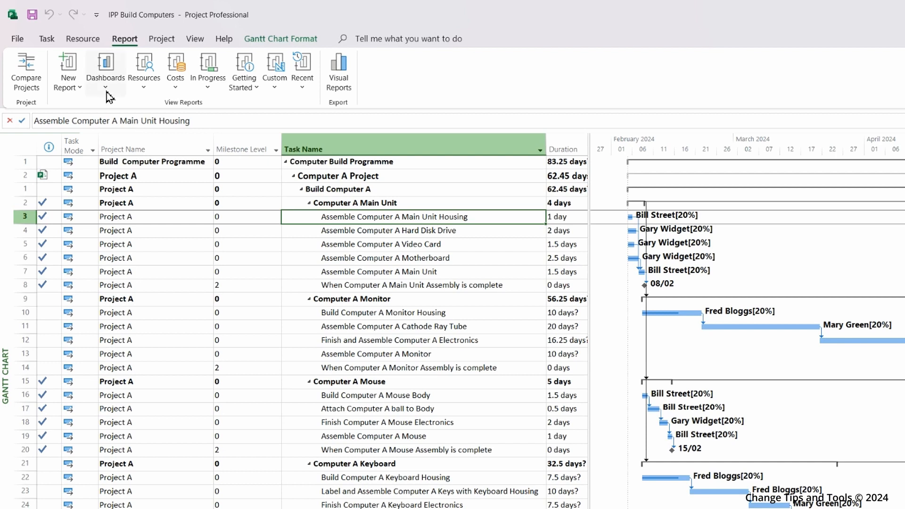
click(107, 94)
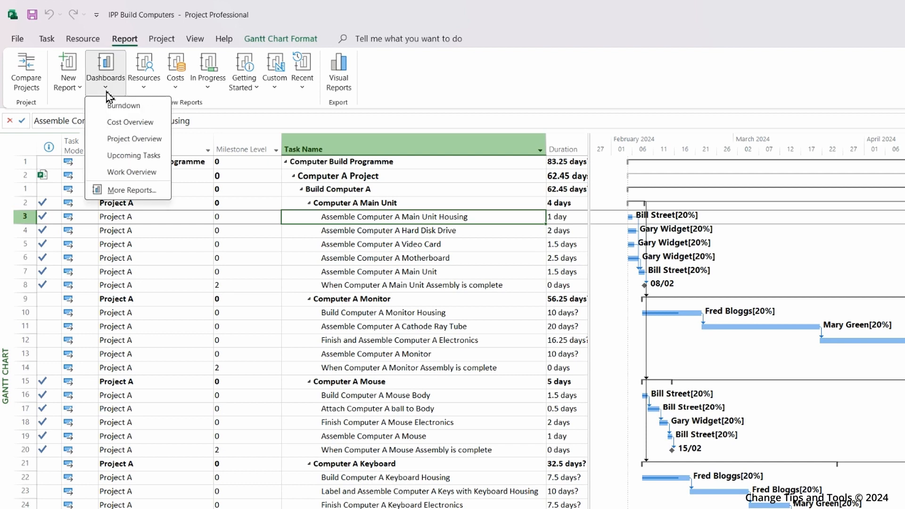
click(144, 93)
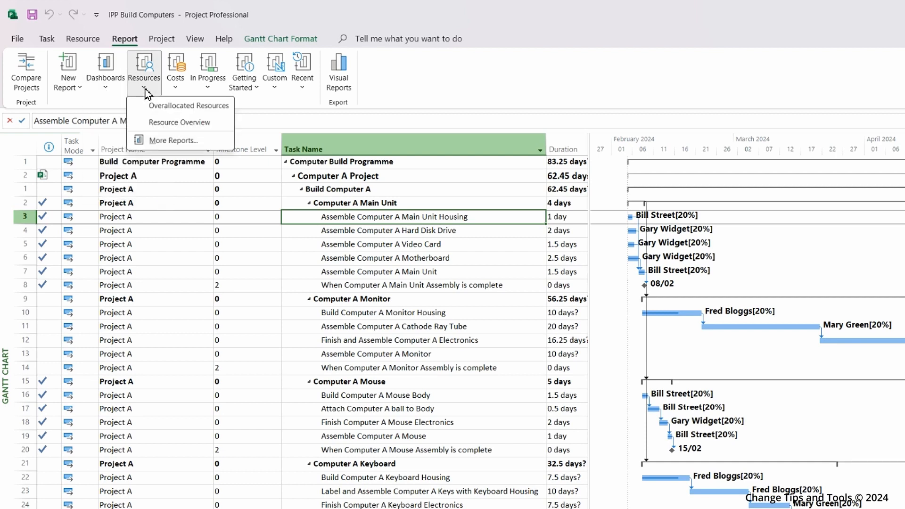
click(176, 93)
click(208, 93)
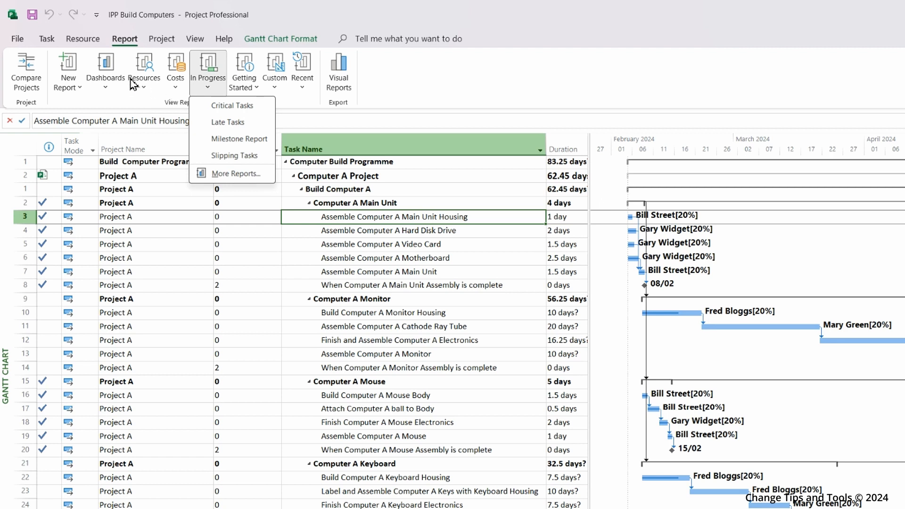
click(105, 90)
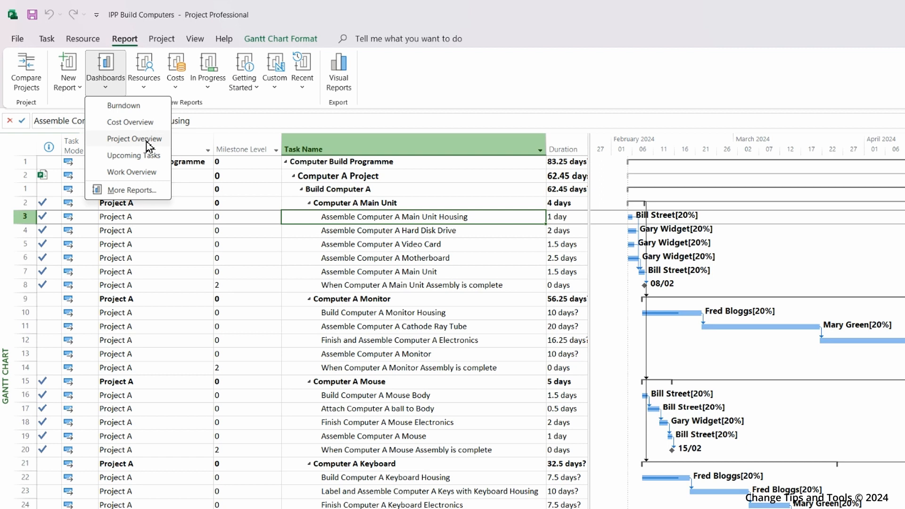
click(150, 142)
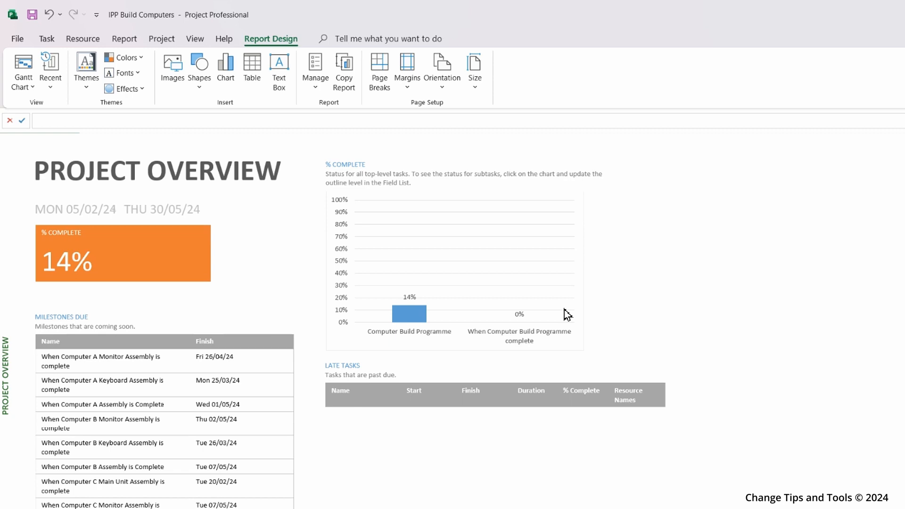
- Open the custom Programme Overview report and examine its completion, cost status, resource overallocation, milestone and late task sections
click(133, 43)
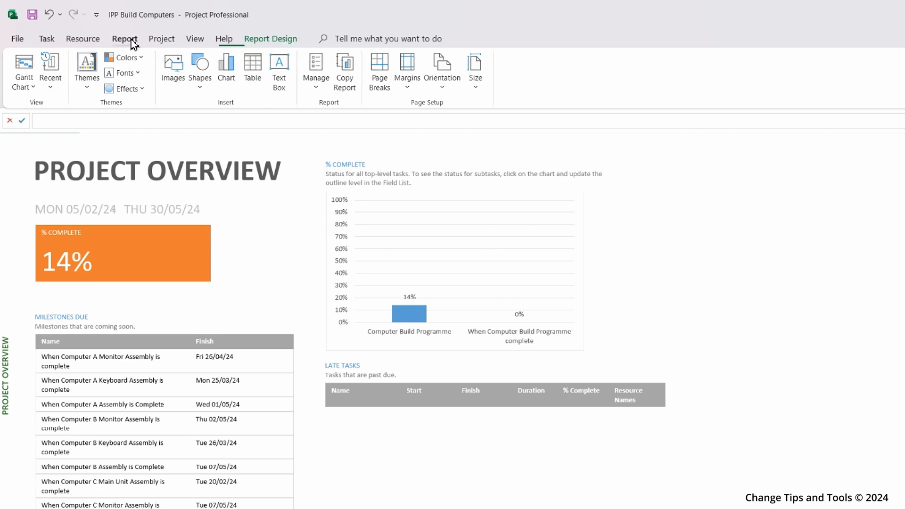
click(274, 88)
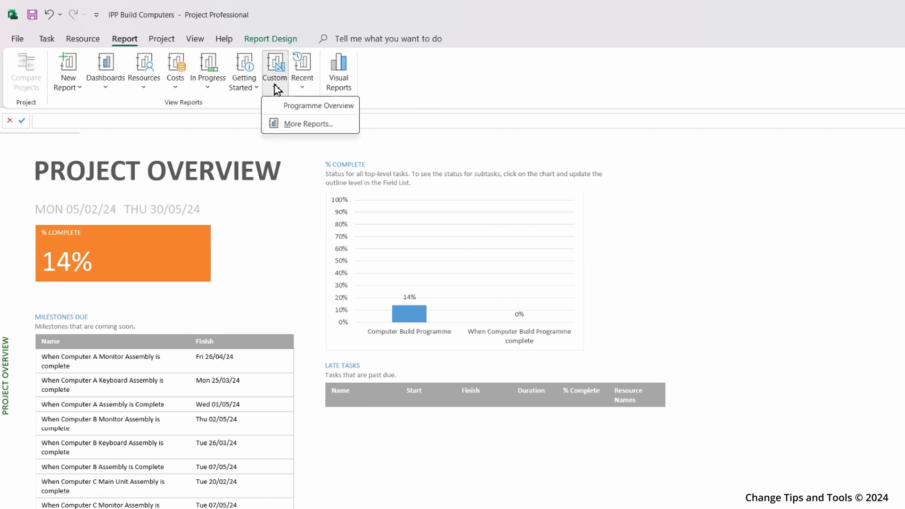
click(303, 111)
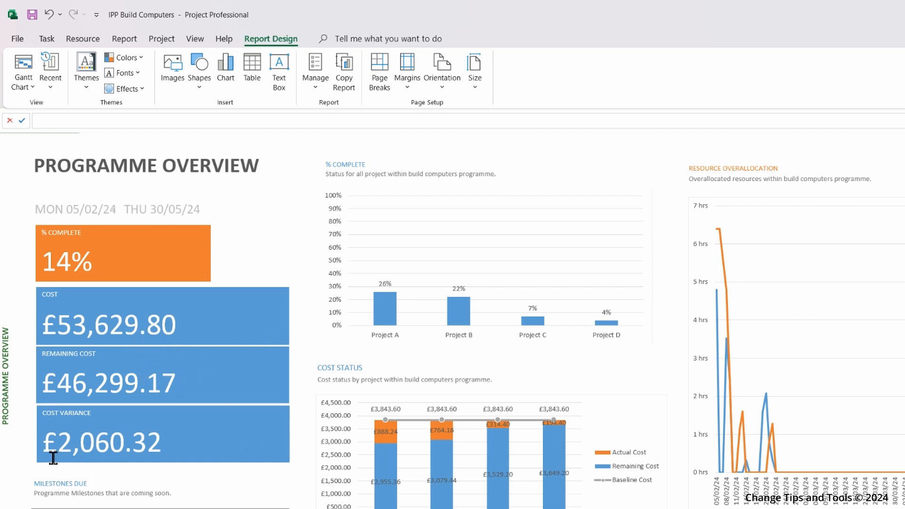
scroll(60, 473, down, 1)
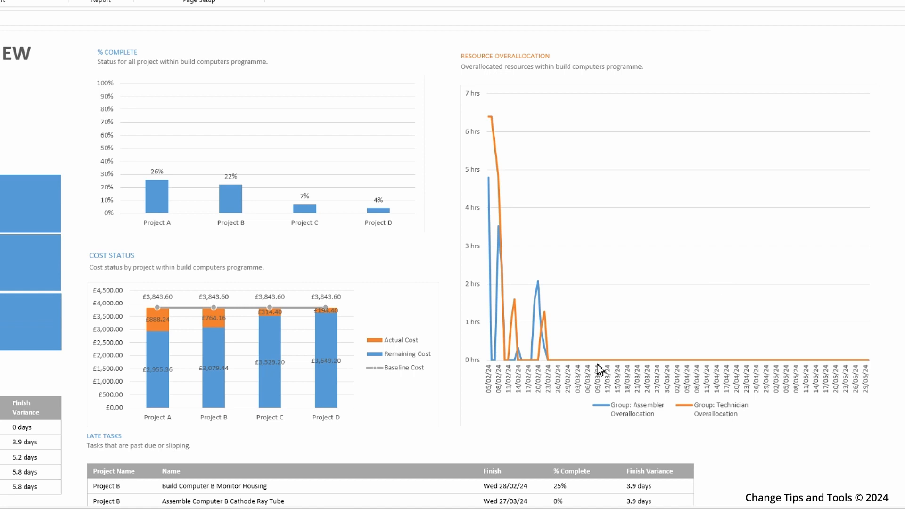
scroll(423, 388, down, 3)
scroll(421, 392, down, 3)
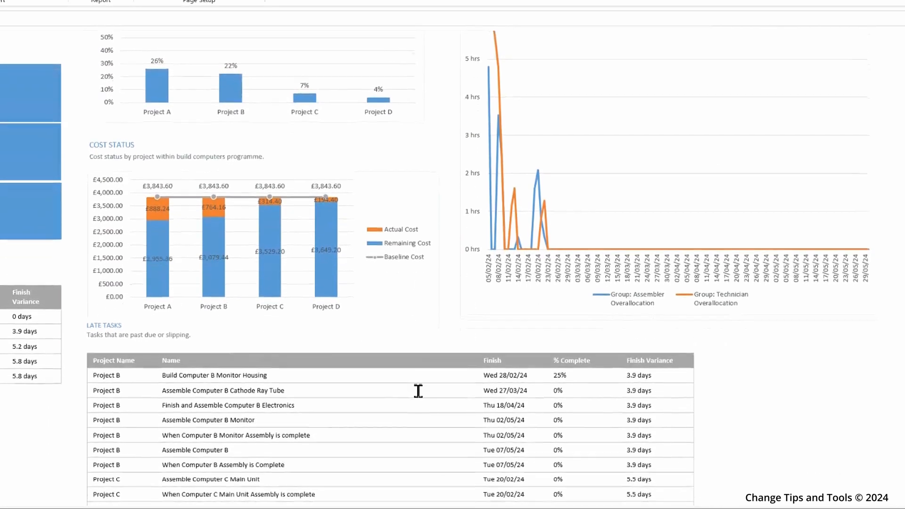
scroll(272, 417, down, 1)
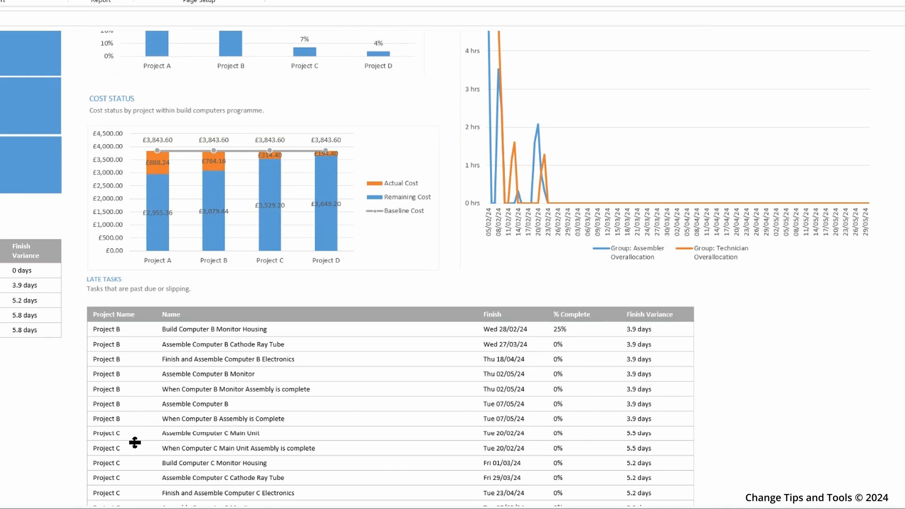
scroll(135, 442, up, 4)
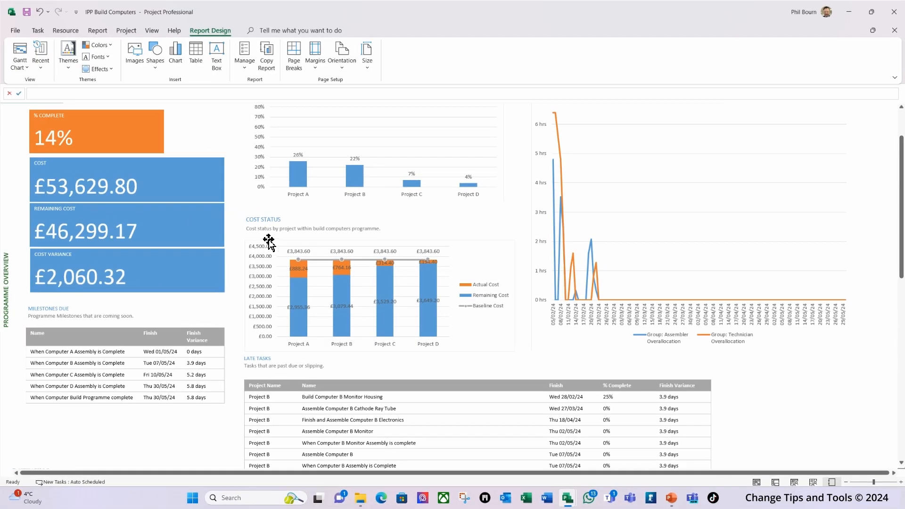
- Copy the Cost Status heading, description and chart from the report together, and paste them onto the blank slide in PowerPoint
click(259, 230)
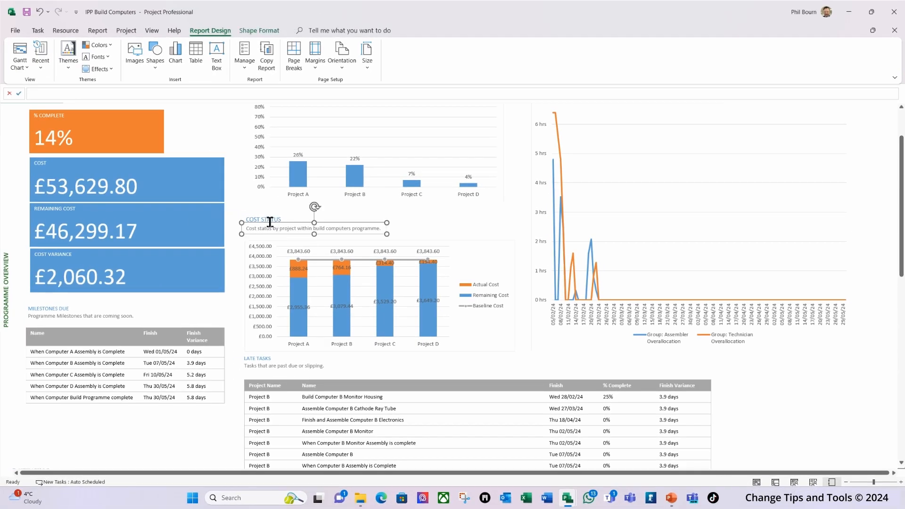
ctrl+click(270, 229)
ctrl+click(266, 221)
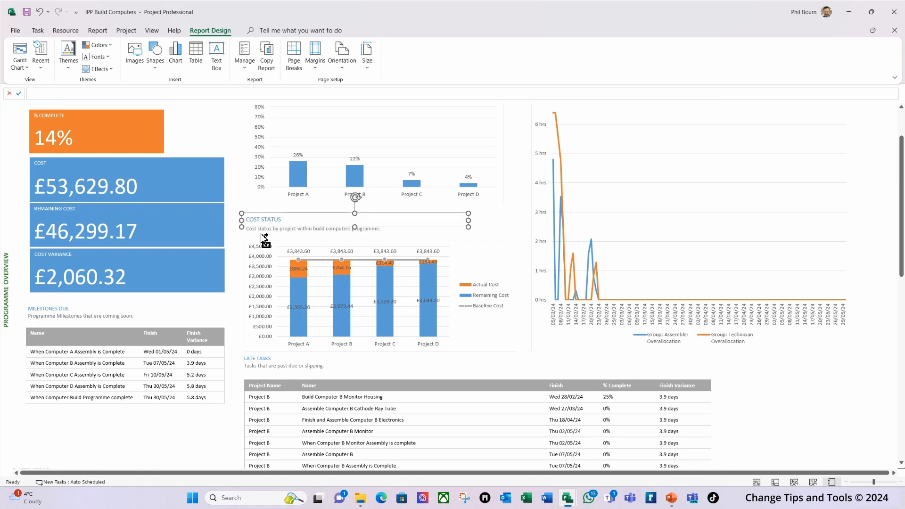
ctrl+click(261, 234)
ctrl+click(257, 259)
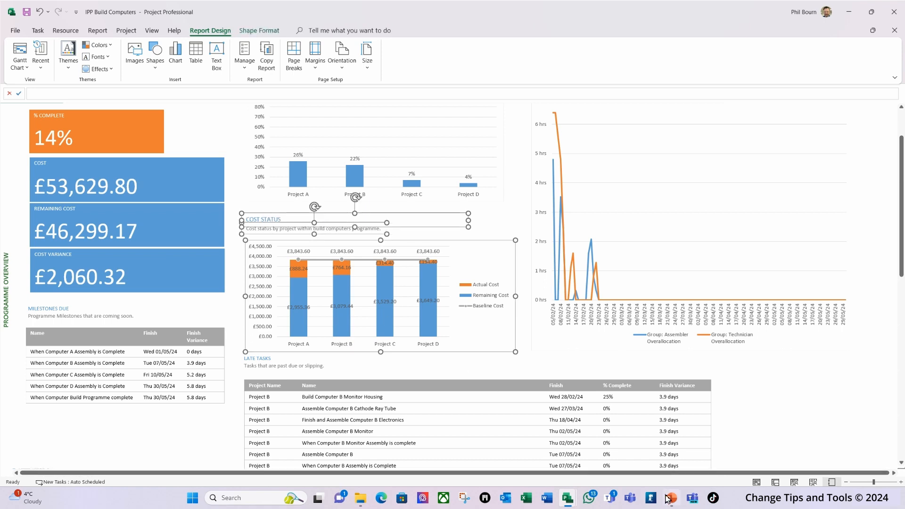
mouse_move(669, 498)
click(667, 467)
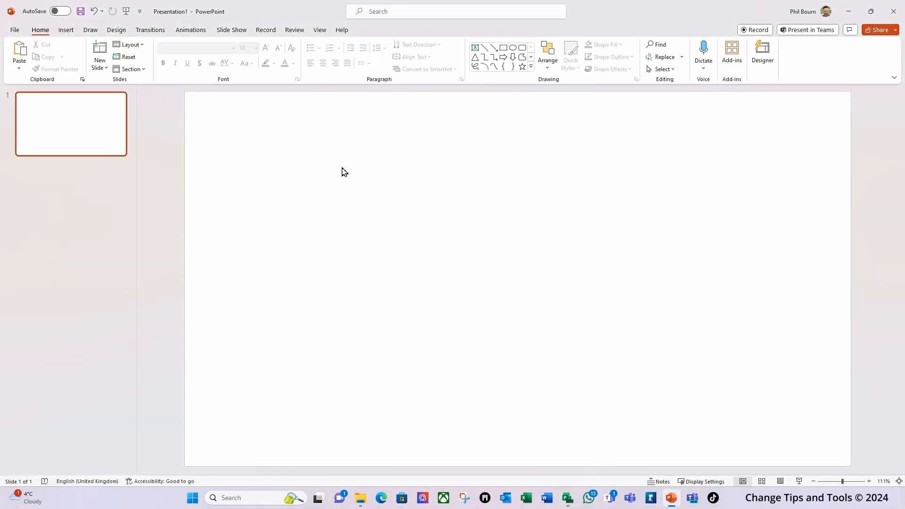
key(ctrl+v)
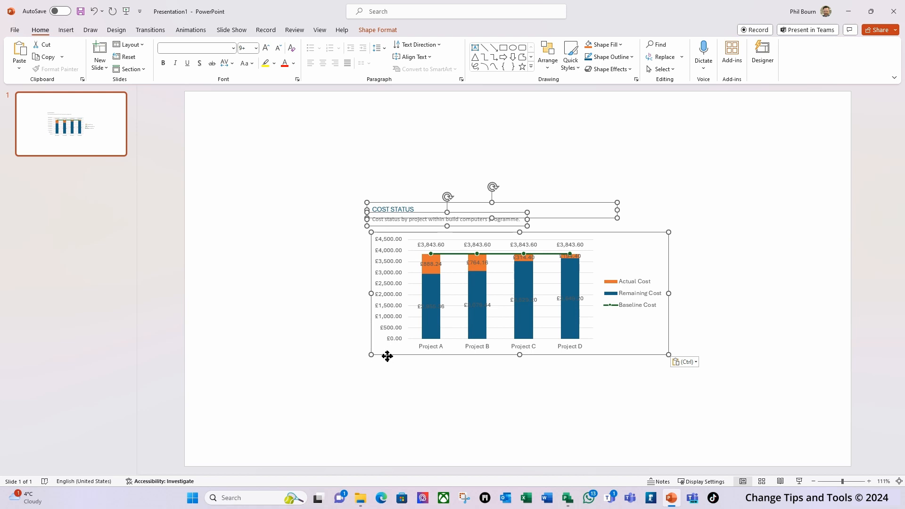
- Move the pasted Cost Status objects to the slide's upper-left corner and enlarge the chart to fill the slide
drag(388, 357, 220, 255)
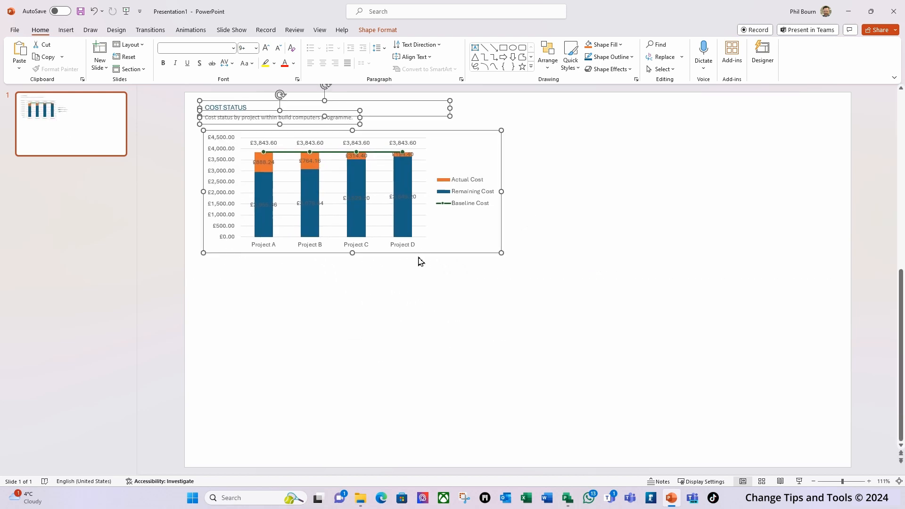
click(442, 264)
click(445, 249)
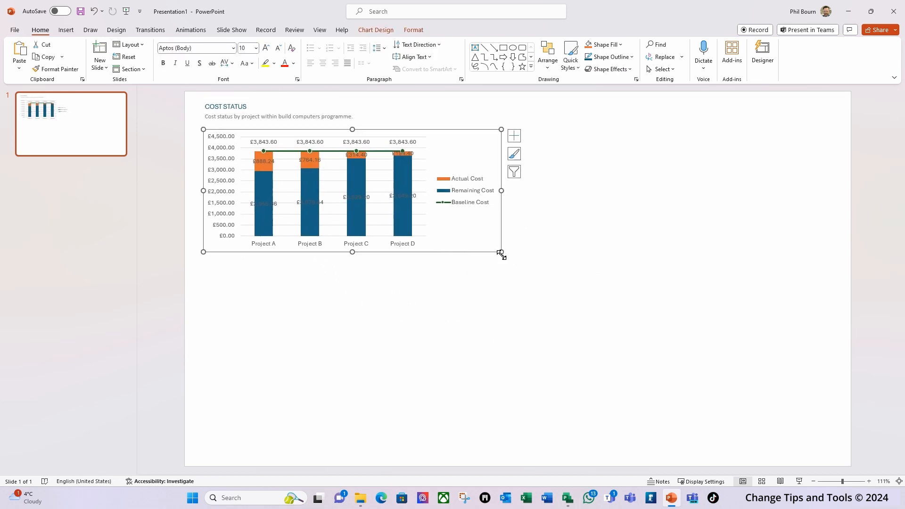
drag(501, 254, 832, 457)
- Apply the preset chart style with translucent gradient columns and the legend below the plot to the Cost Status chart
click(376, 30)
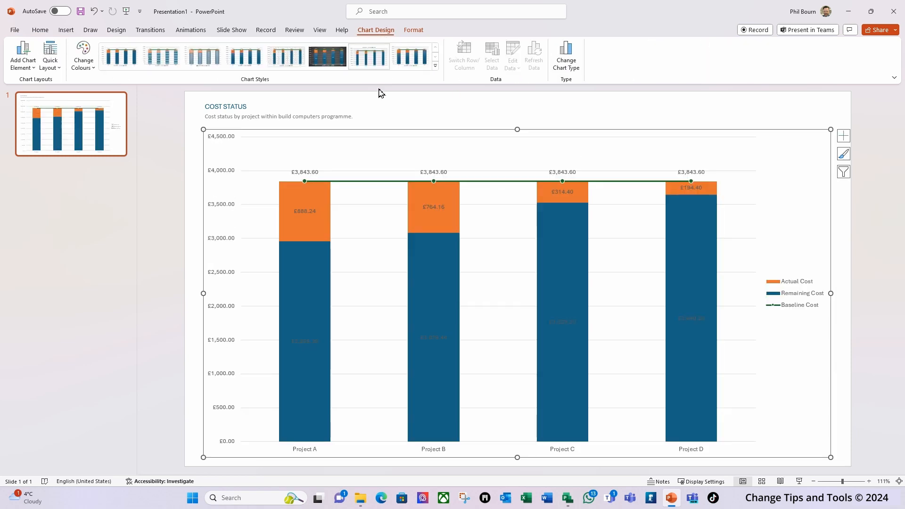
click(203, 56)
click(573, 116)
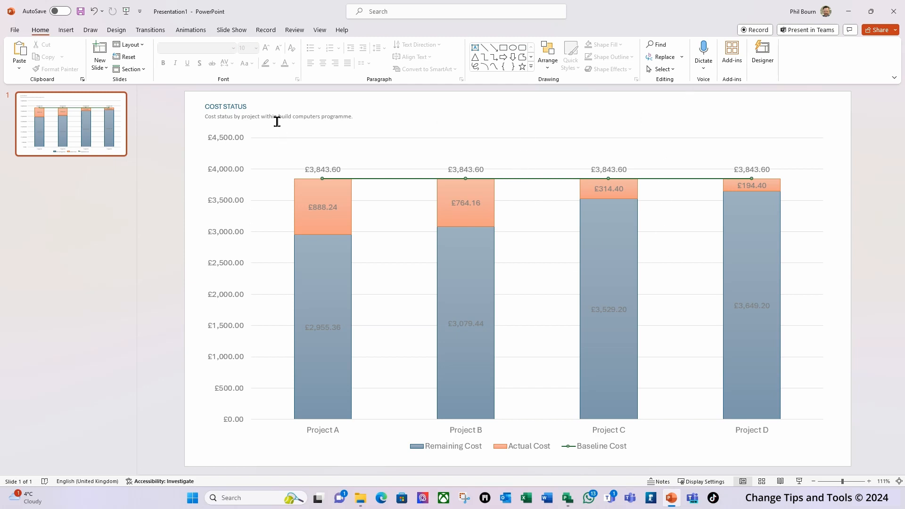
- Switch back to Microsoft Project and open the Project Overview dashboard report for the IPP Build Computers programme
mouse_move(568, 498)
click(516, 459)
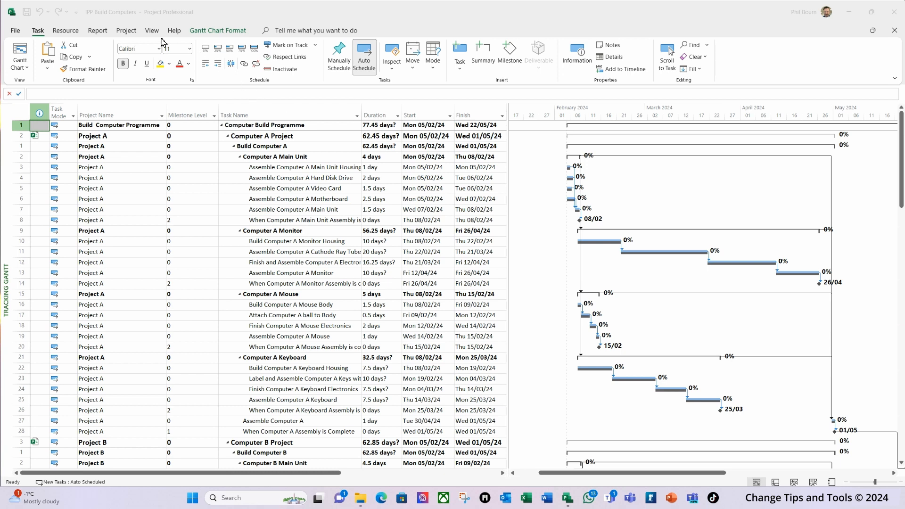
click(99, 32)
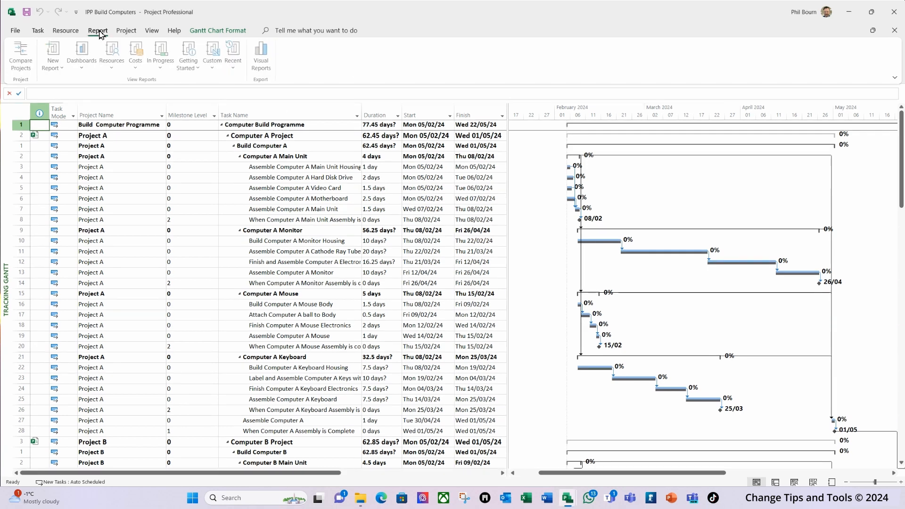
click(85, 69)
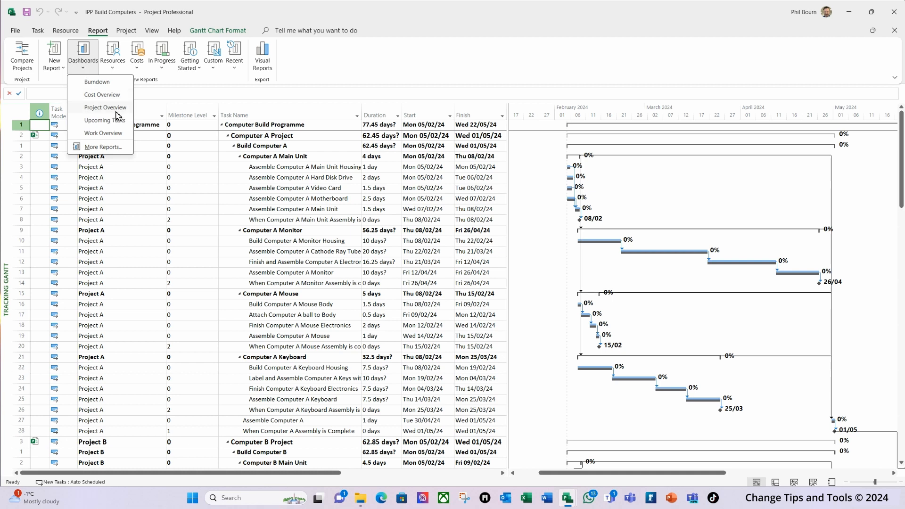
click(105, 108)
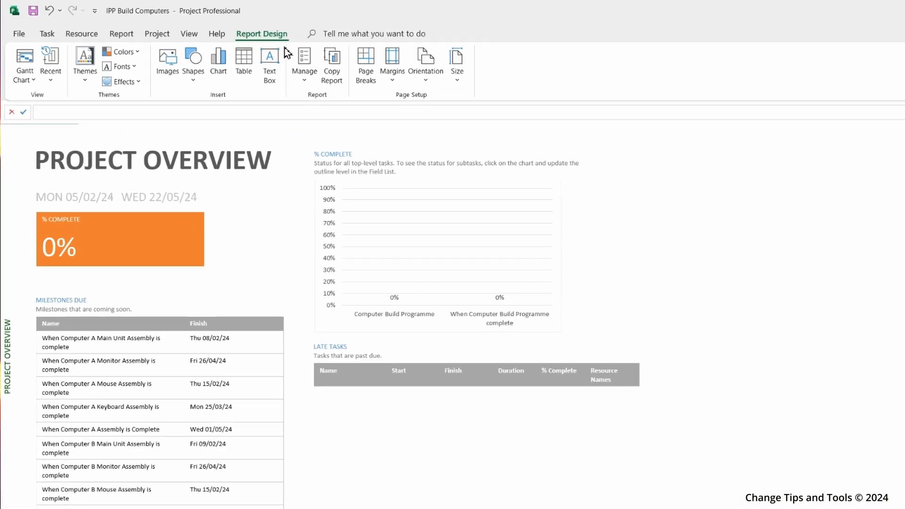
- Rename the Project Overview report as Programme Overview
click(353, 88)
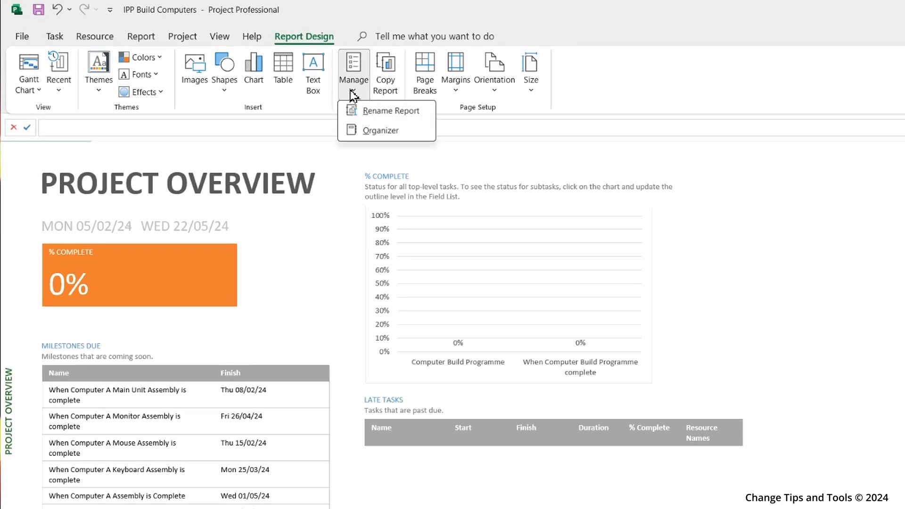
click(386, 113)
click(602, 345)
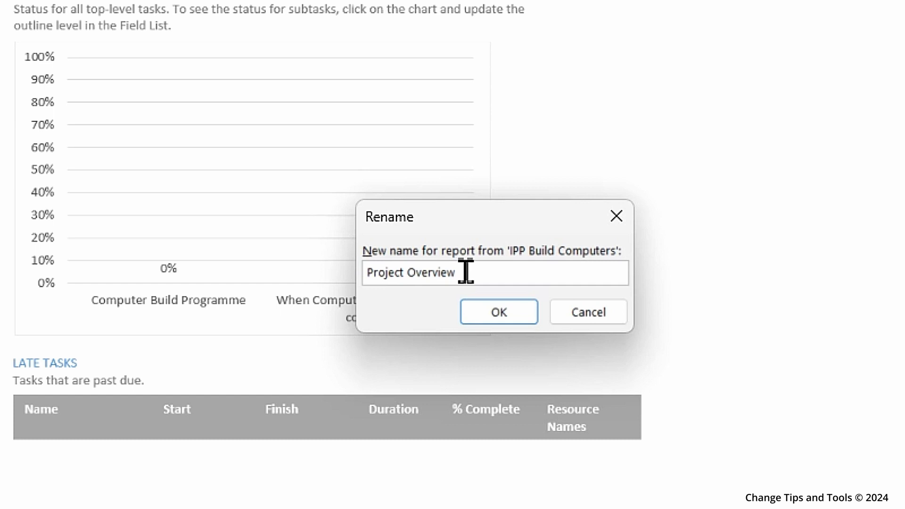
key(BackSpace)
key(BackSpace)
key(BackSpace)
key(BackSpace)
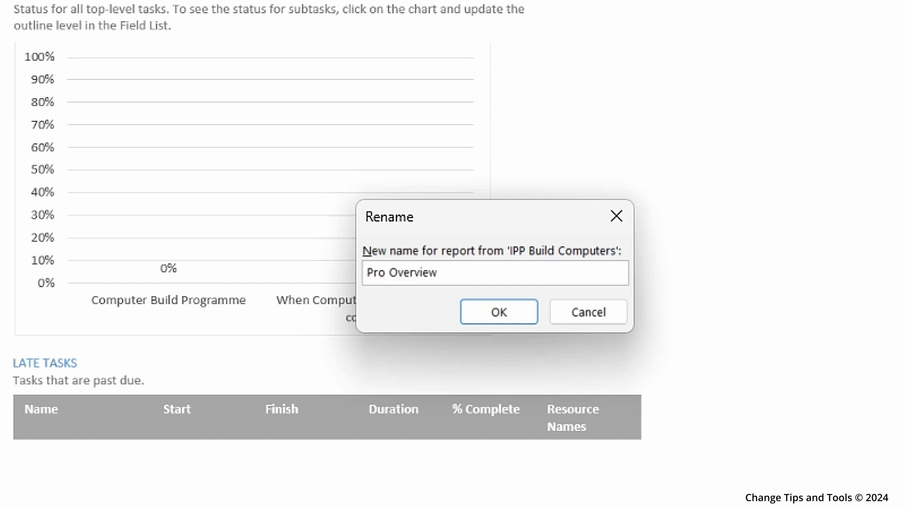
text(gramme)
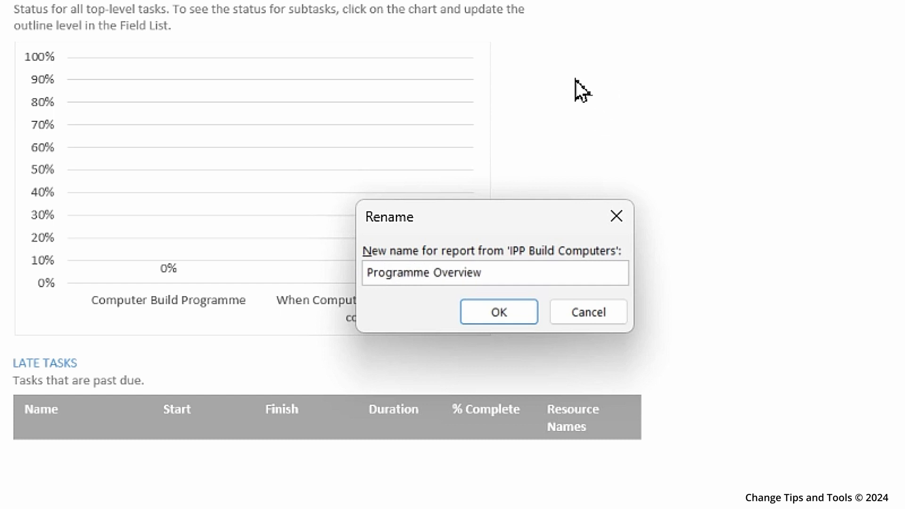
click(517, 318)
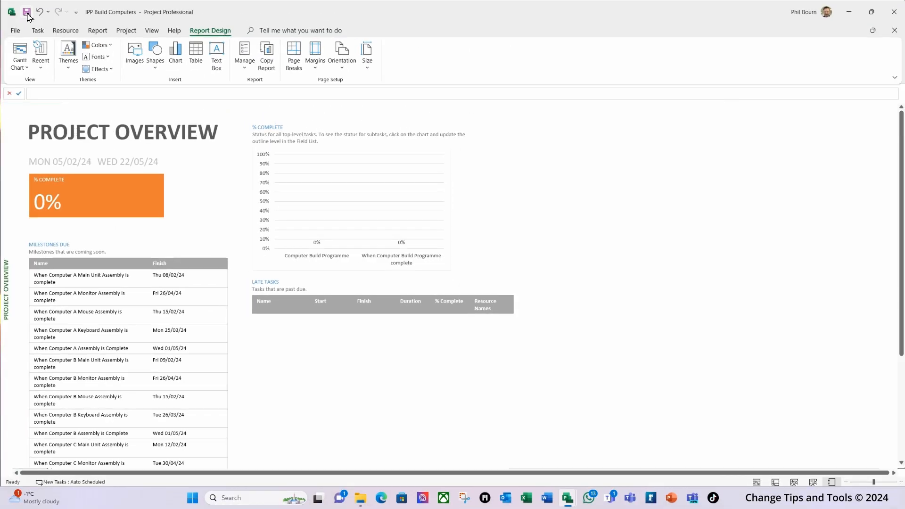
- Save the programme file together with the changes to all its linked projects, and update the resource pool
click(26, 13)
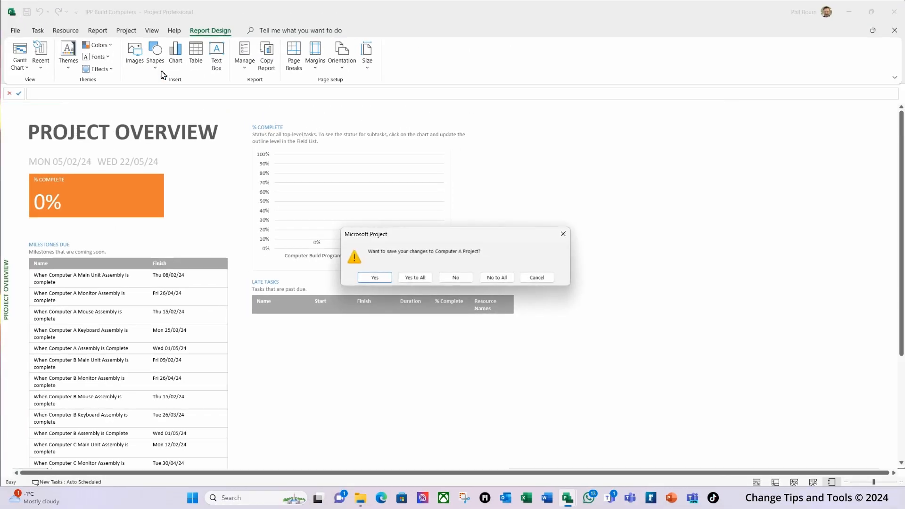
click(415, 277)
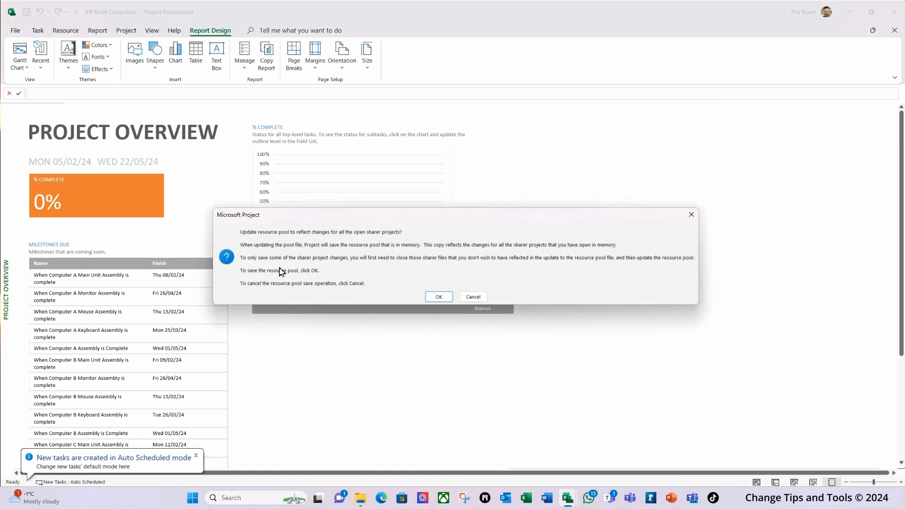
click(438, 297)
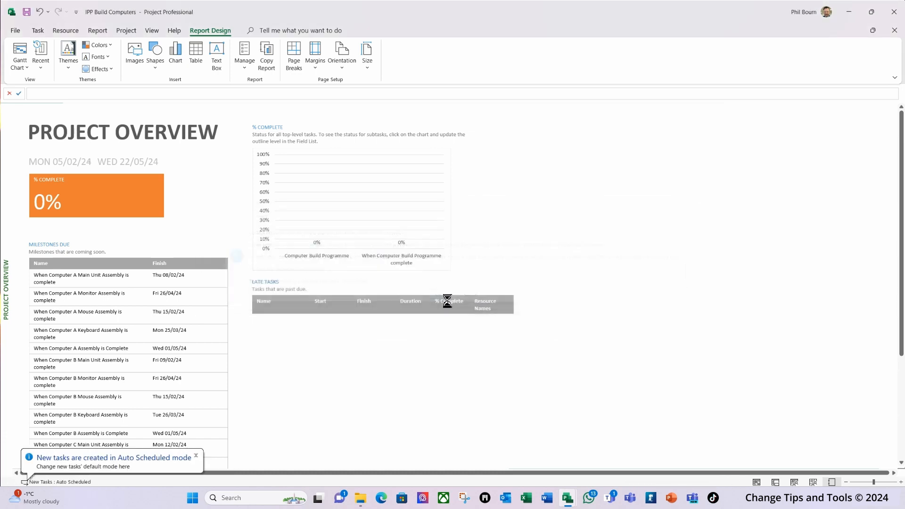
- Change the Milestones Due description to "Programme milestones that are coming soon." and move its text box slightly up, clear of the table
click(76, 253)
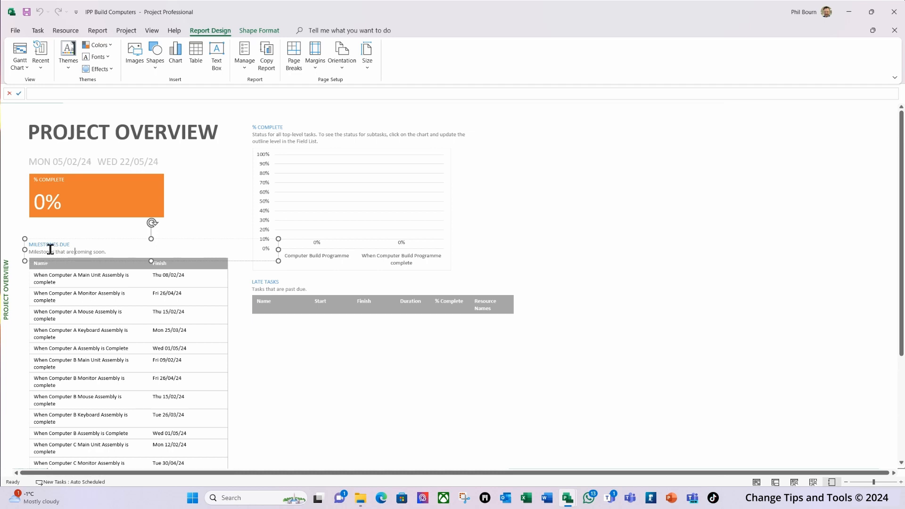
click(29, 252)
drag(92, 237, 91, 230)
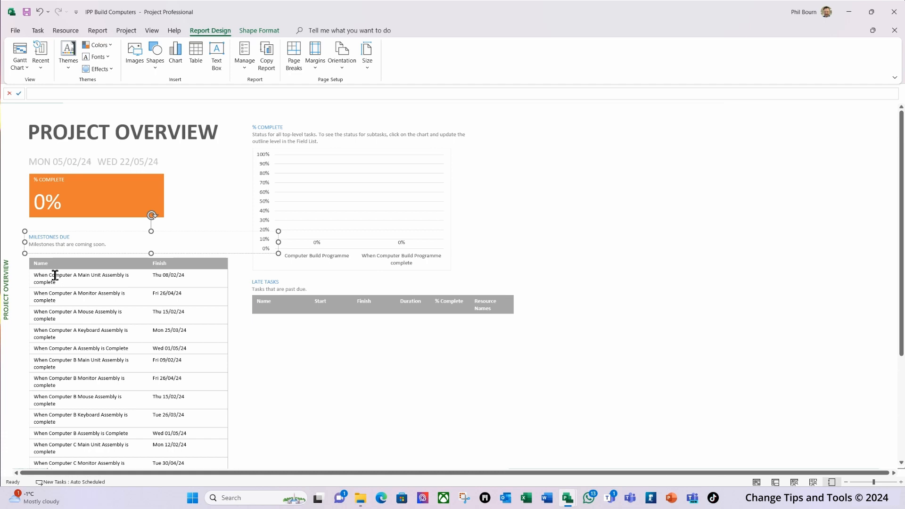
text(Programme)
key(Delete)
text(m)
click(107, 233)
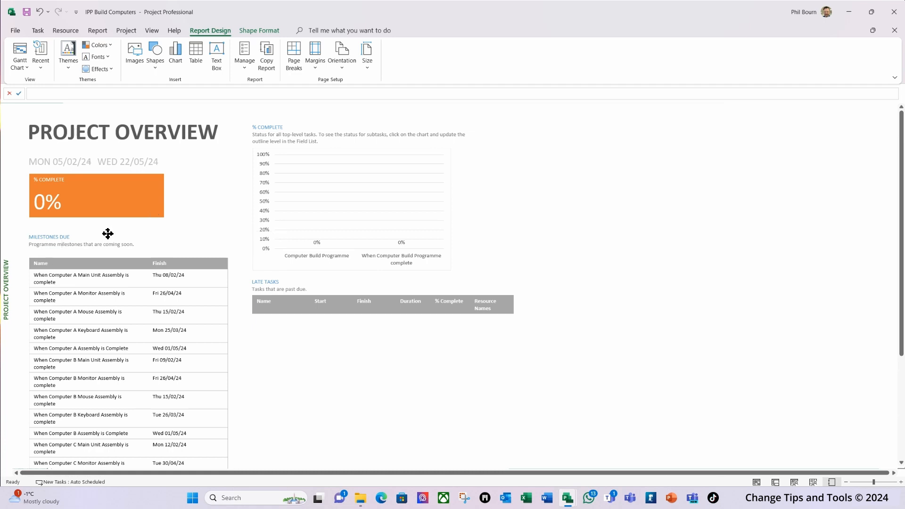
drag(107, 233, 107, 236)
- Select the Milestones Due table, hide its Field List and show it again to examine the fields and filter it uses
click(133, 327)
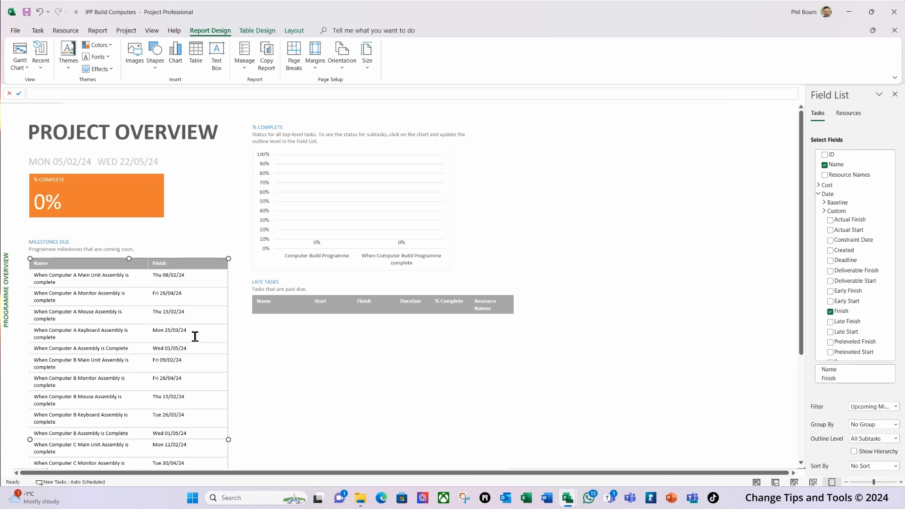
click(895, 95)
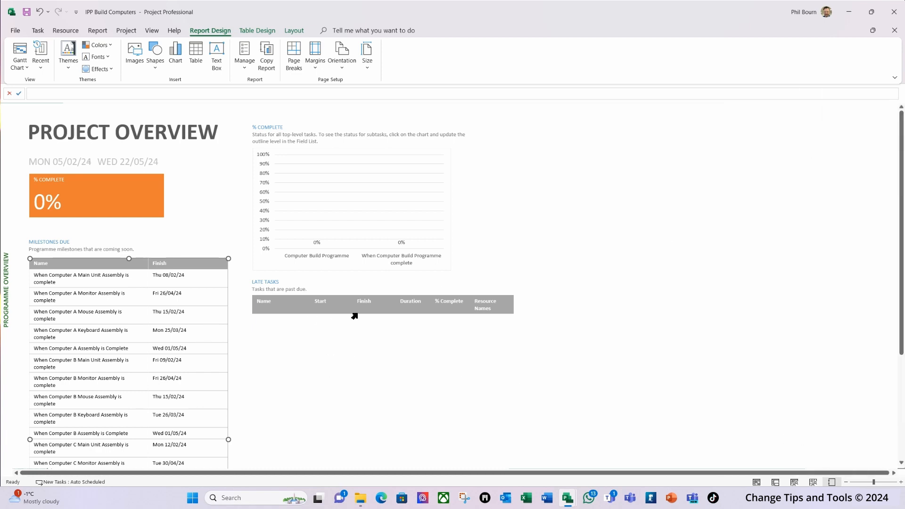
right_click(119, 322)
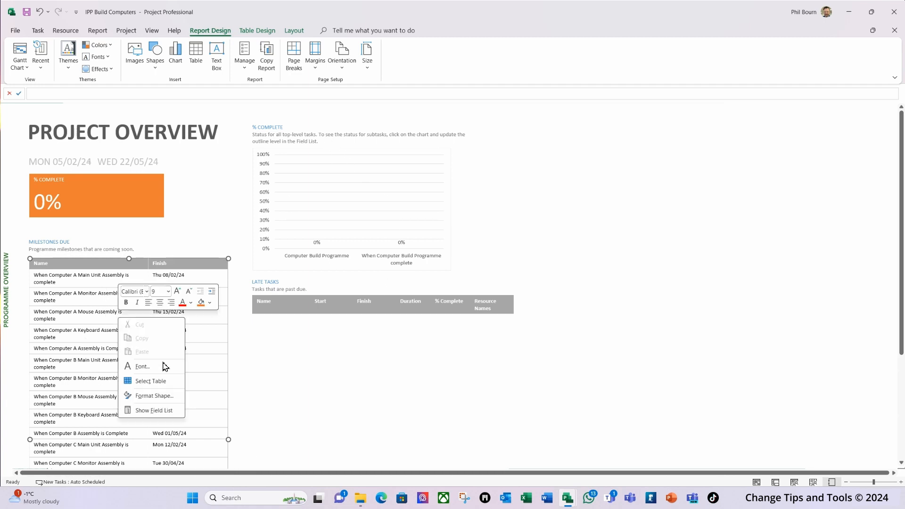
click(139, 411)
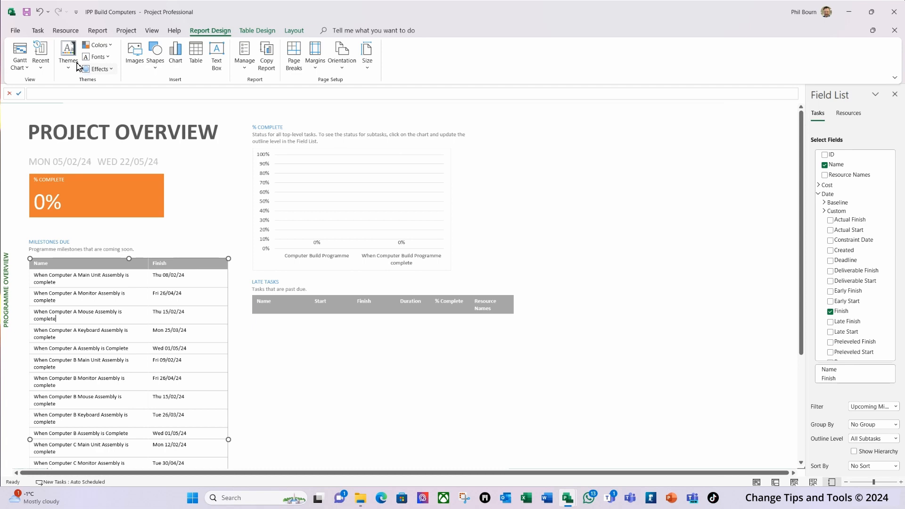
- Switch from the report to the Tracking Gantt view and open the complete list of task filters
click(20, 66)
click(48, 250)
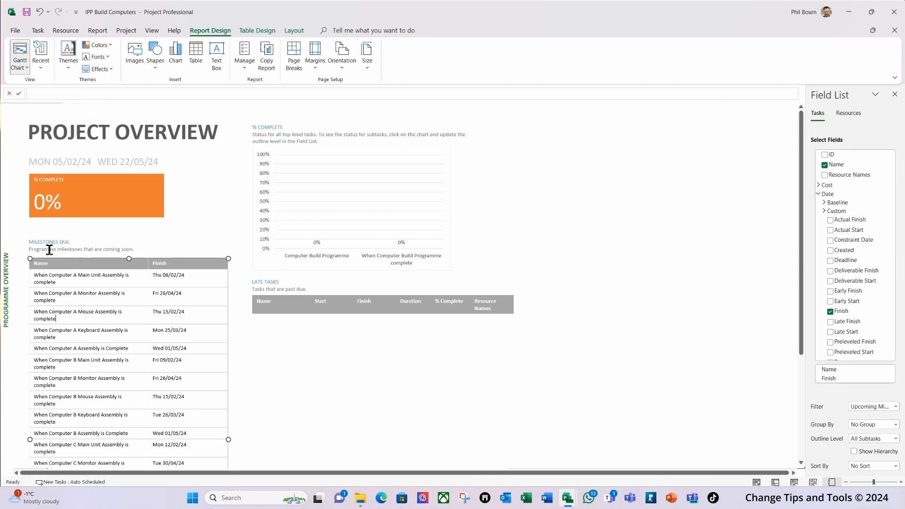
click(152, 31)
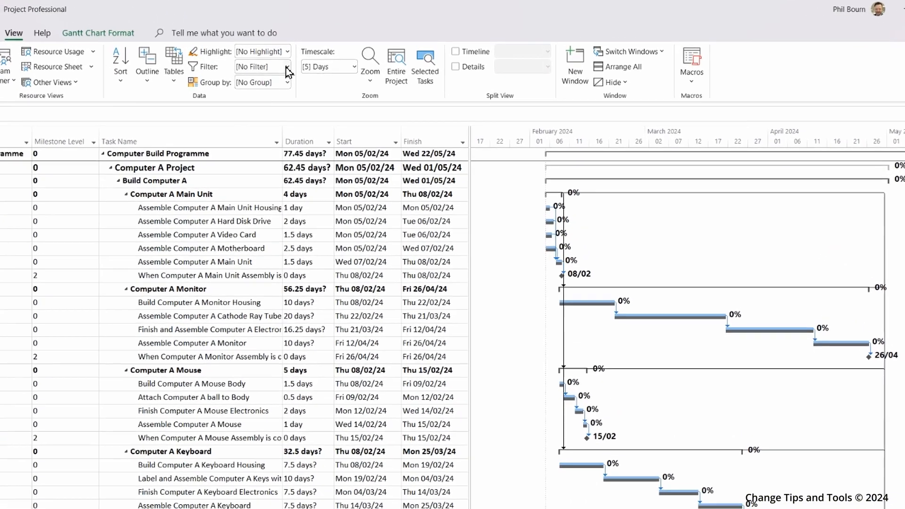
click(366, 57)
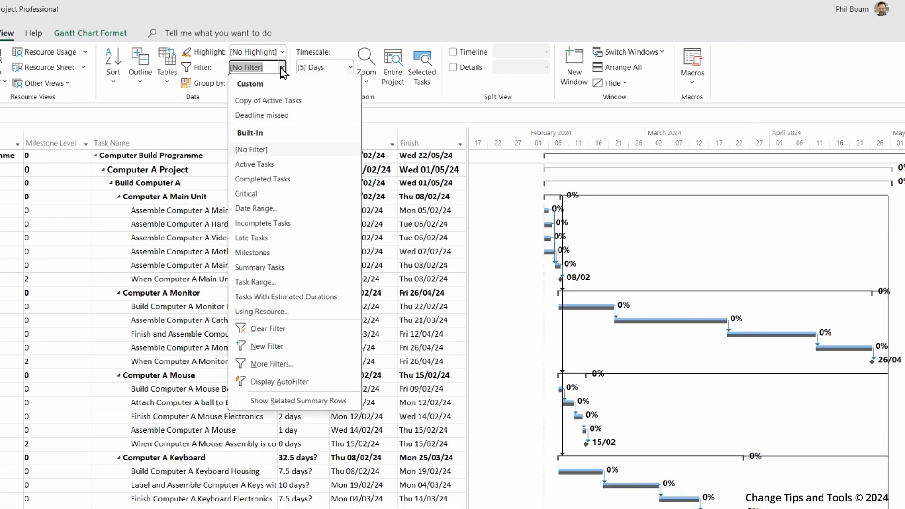
click(271, 365)
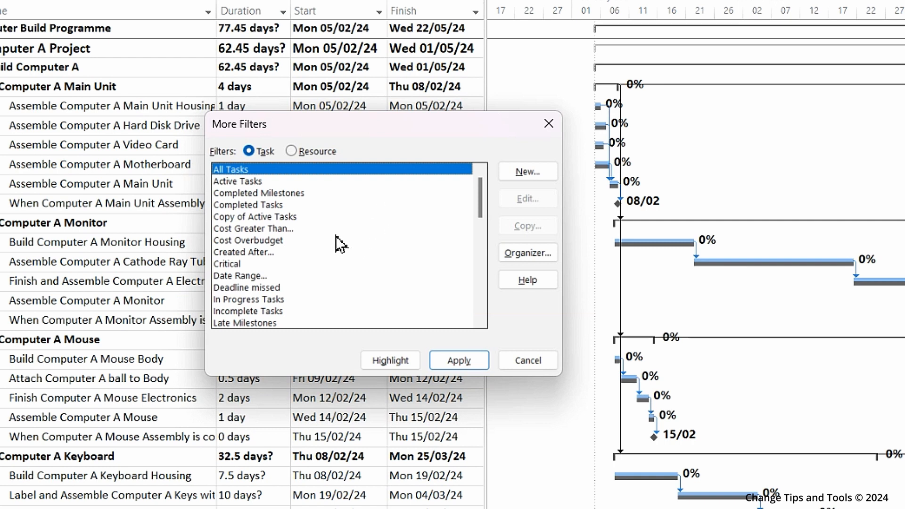
- Copy the Upcoming Milestones filter, name the copy Programme Upcoming Milestones and set it to show in the menu
scroll(340, 244, down, 3)
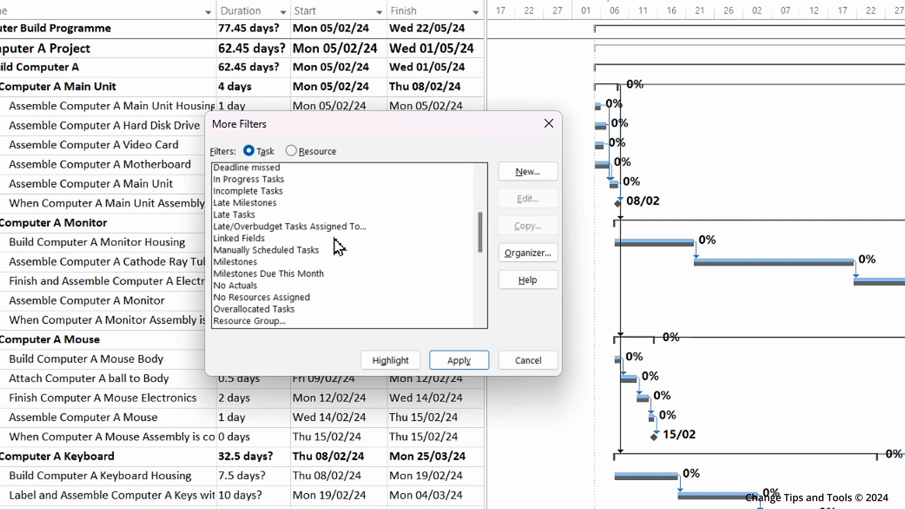
scroll(338, 246, down, 6)
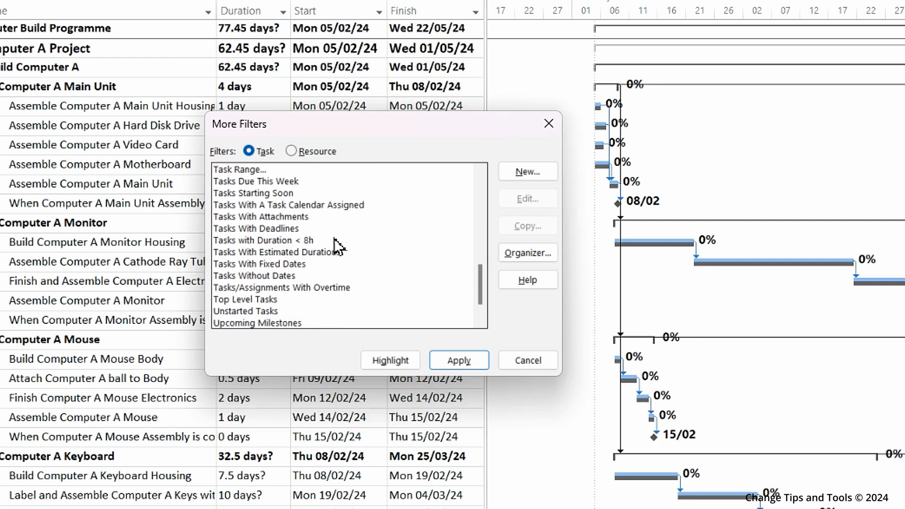
scroll(324, 289, down, 1)
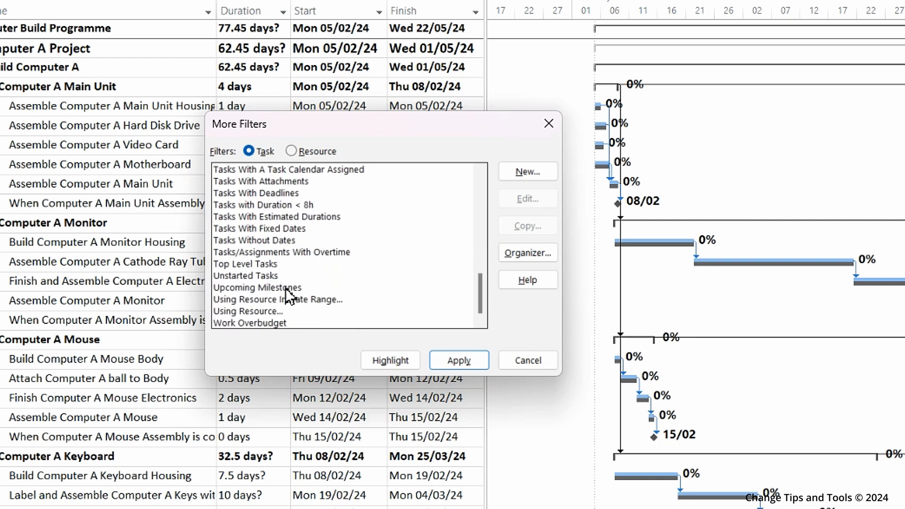
click(257, 287)
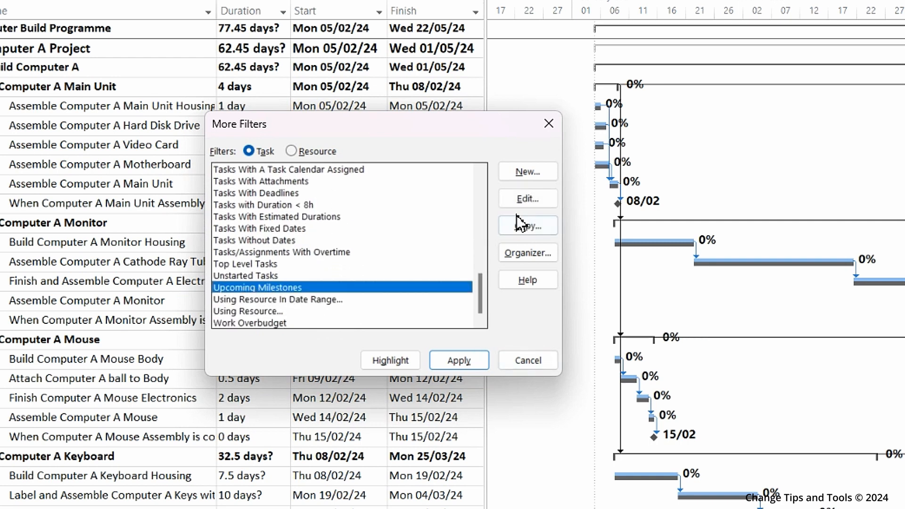
click(524, 226)
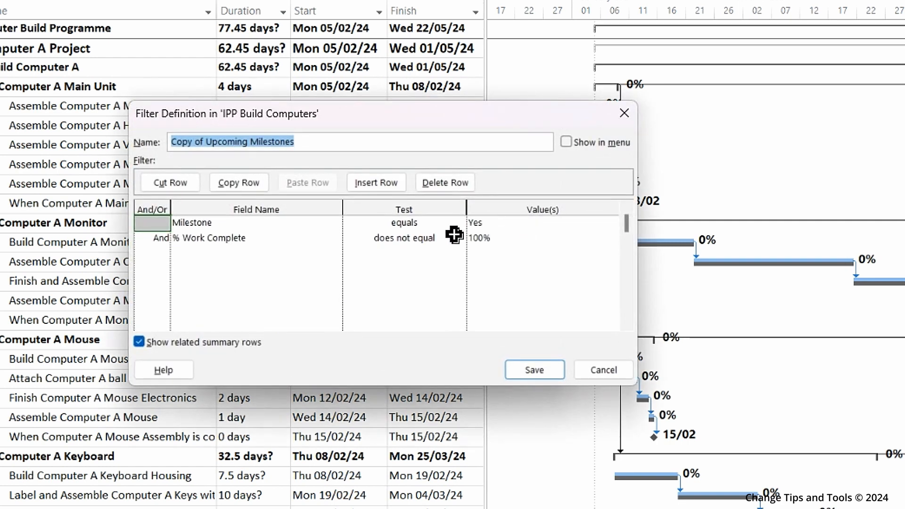
click(207, 143)
drag(206, 142, 146, 142)
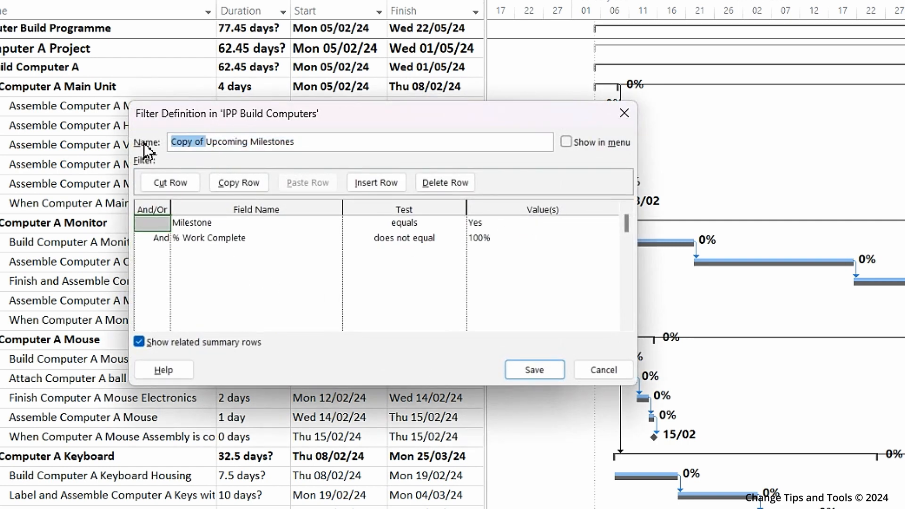
text(Programme)
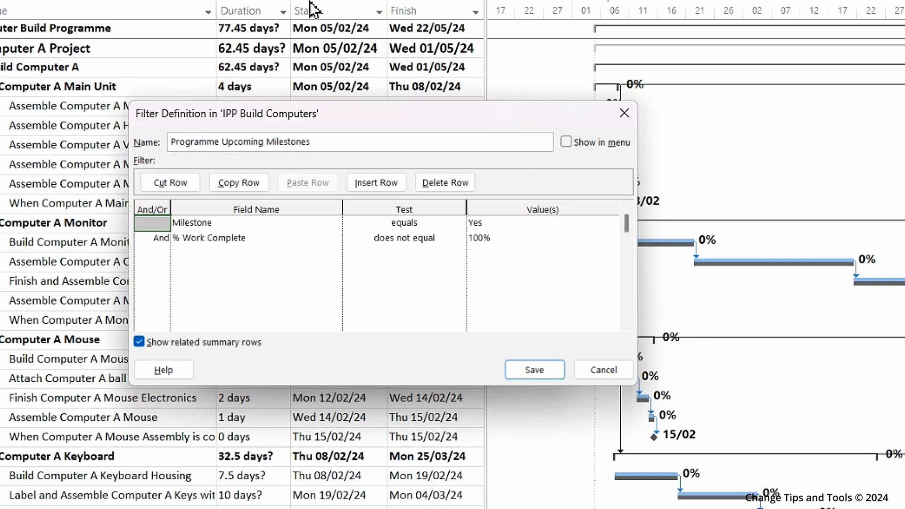
click(565, 143)
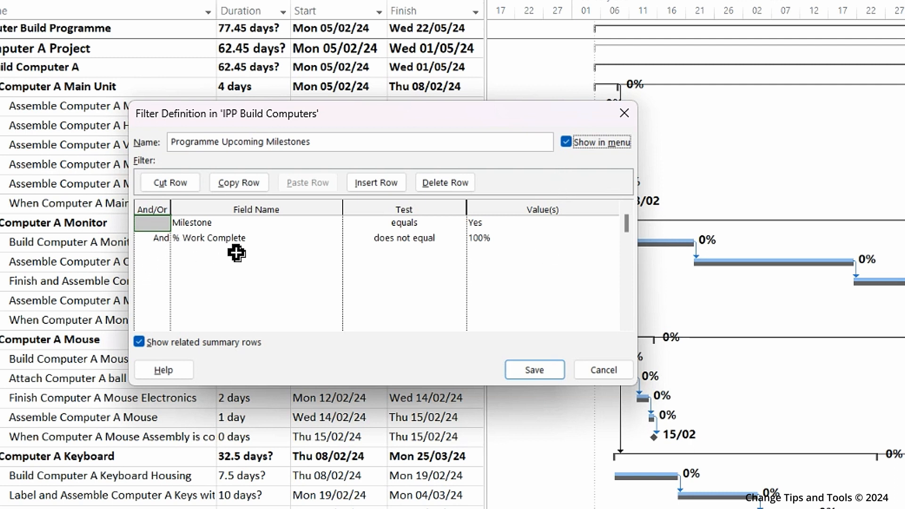
- Add a third filter condition joined with And that uses the Milestone Level field
click(163, 253)
click(163, 254)
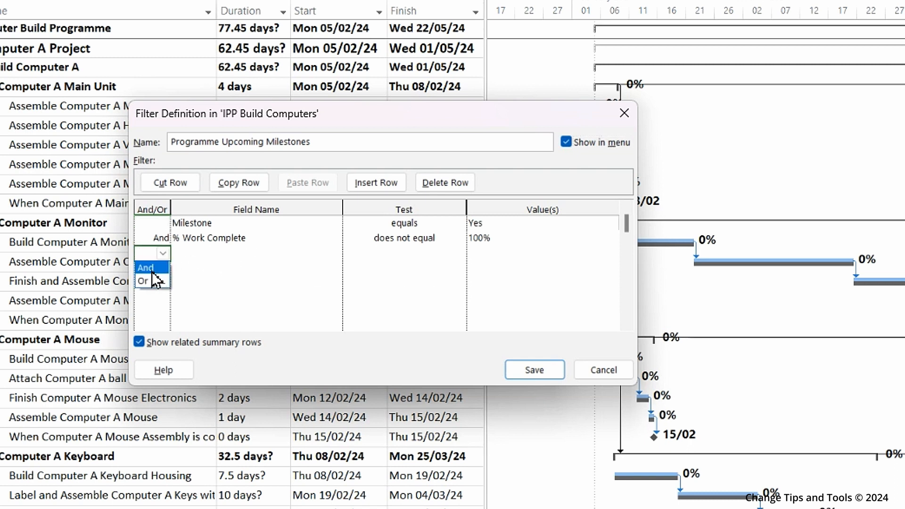
click(152, 265)
click(210, 255)
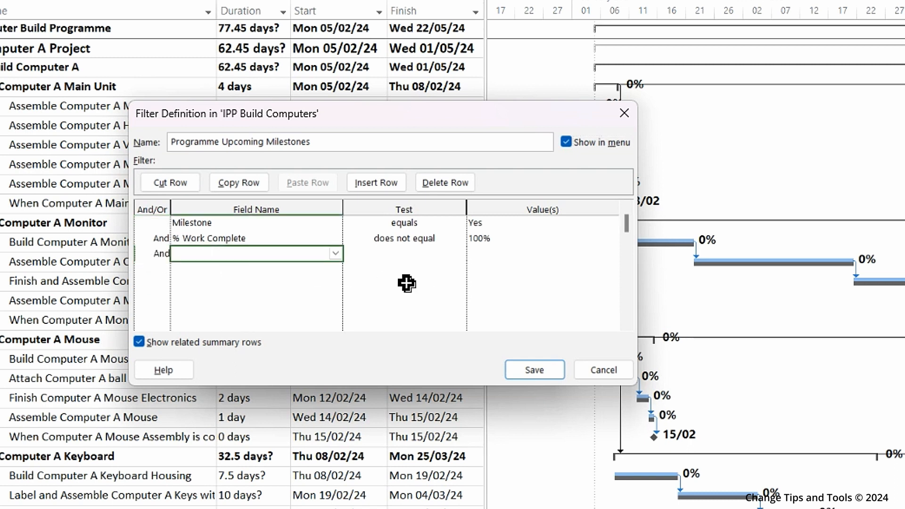
click(337, 254)
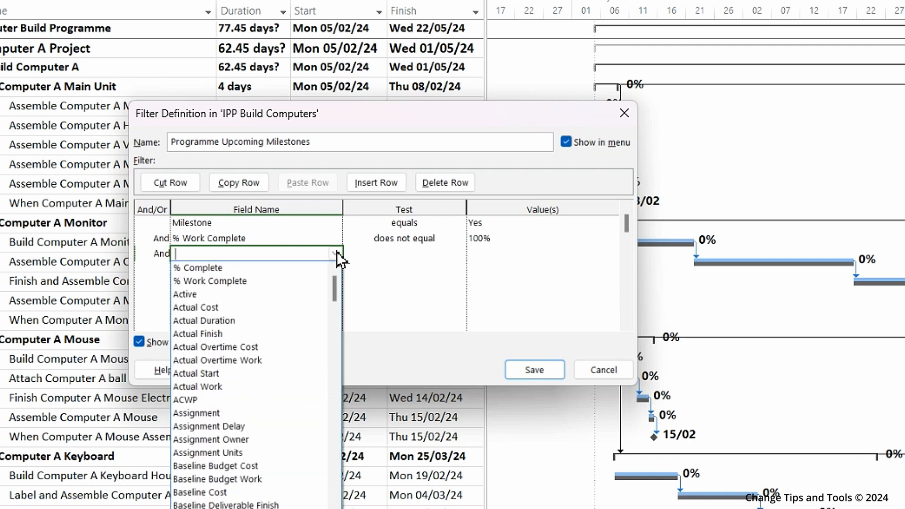
text(Name)
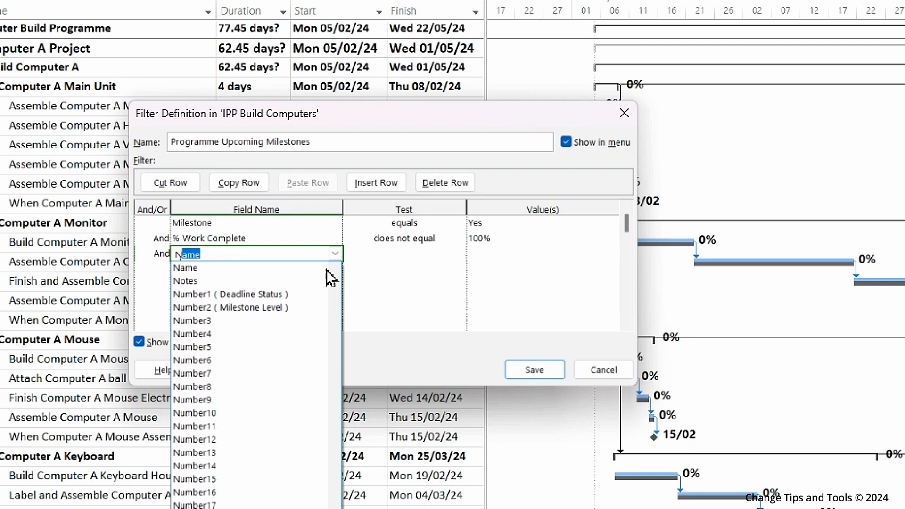
click(237, 309)
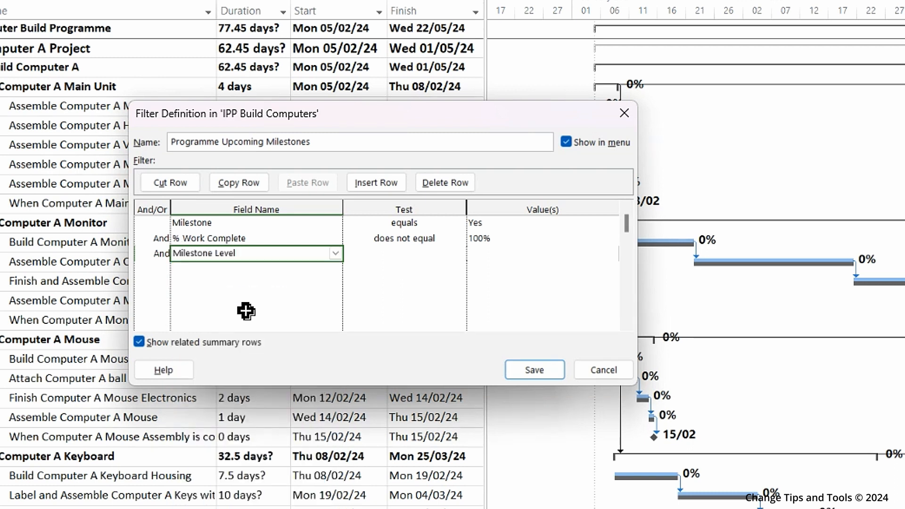
- Set the Milestone Level condition to equals 1 (Programme Level), save the filter and close the filter list without applying it
click(404, 259)
click(459, 253)
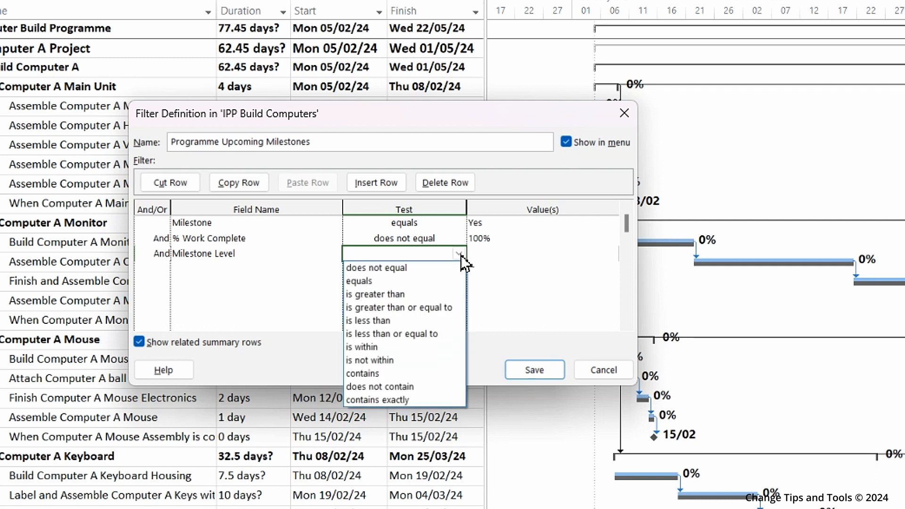
click(388, 282)
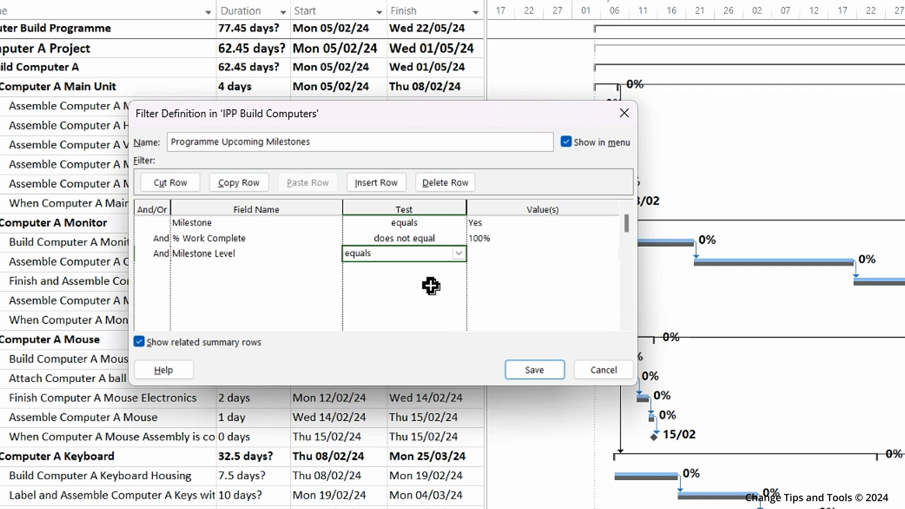
click(500, 259)
click(611, 254)
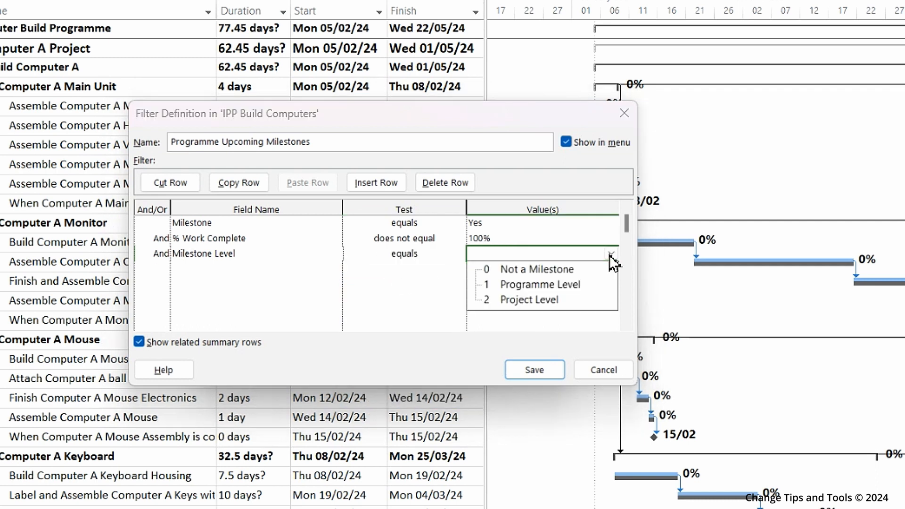
click(564, 285)
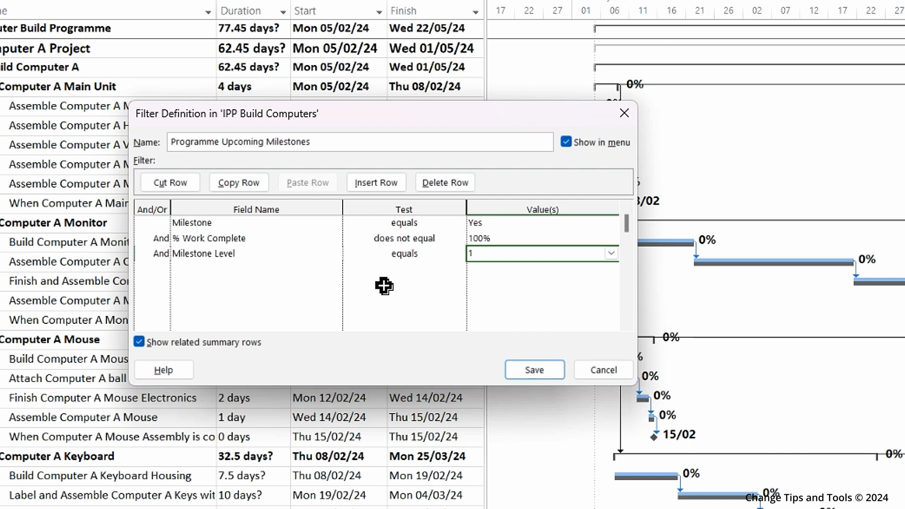
click(542, 372)
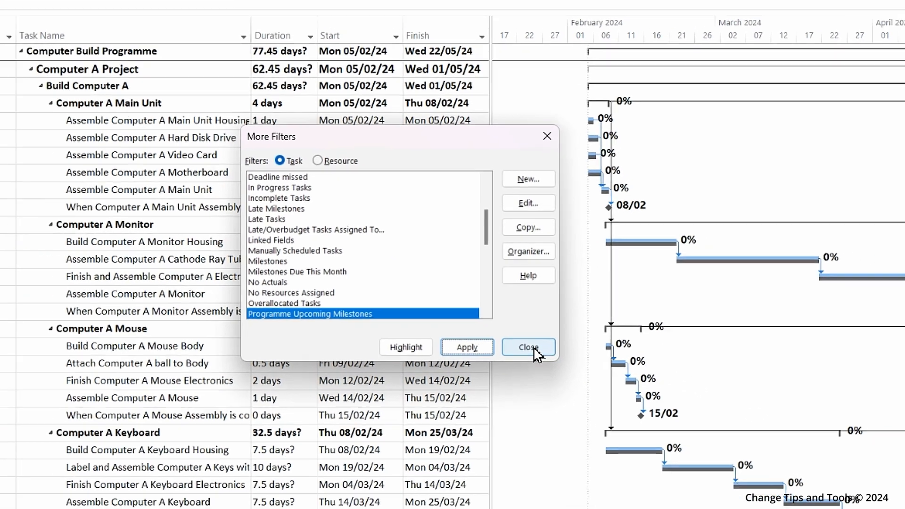
click(543, 361)
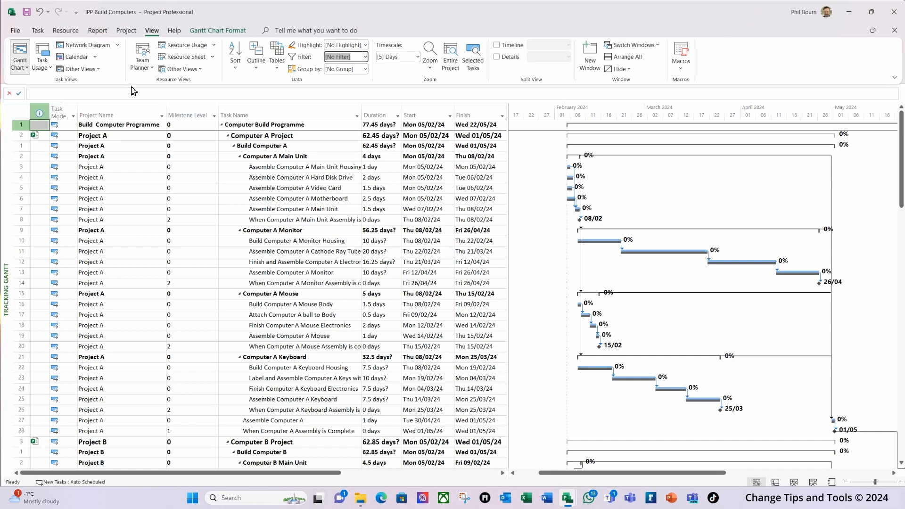
- Reopen the custom Programme Overview report
click(98, 31)
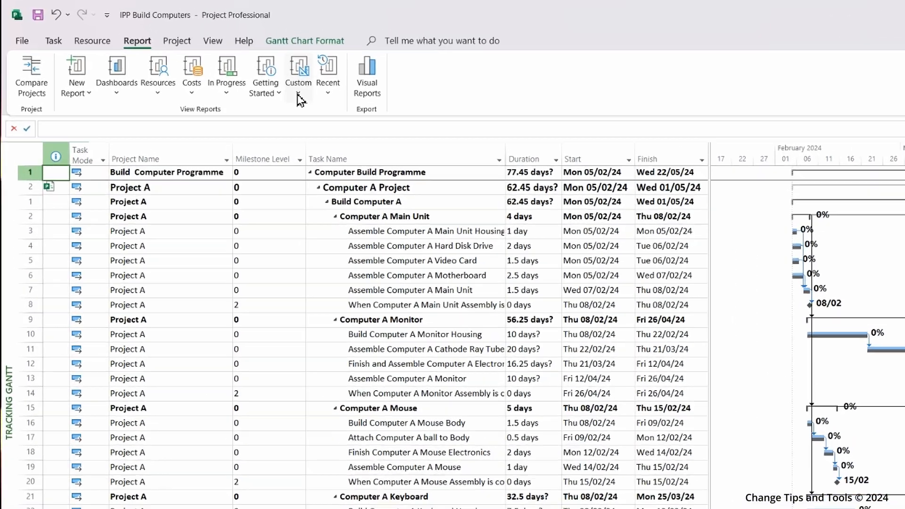
click(214, 66)
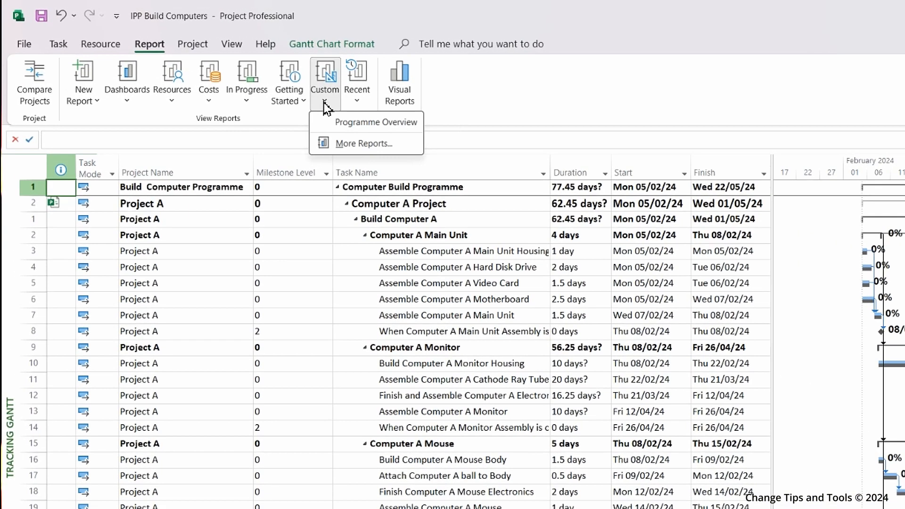
click(361, 123)
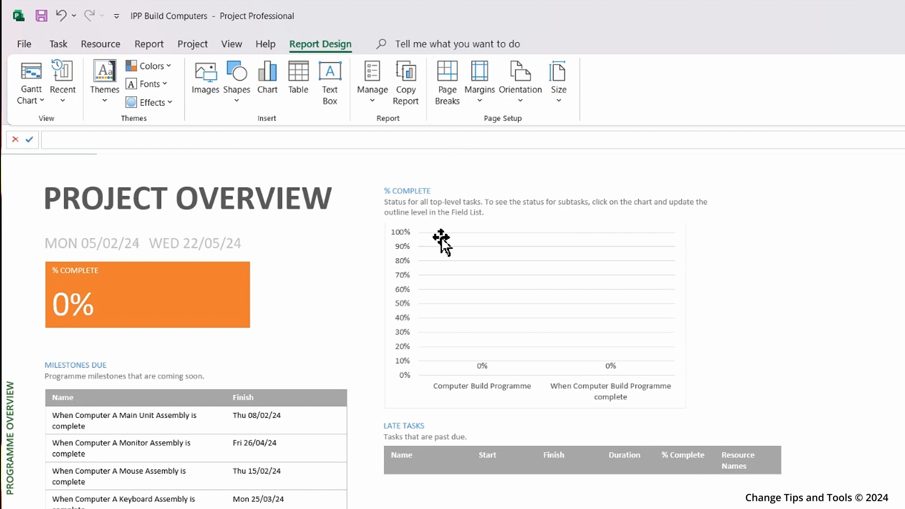
- Apply the Programme Upcoming Milestones filter to the Milestones Due table
click(166, 508)
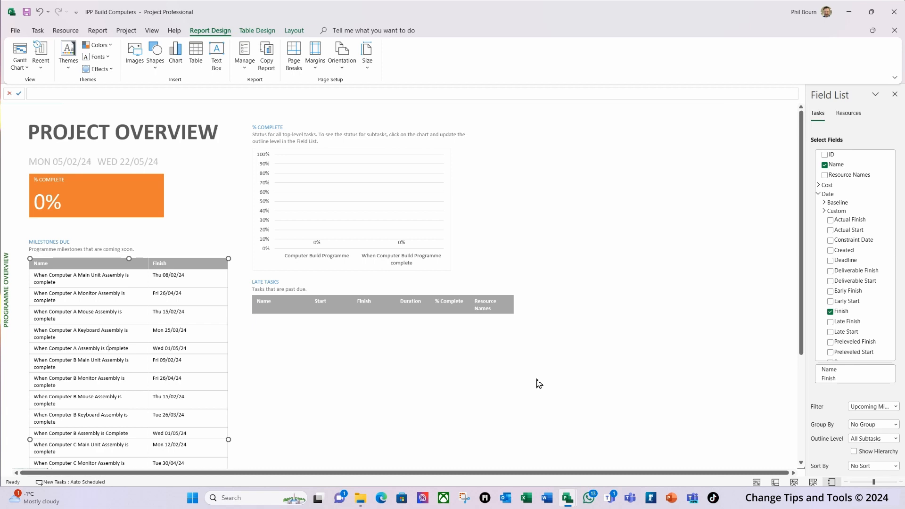
click(896, 409)
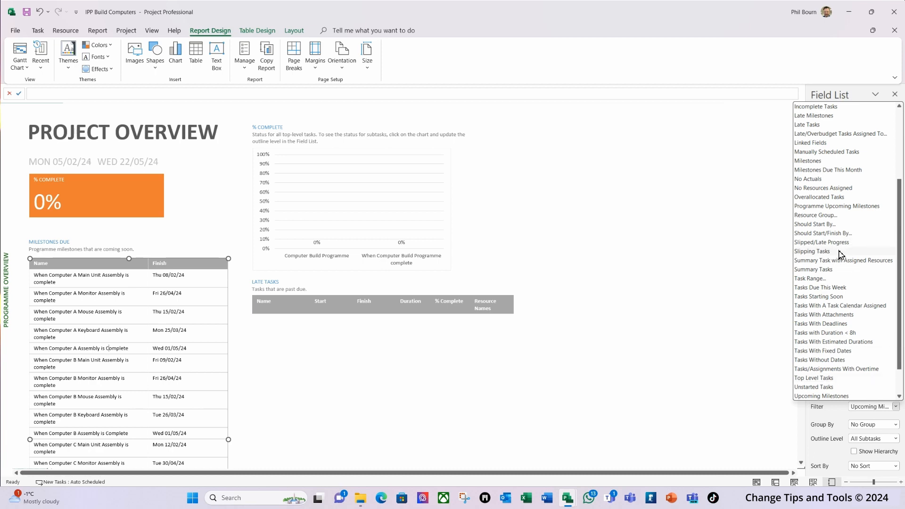
scroll(840, 253, up, 2)
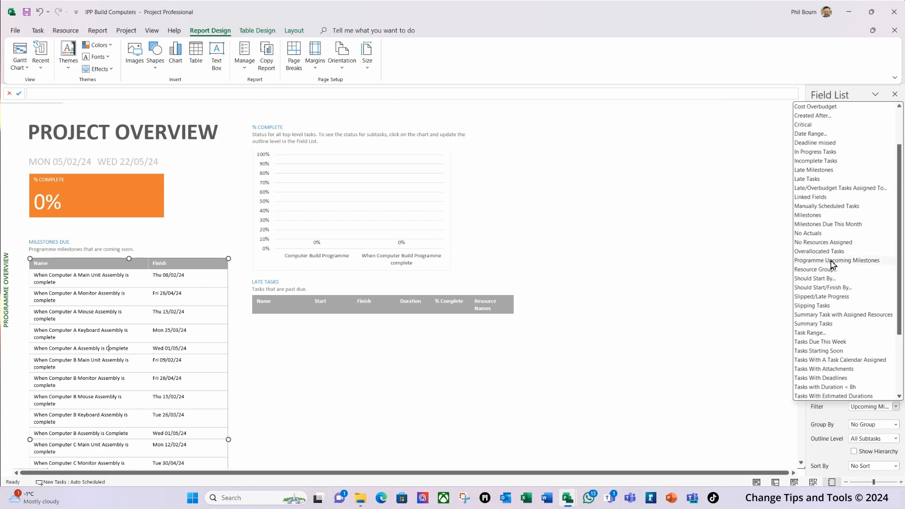
click(832, 260)
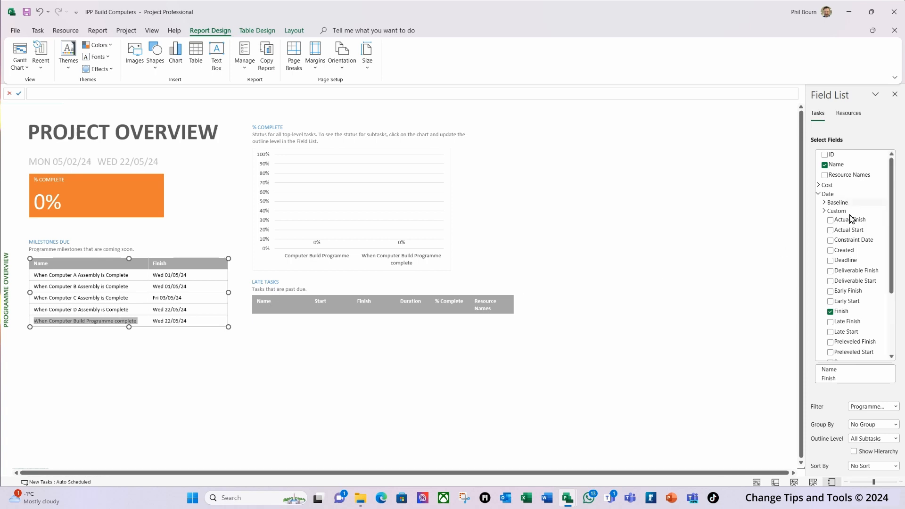
- Add the Finish Variance duration field to the Milestones Due table and save the project
scroll(860, 240, down, 1)
scroll(860, 242, down, 3)
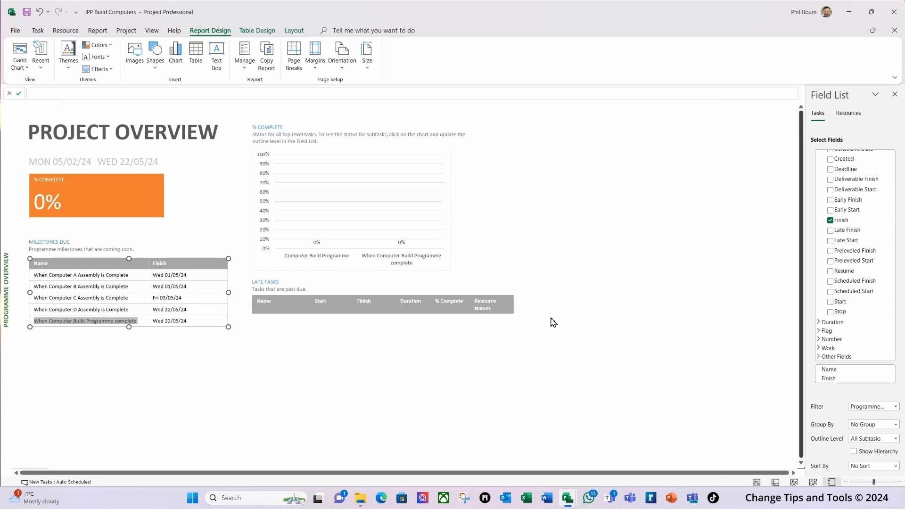
click(820, 323)
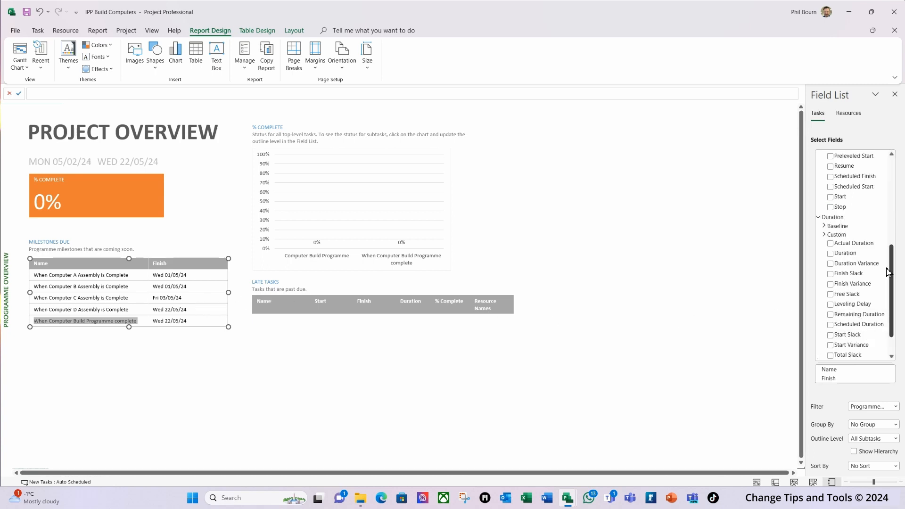
click(830, 284)
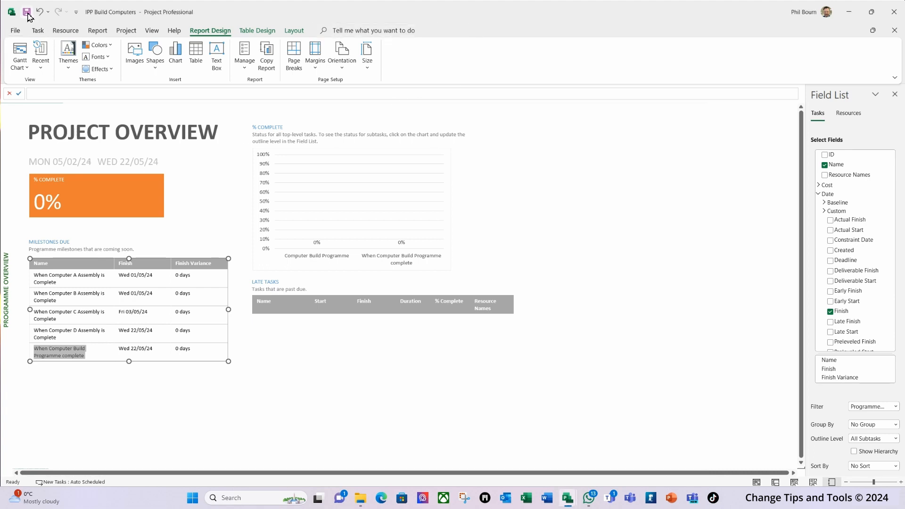
click(27, 12)
- Reword the % Complete chart's description as "Status for all projects within build computers programme."
click(415, 278)
click(305, 140)
drag(295, 138, 466, 311)
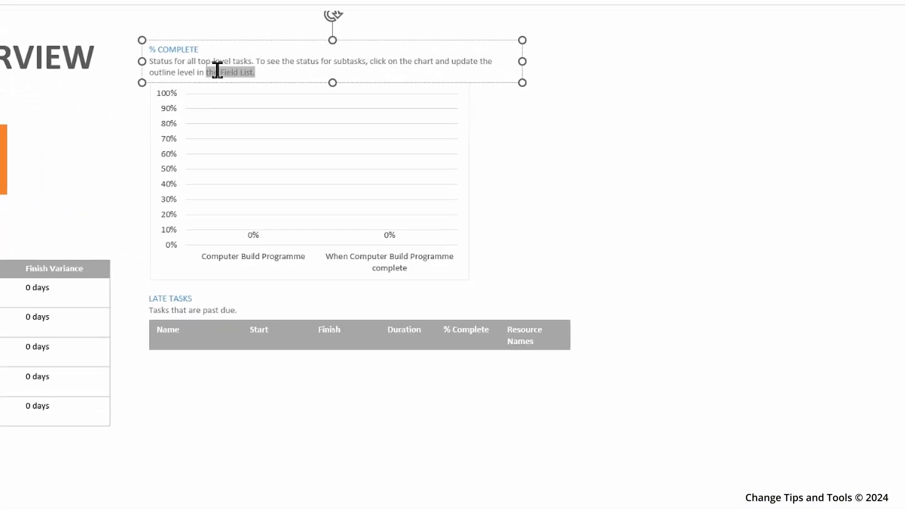
text(projects within)
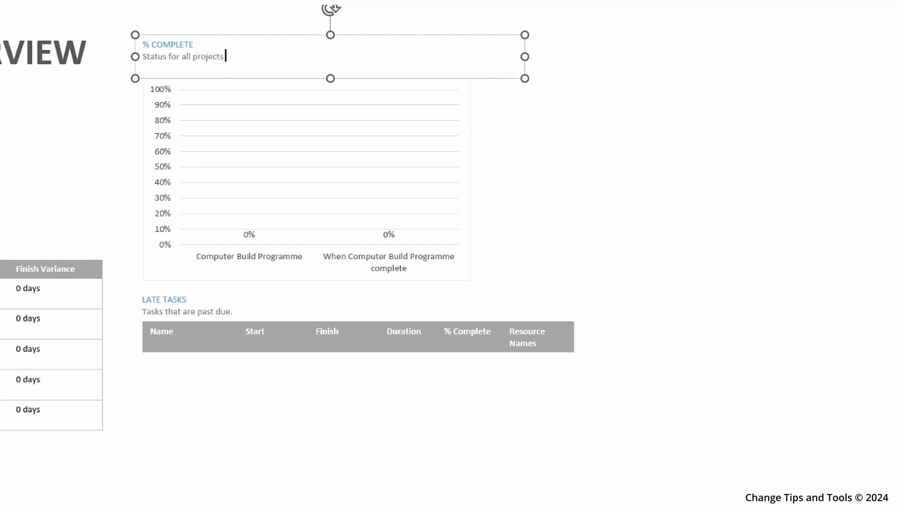
text( build computers programme.)
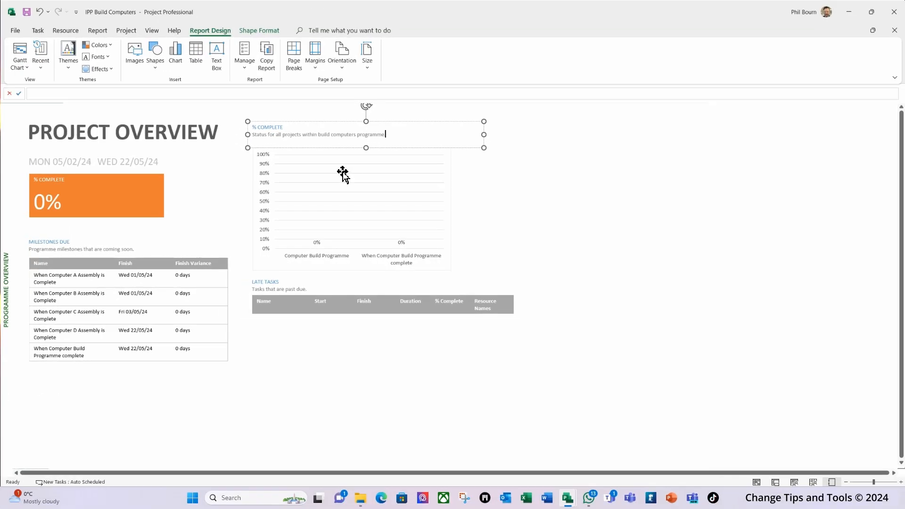
- Look through the grouping options for the % Complete chart without choosing one, and switch to the Tracking Gantt view
click(343, 174)
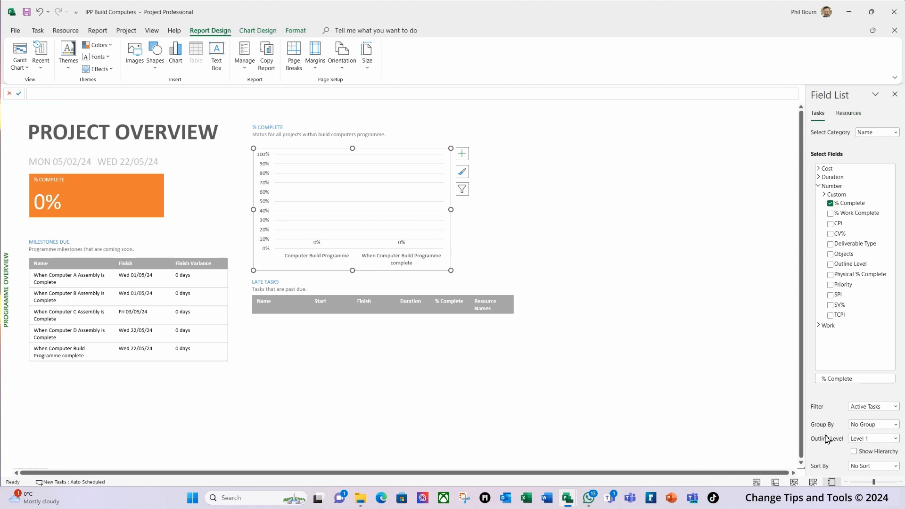
click(897, 426)
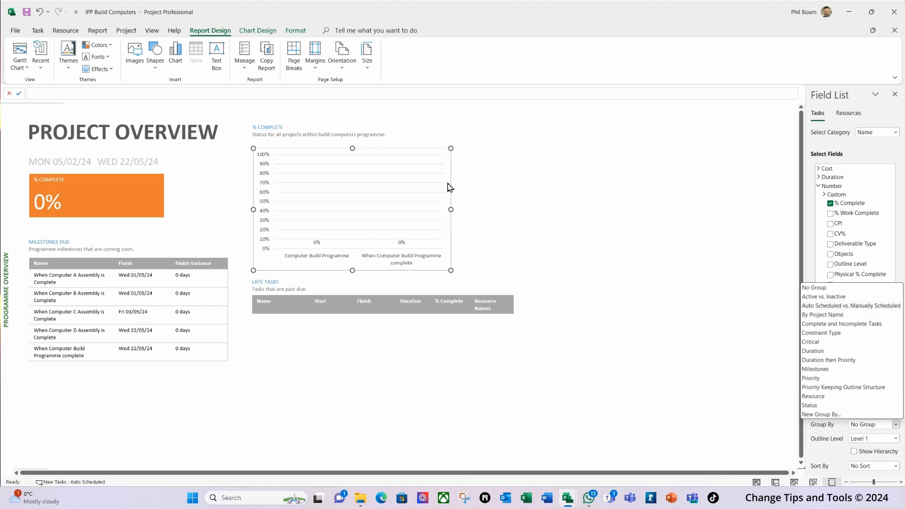
click(38, 31)
click(38, 30)
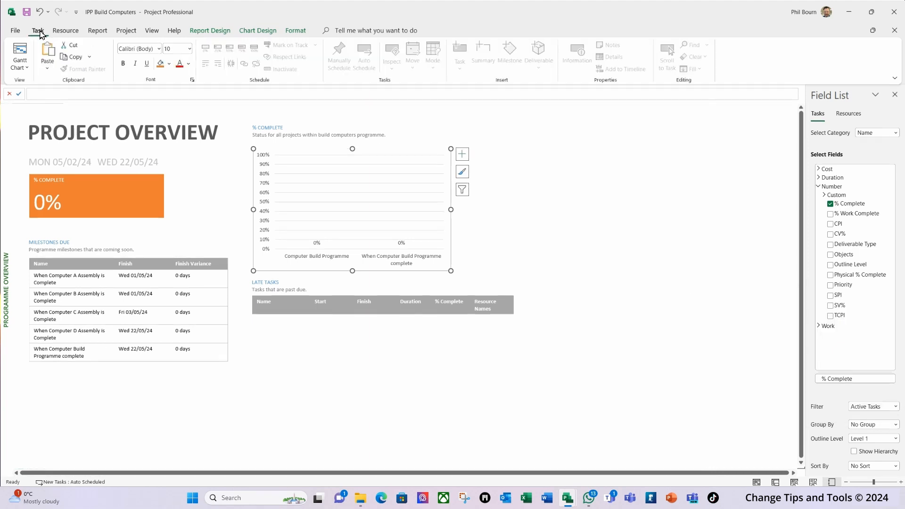
click(28, 69)
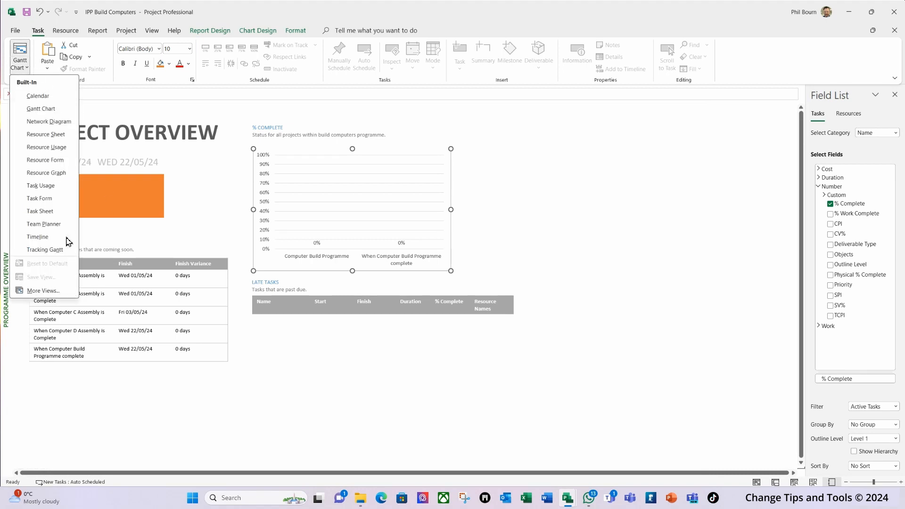
click(49, 252)
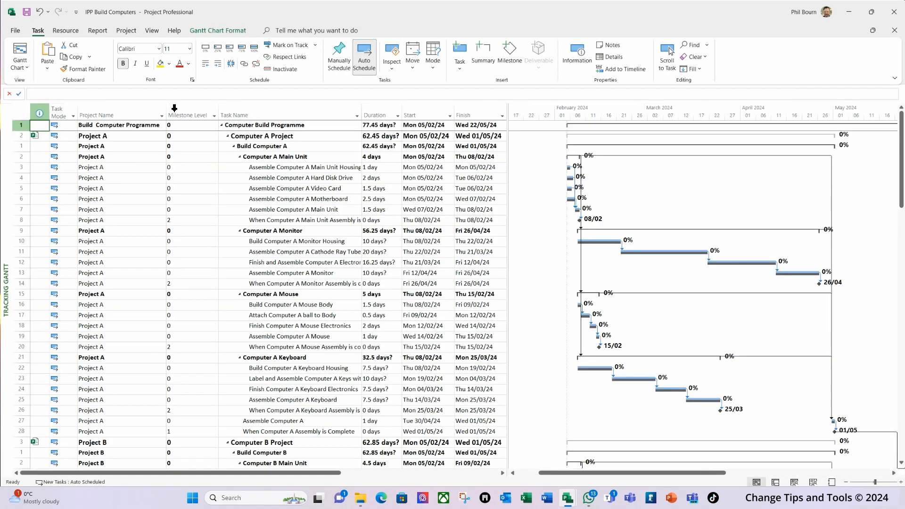
- Examine the definition of the custom By Project Name group and close it without changing or applying anything
click(151, 31)
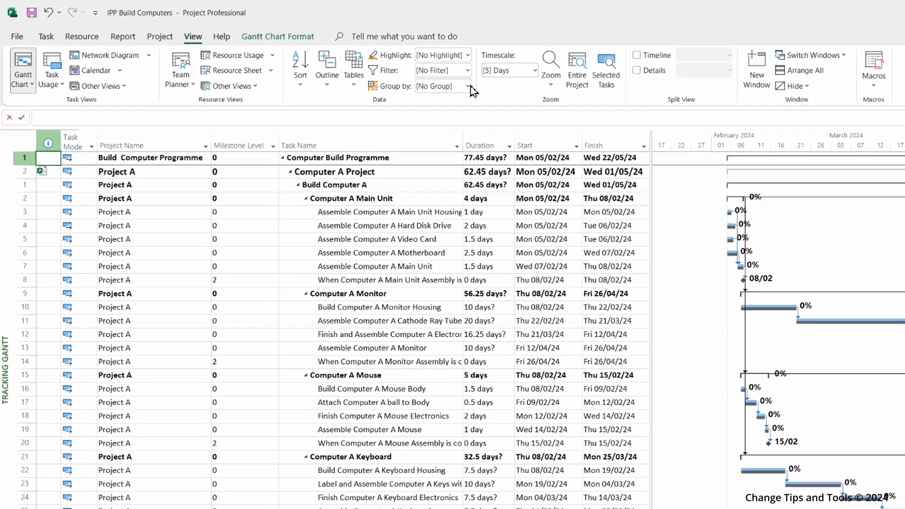
click(366, 69)
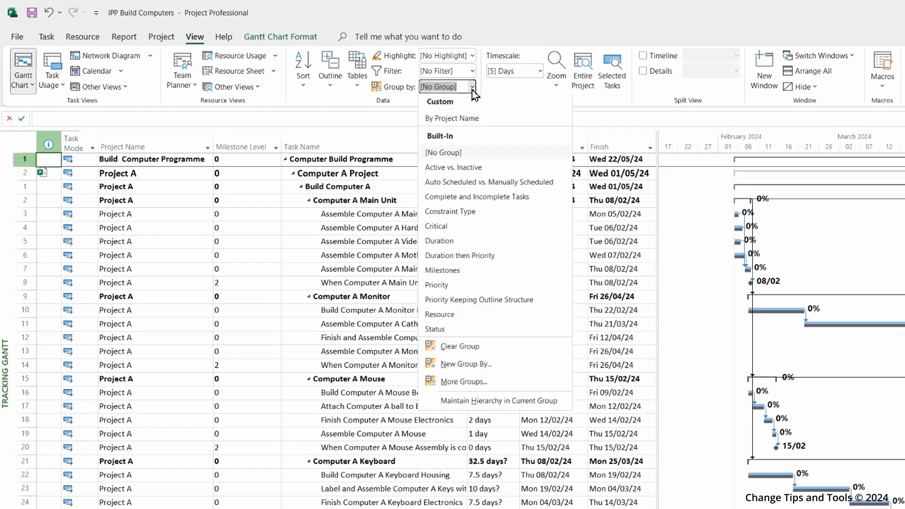
click(471, 387)
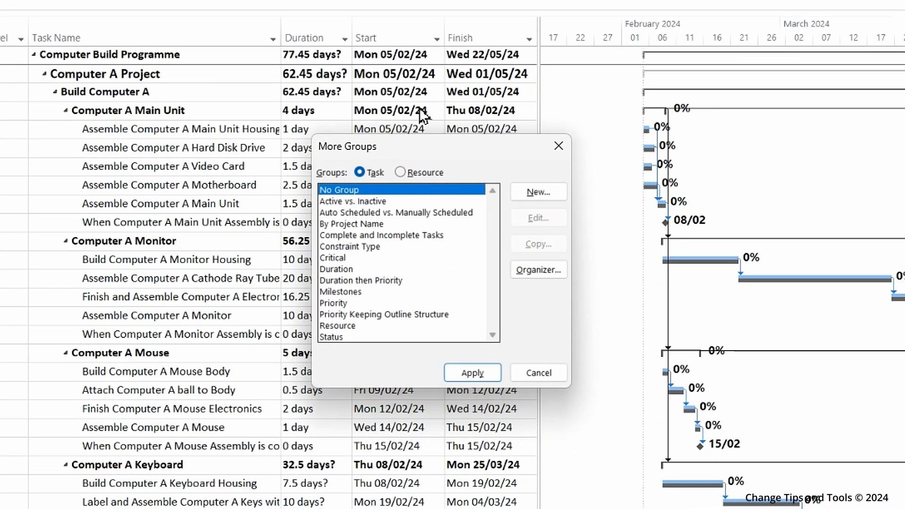
click(359, 224)
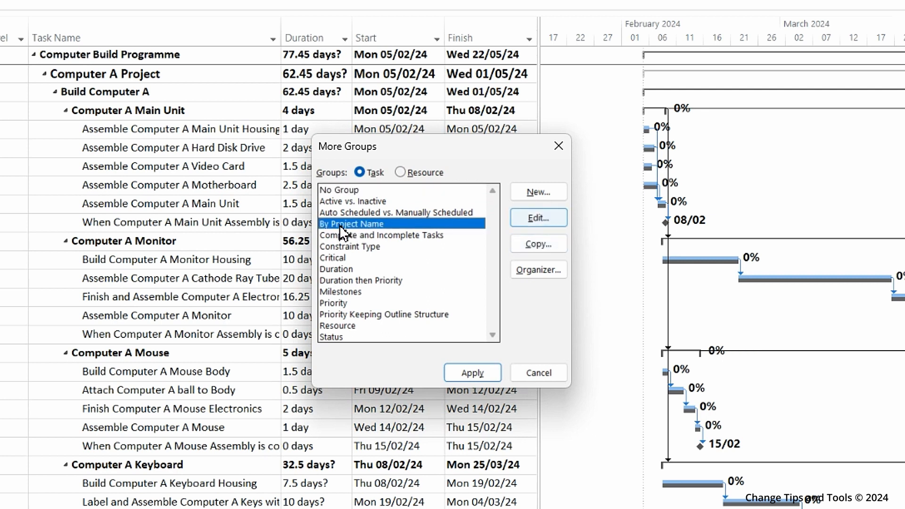
click(560, 221)
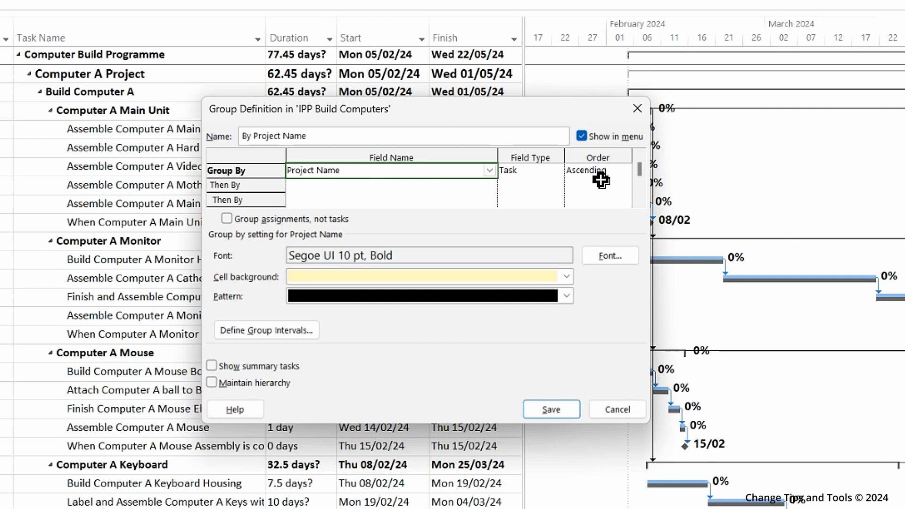
click(619, 408)
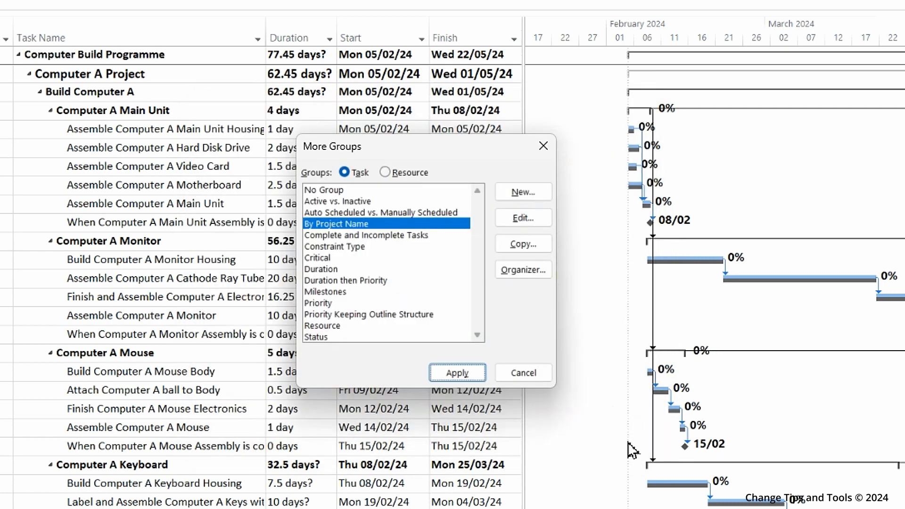
click(523, 376)
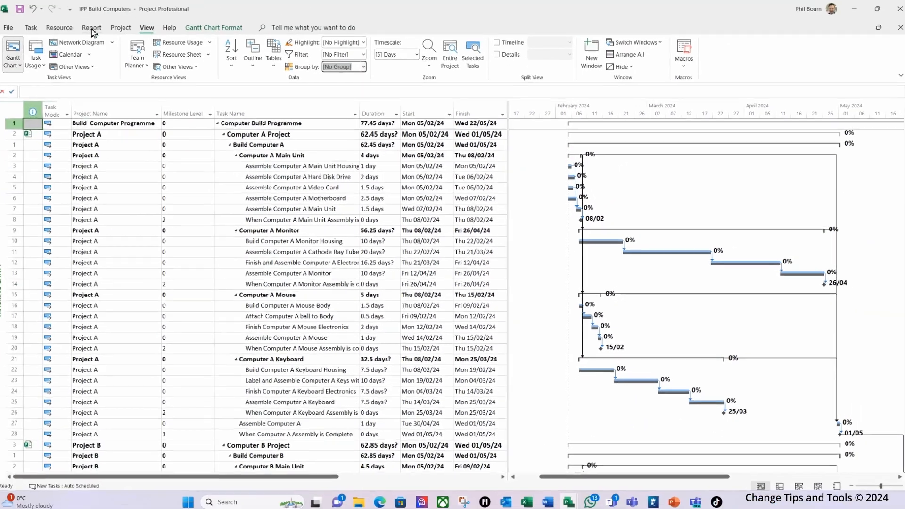
- Open the built-in Project Overview dashboard report to view its original layout
click(91, 32)
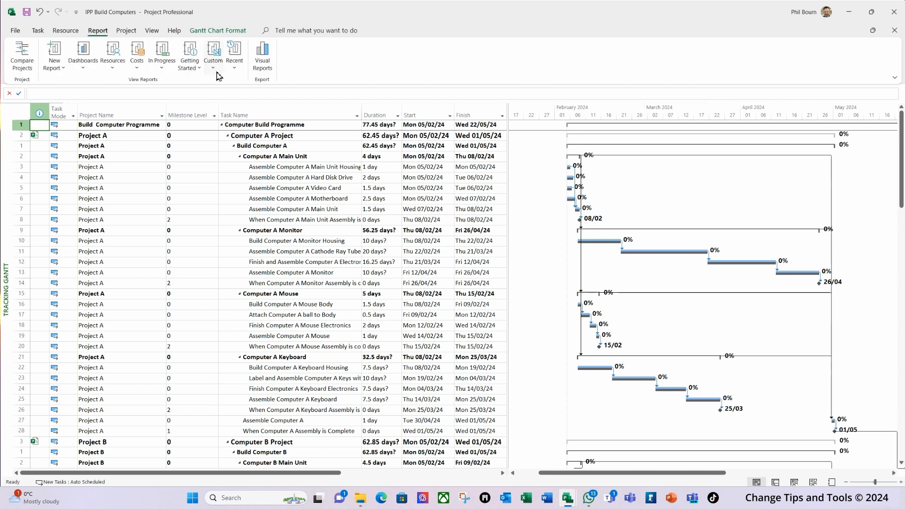
click(215, 69)
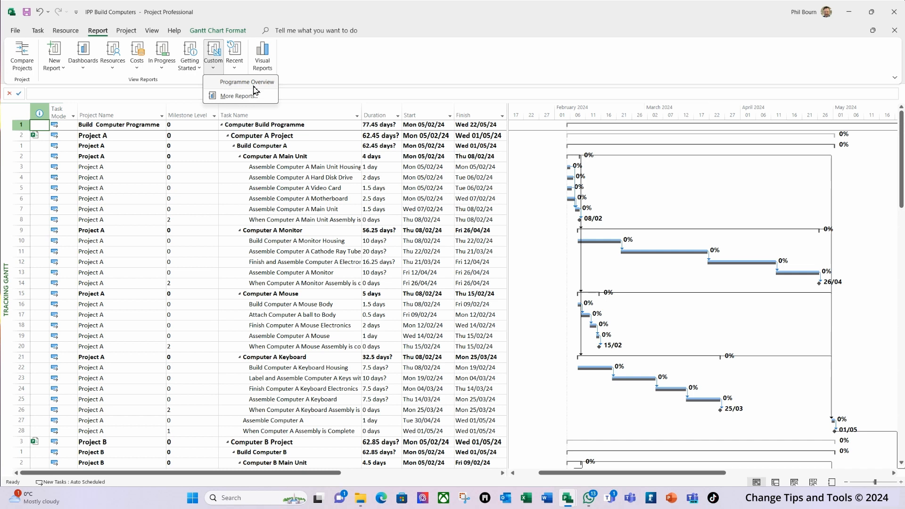
click(84, 70)
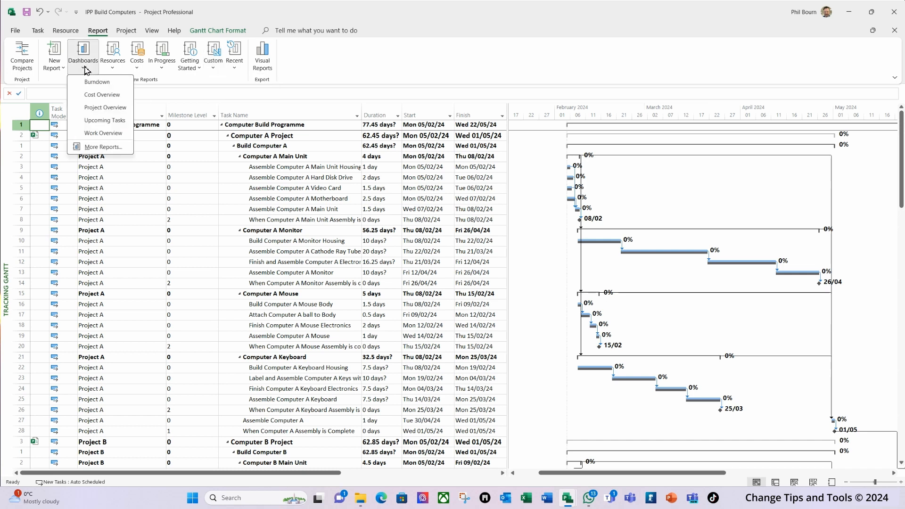
click(115, 107)
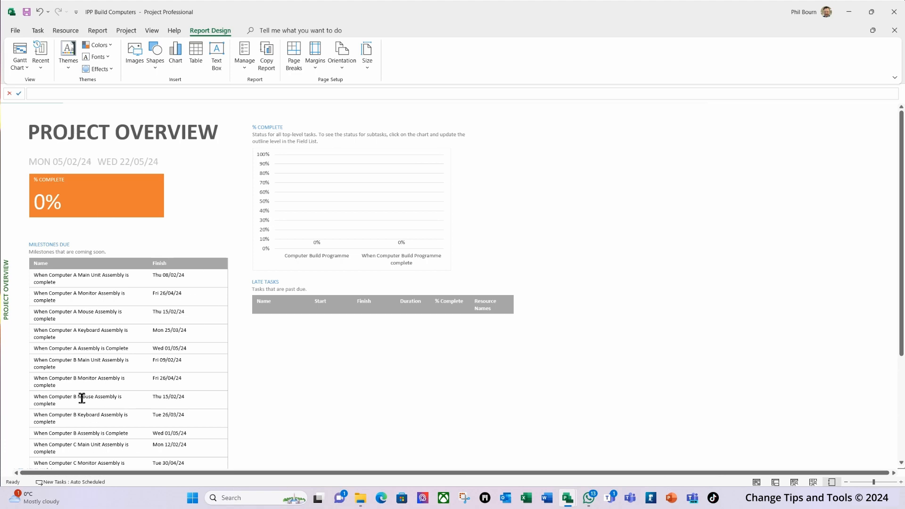
- Reopen the custom Programme Overview report and group its % Complete chart By Project Name
click(98, 31)
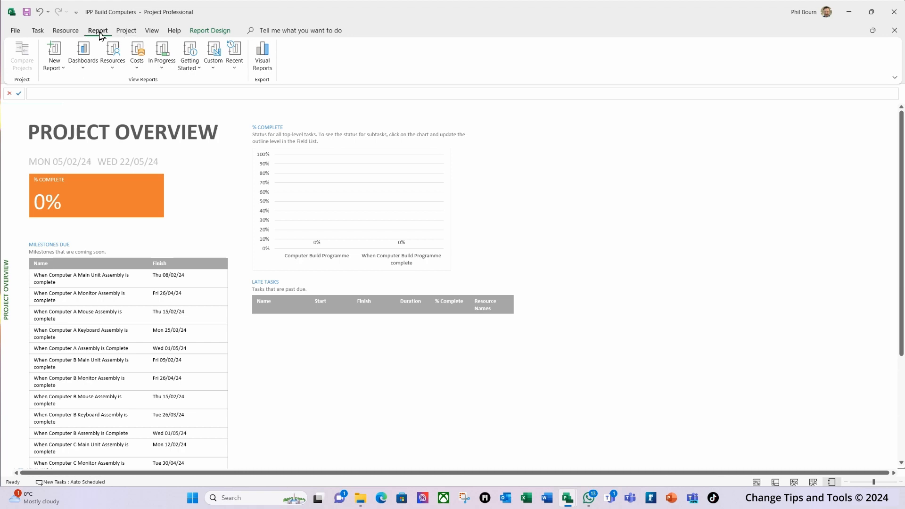
click(214, 71)
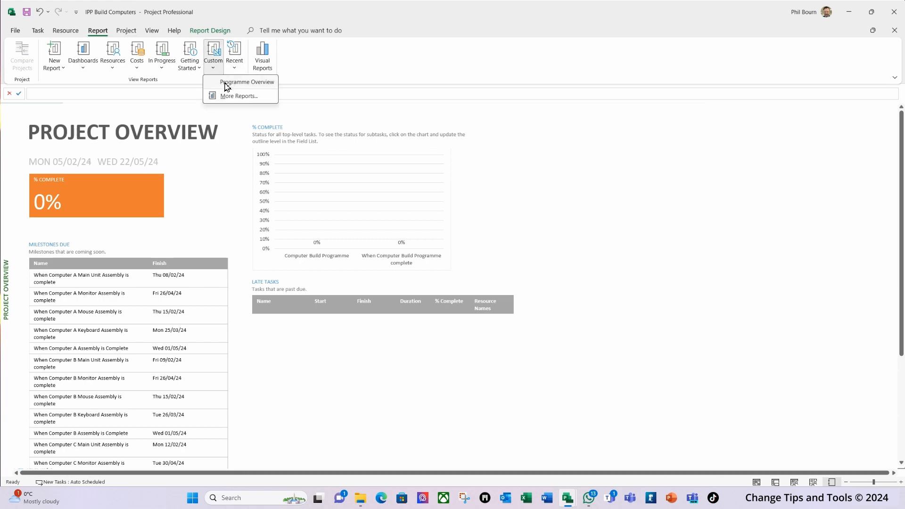
click(230, 83)
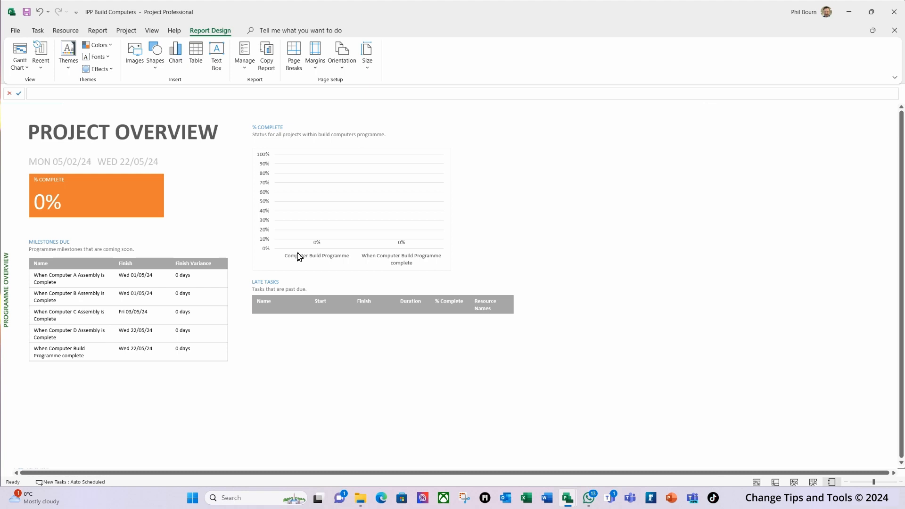
click(347, 208)
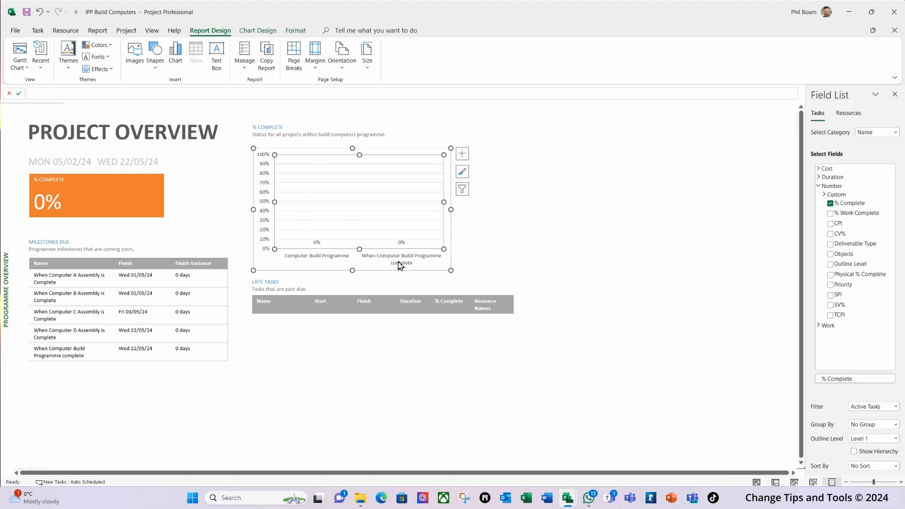
click(895, 424)
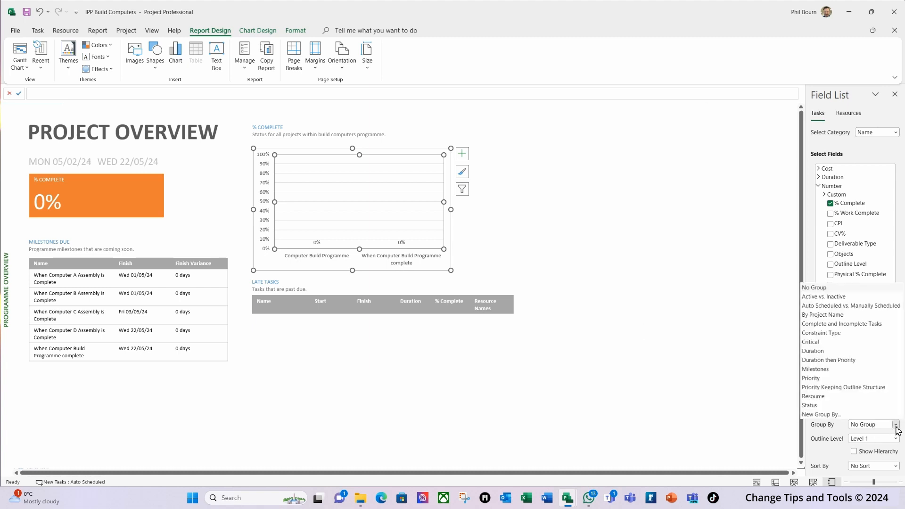
click(829, 315)
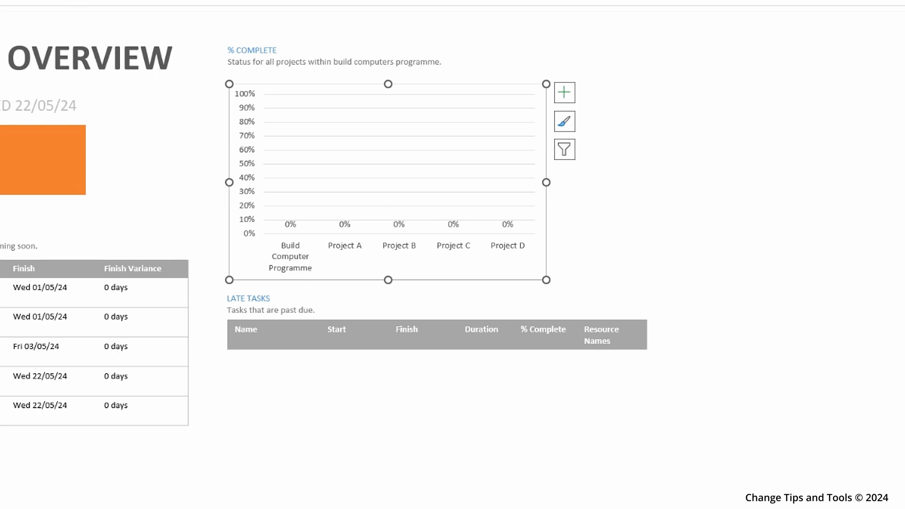
- Return to the Tracking Gantt and examine the Project Name values assigned to the tasks throughout the schedule
click(38, 250)
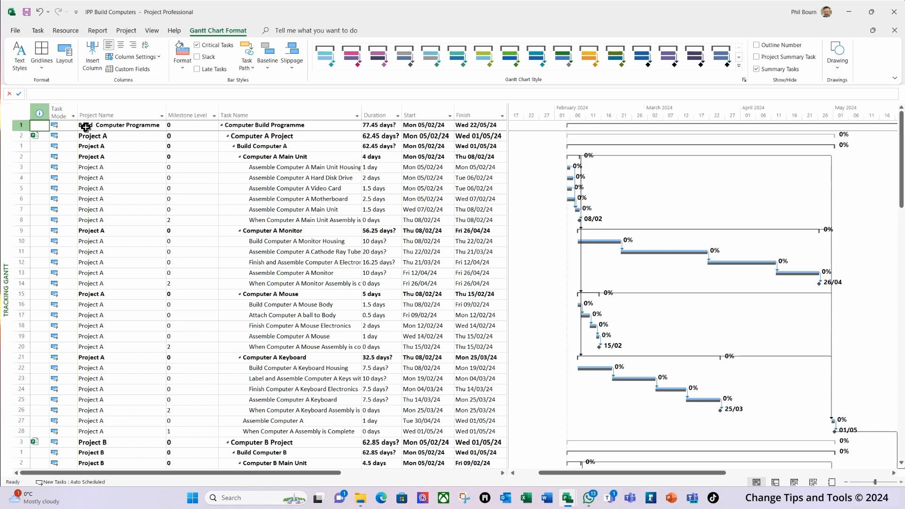
scroll(102, 128, down, 4)
scroll(135, 221, down, 20)
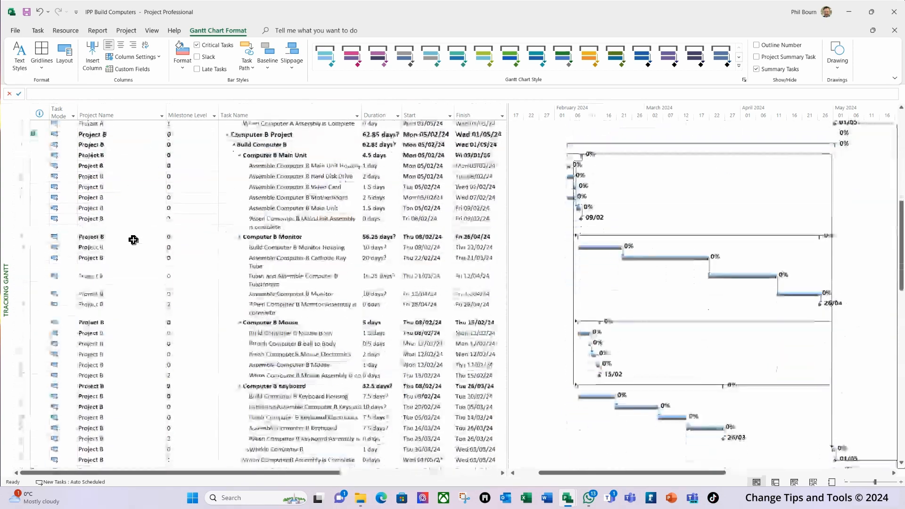
scroll(135, 233, up, 10)
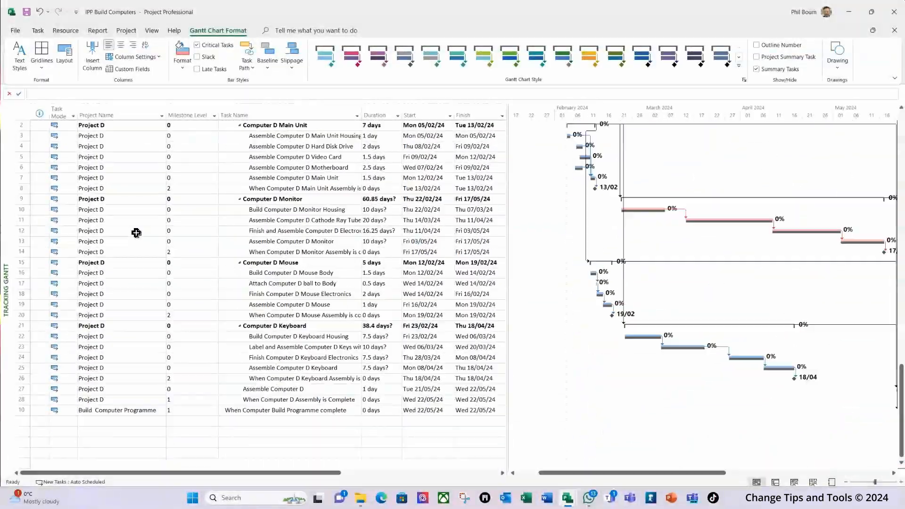
- Reopen the custom Programme Overview report and examine the project categories in its % Complete chart
scroll(138, 228, up, 10)
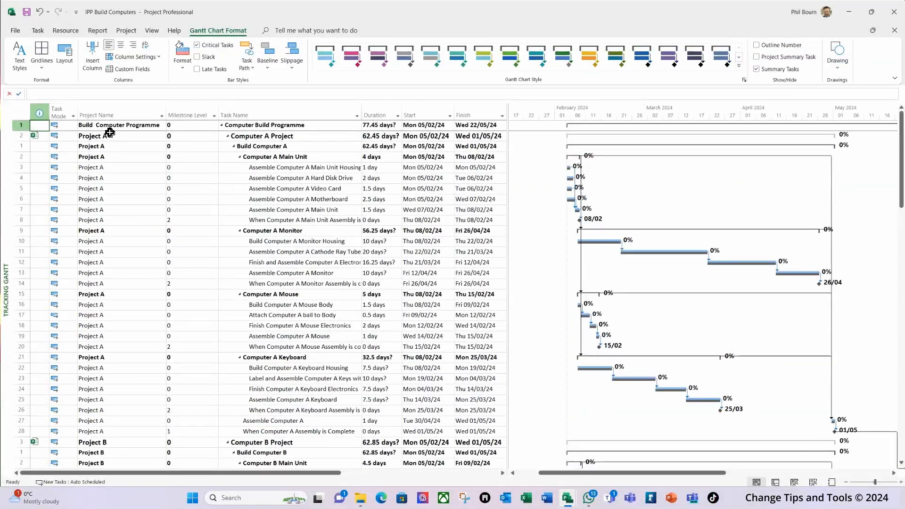
click(97, 31)
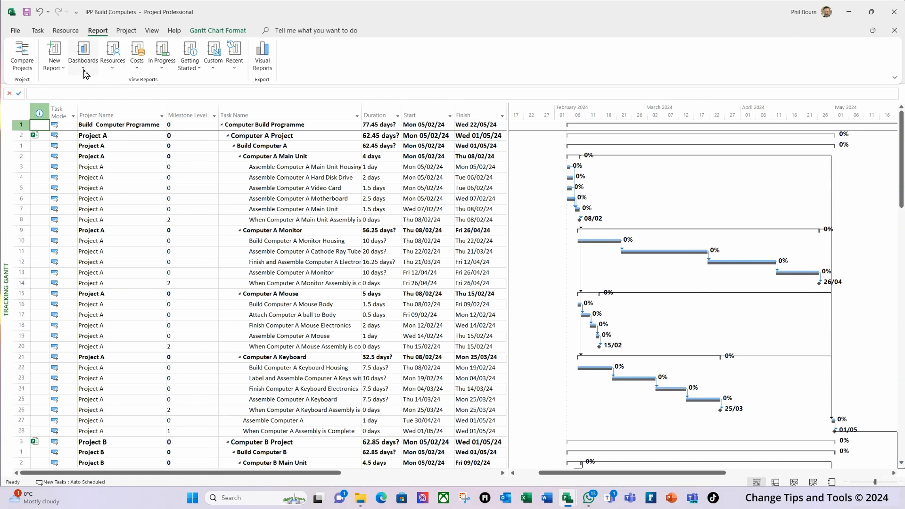
click(213, 56)
click(244, 83)
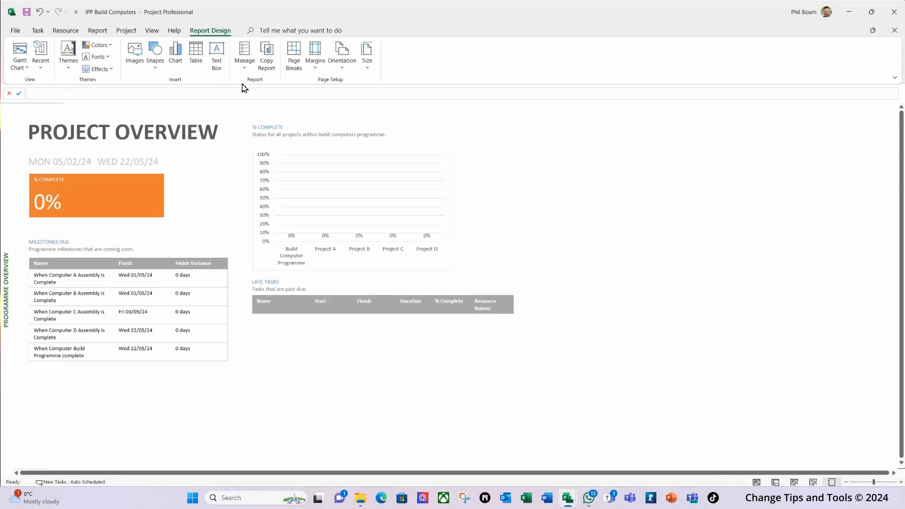
click(392, 265)
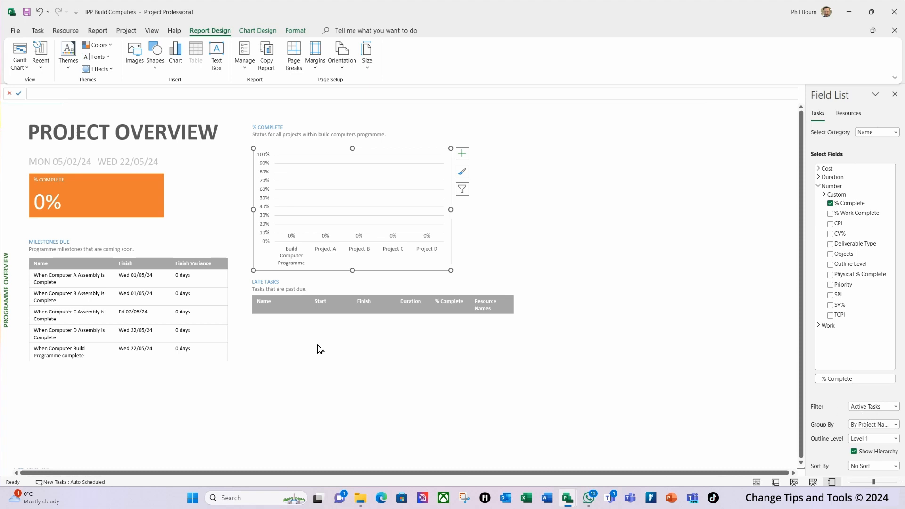
- Return to the Tracking Gantt and copy the Active Tasks filter under the name IPP Active Tasks
click(22, 66)
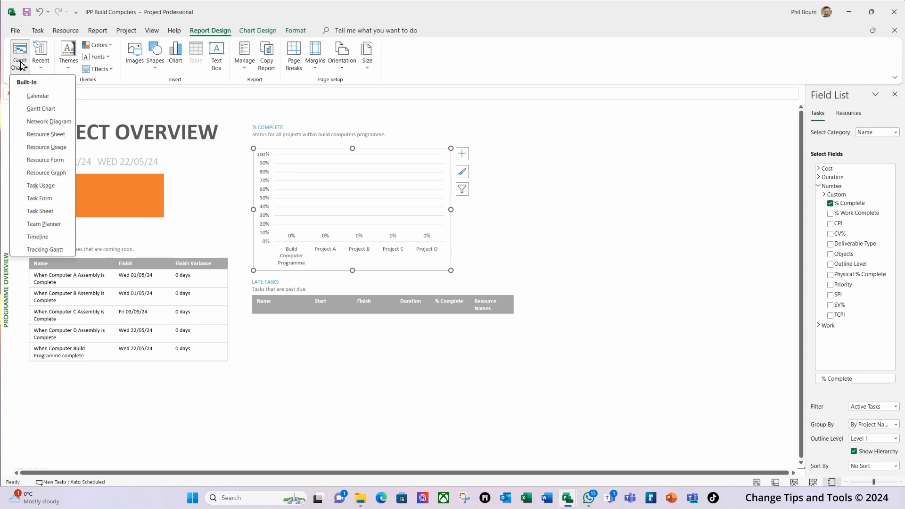
click(52, 251)
click(152, 30)
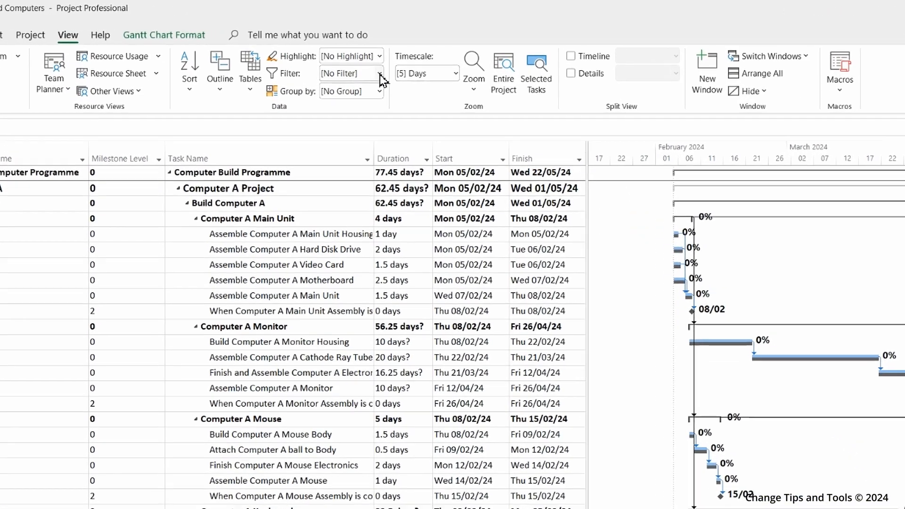
click(365, 57)
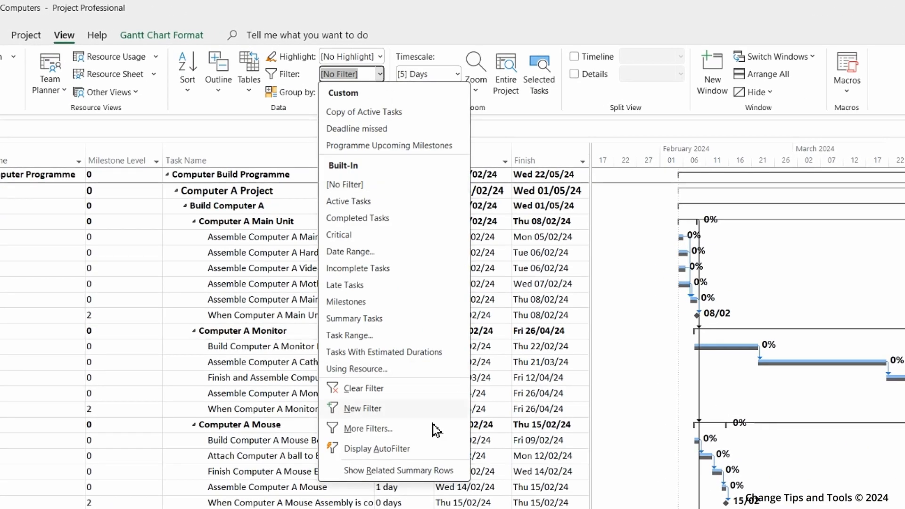
click(356, 428)
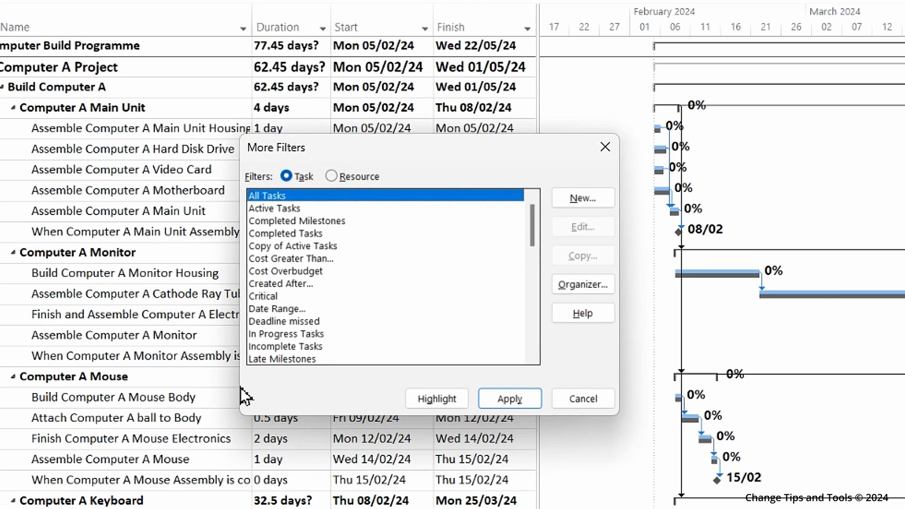
click(272, 209)
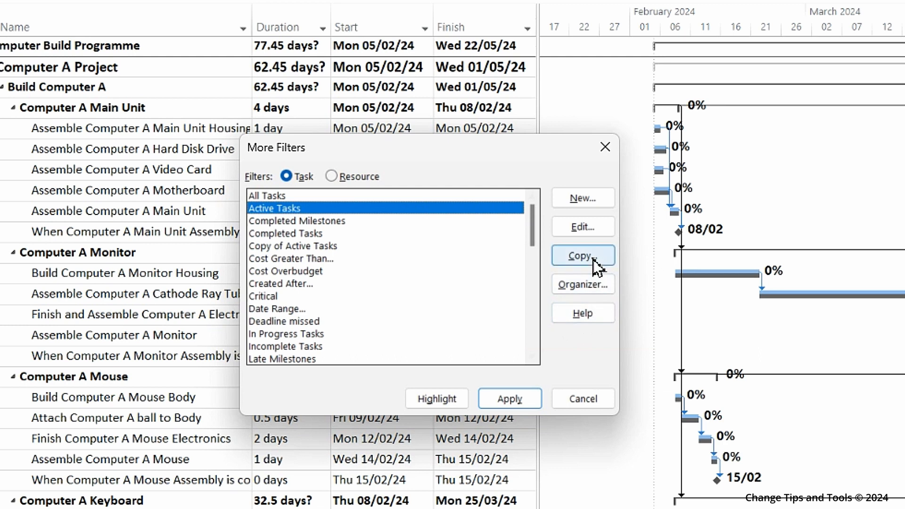
click(595, 266)
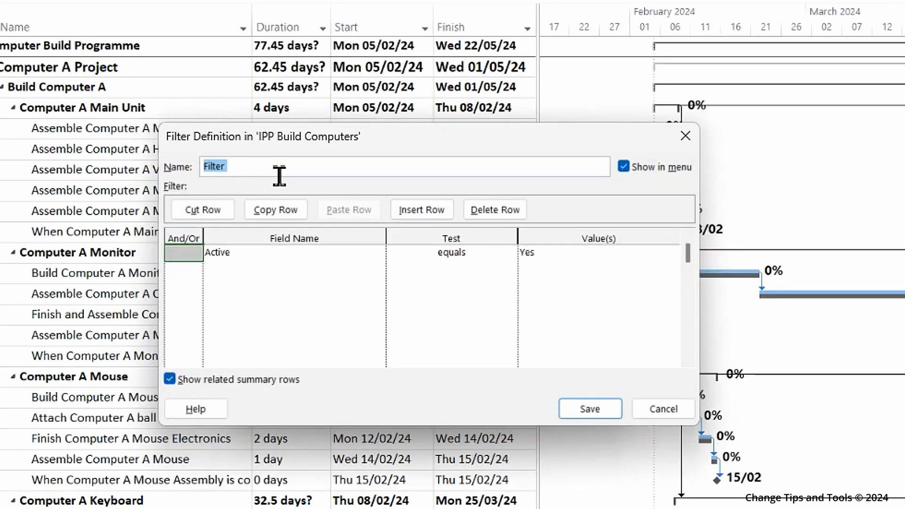
text(IPP Act)
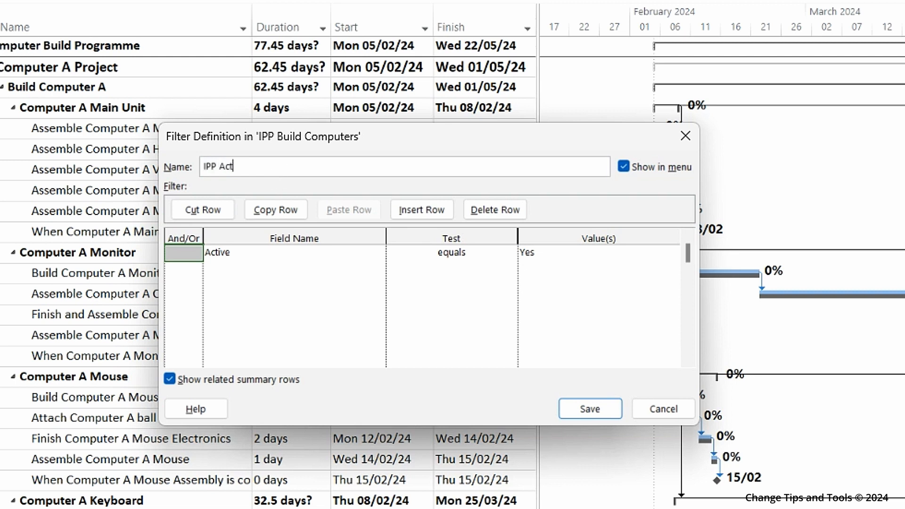
text(ive Tasks)
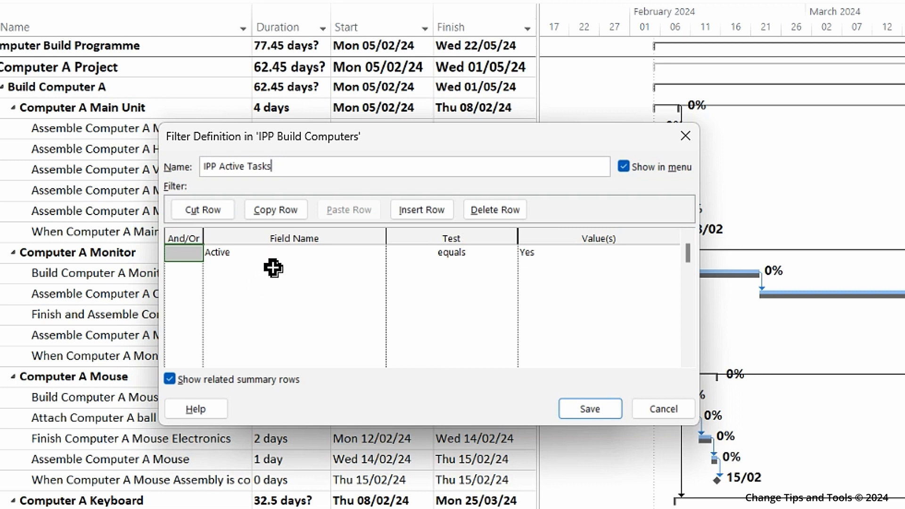
- Add a second filter condition joined with And on the Text1 (Project Name) field
click(184, 274)
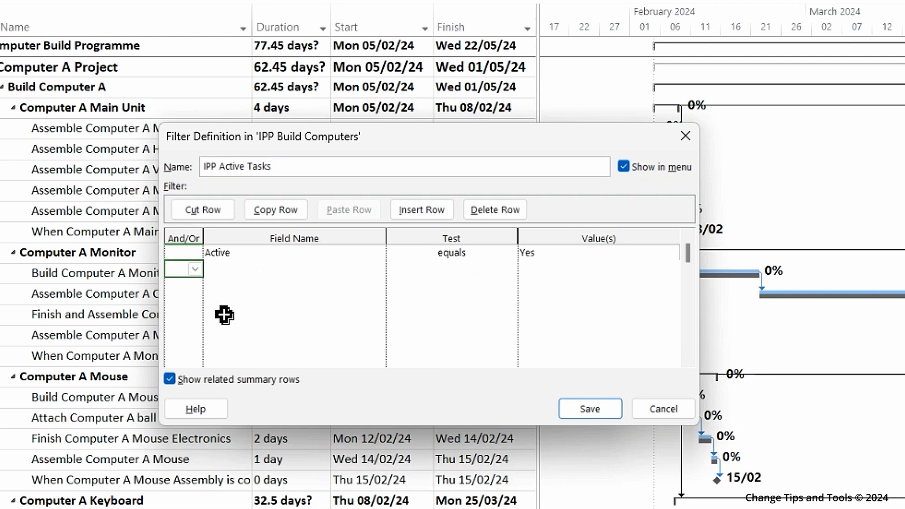
click(195, 270)
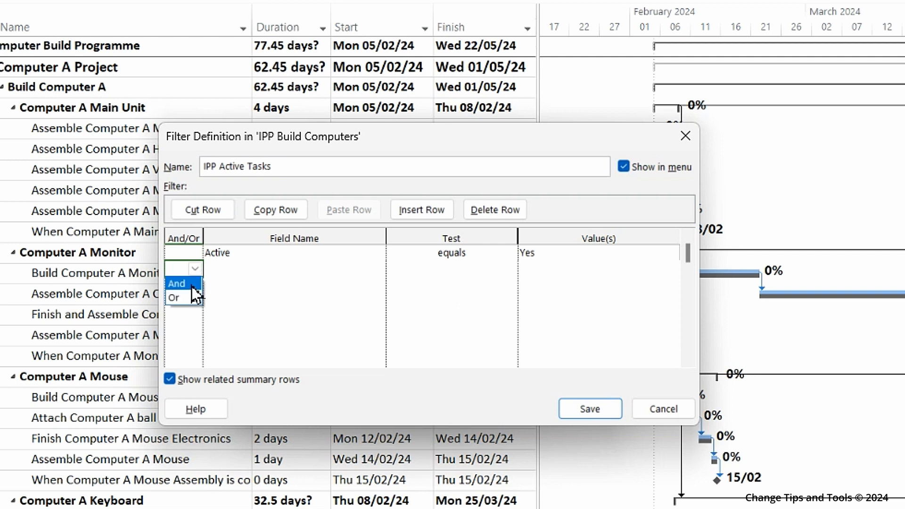
click(192, 286)
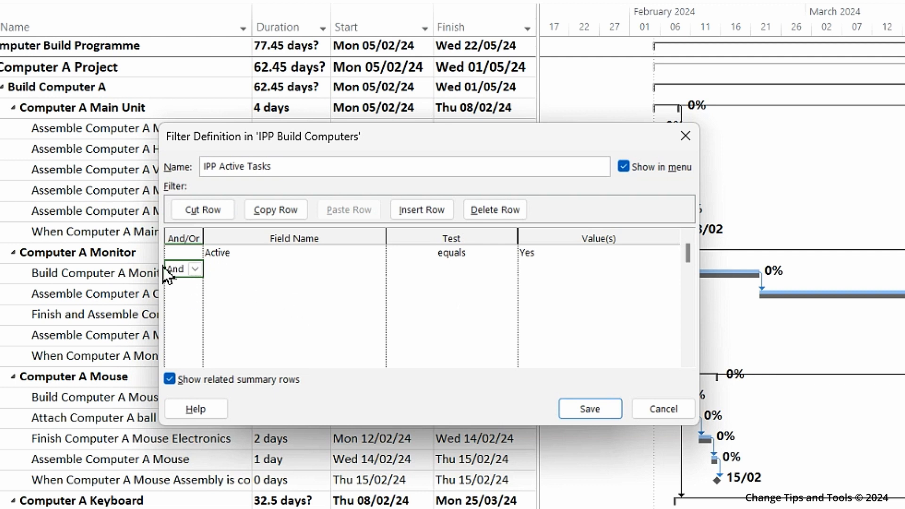
click(250, 269)
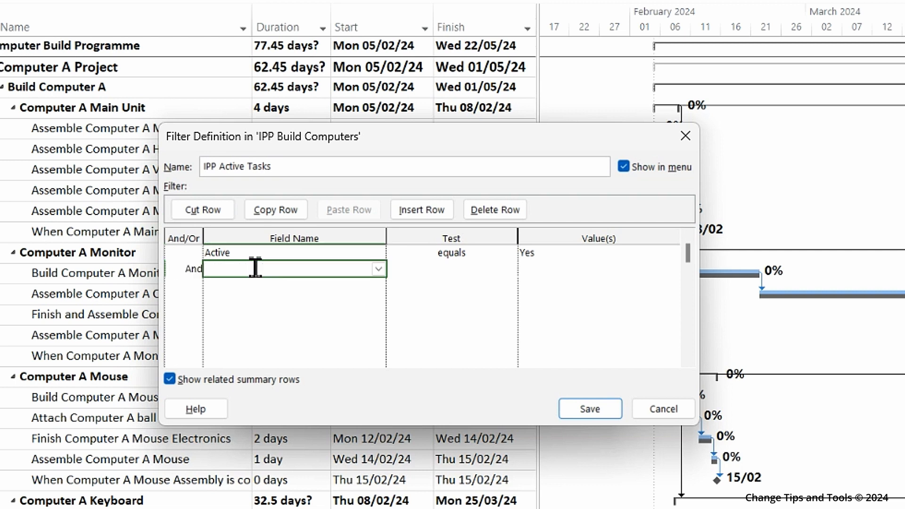
click(379, 269)
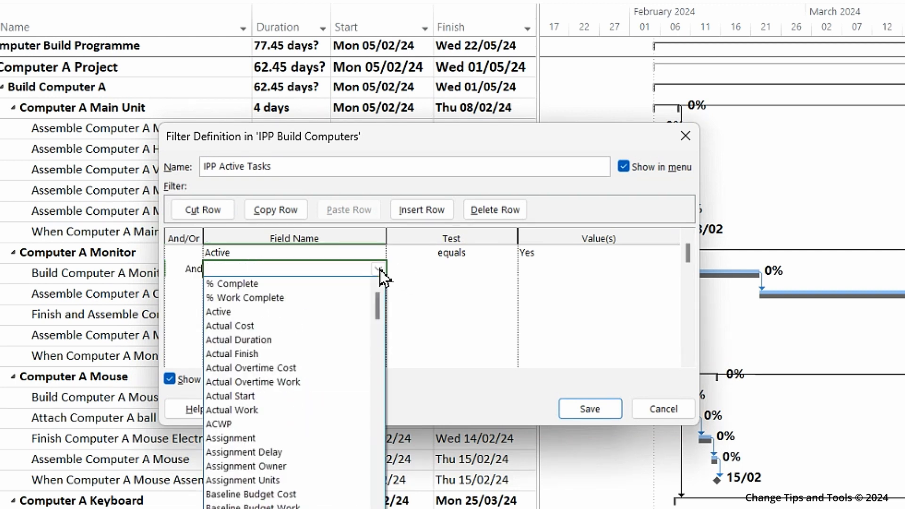
text(Task Calendar)
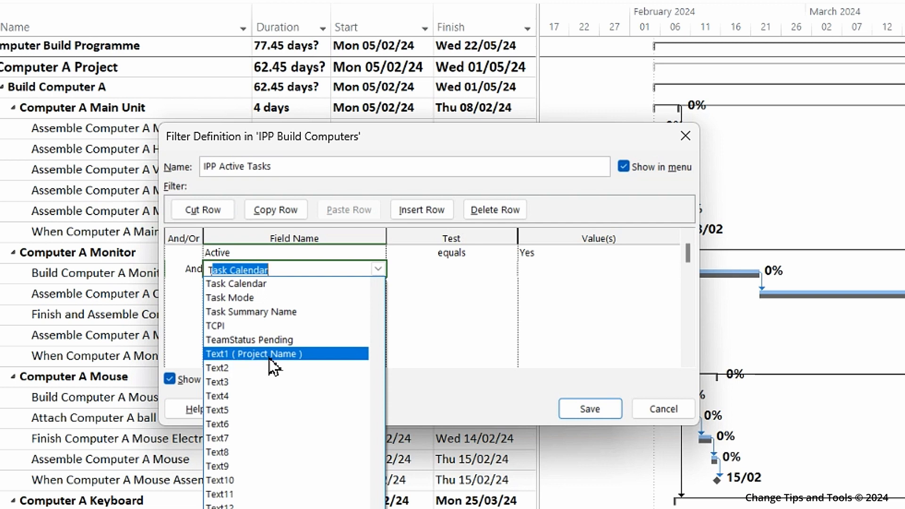
click(275, 352)
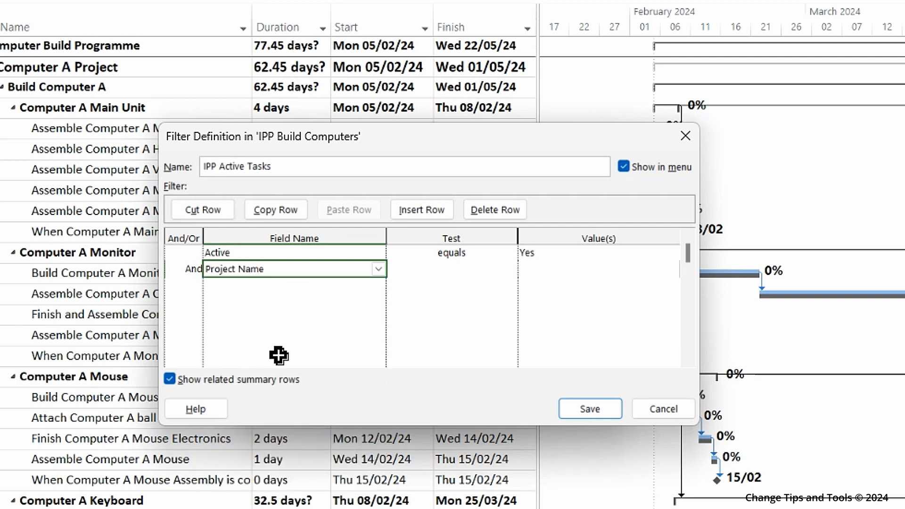
- Make the Project Name condition "does not equal" Build Computer Programme, and save the filter without applying it to the schedule
click(441, 274)
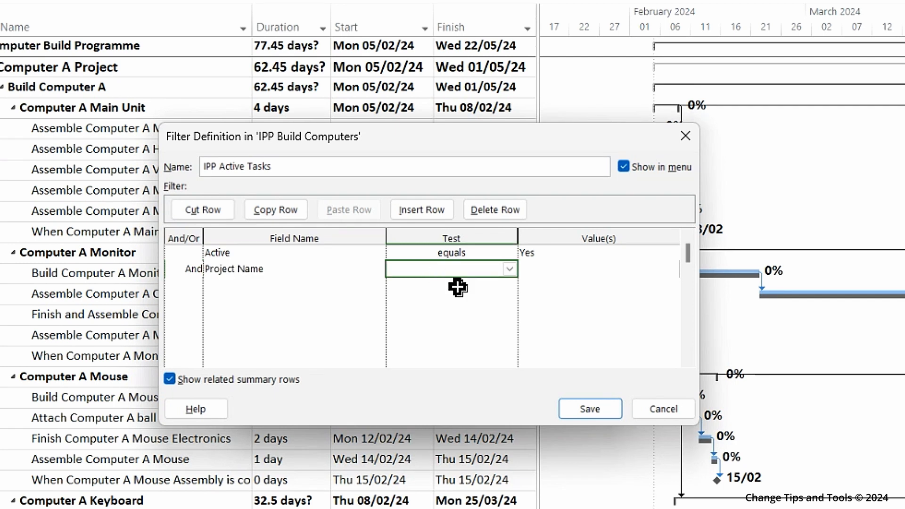
click(510, 270)
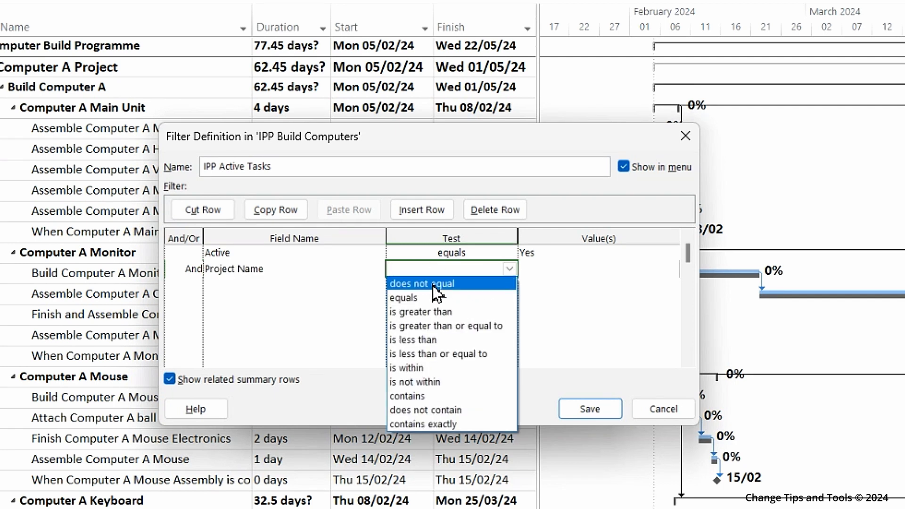
click(433, 285)
click(590, 270)
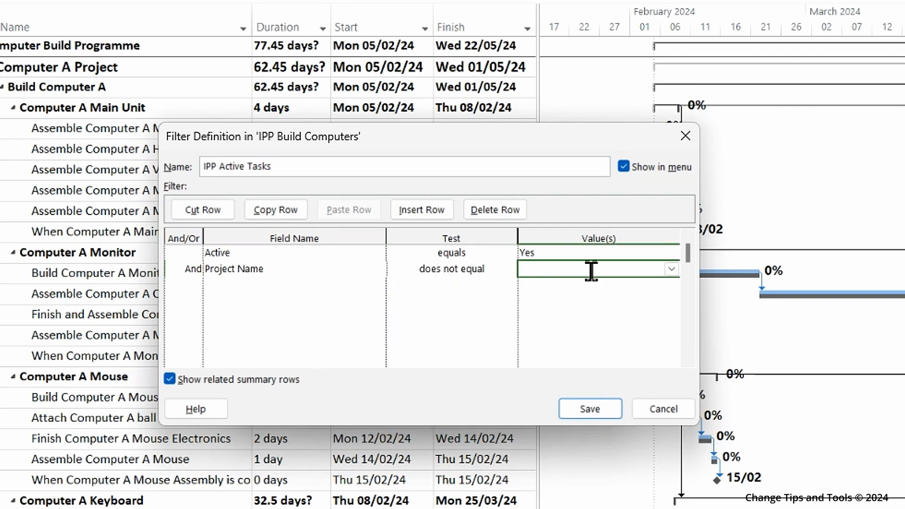
click(674, 269)
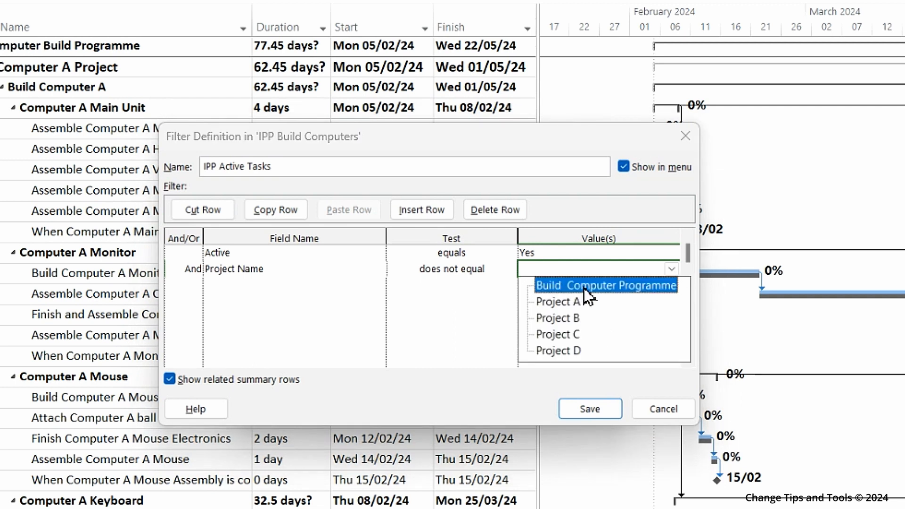
click(612, 287)
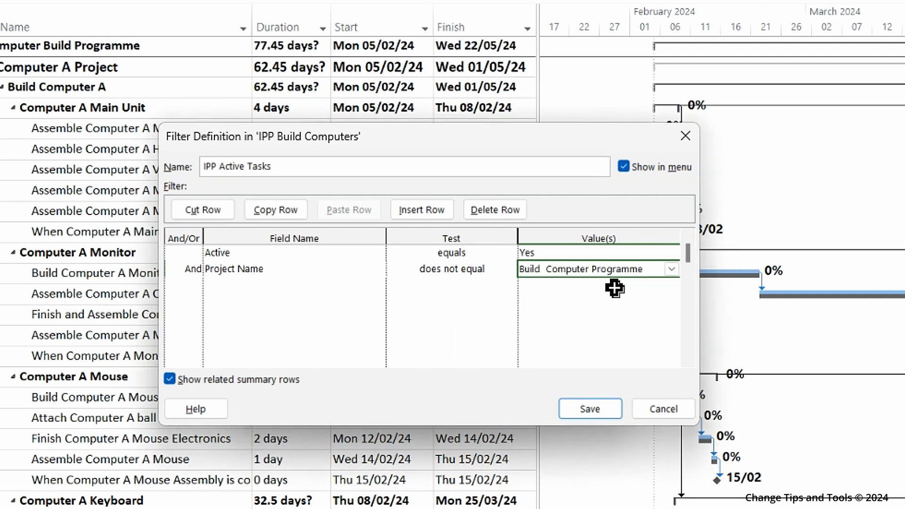
click(595, 414)
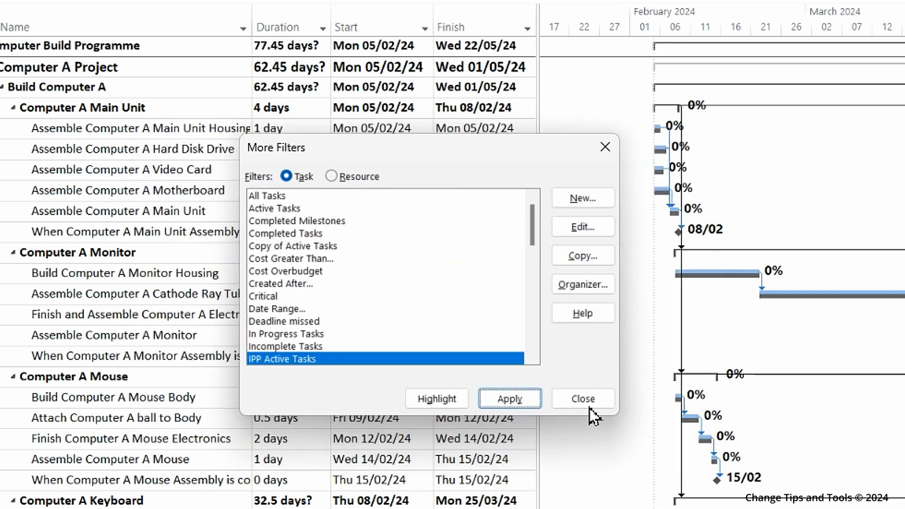
click(578, 399)
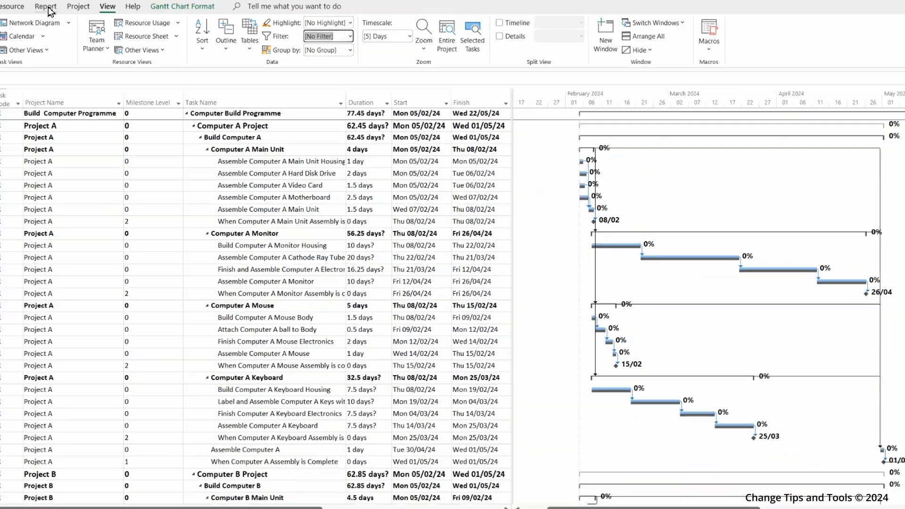
- Reopen the Programme Overview report and filter its % Complete chart with IPP Active Tasks
click(98, 32)
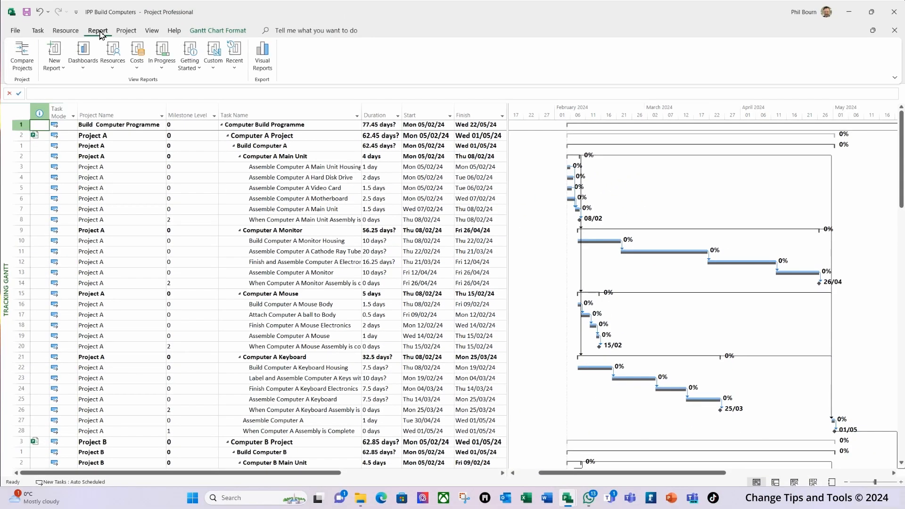
click(215, 72)
click(246, 83)
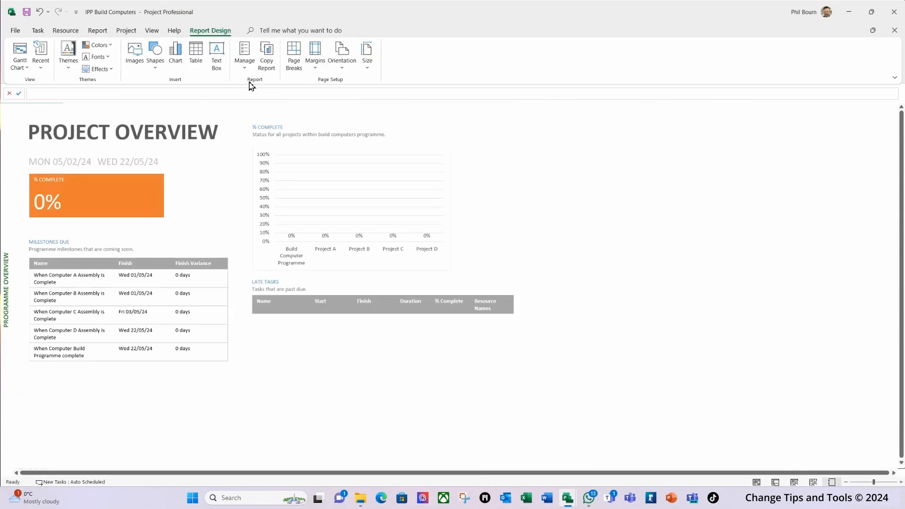
click(347, 250)
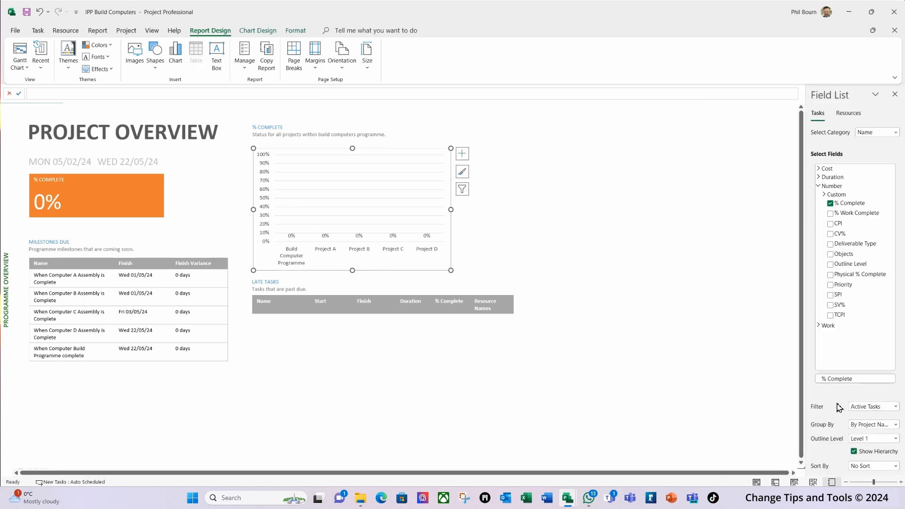
click(896, 407)
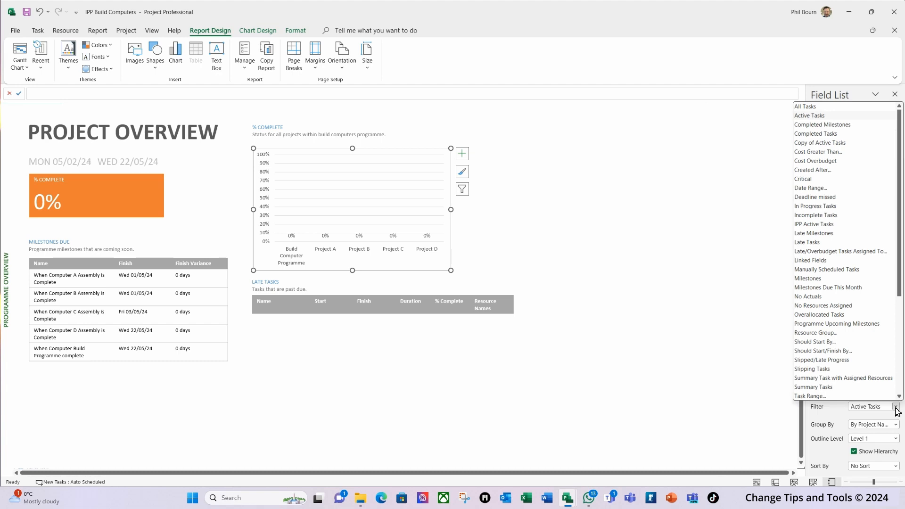
click(816, 225)
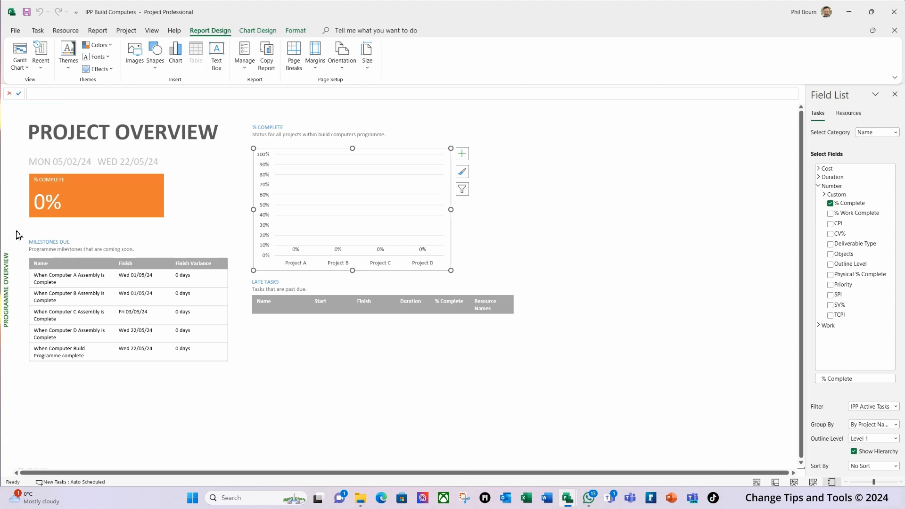
- Move the Milestones Due heading and its table down together, leaving a gap beneath the orange % Complete box
click(41, 250)
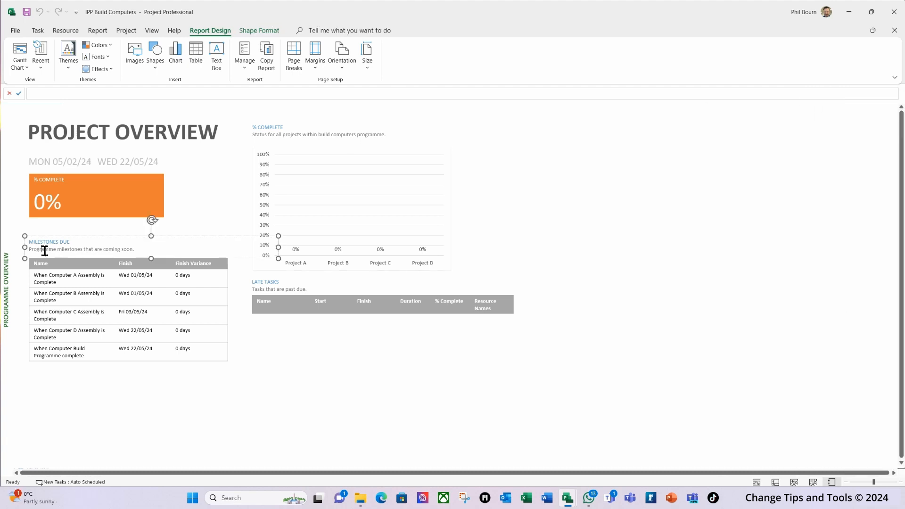
shift+click(89, 361)
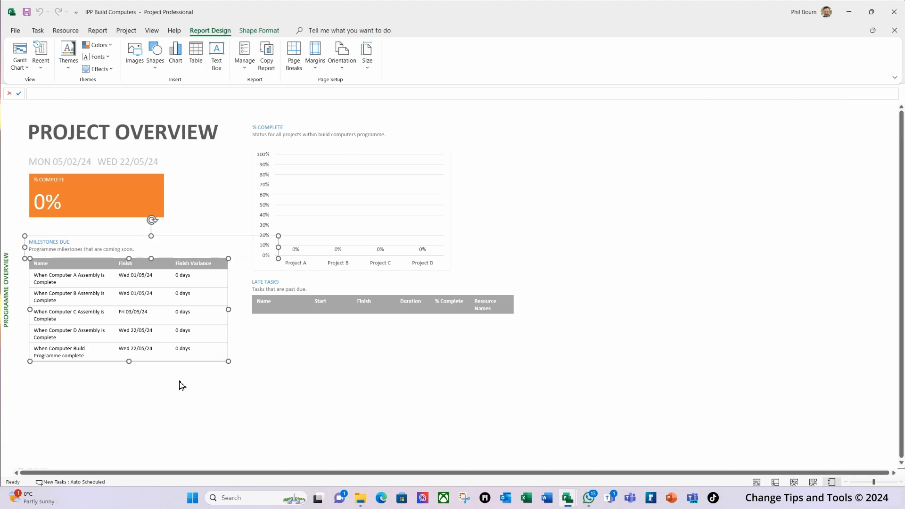
key(Down)
key(Down)
key(Down)
key(Down)
key(Down)
key(Down)
key(Down)
key(Down)
key(Down)
key(Down)
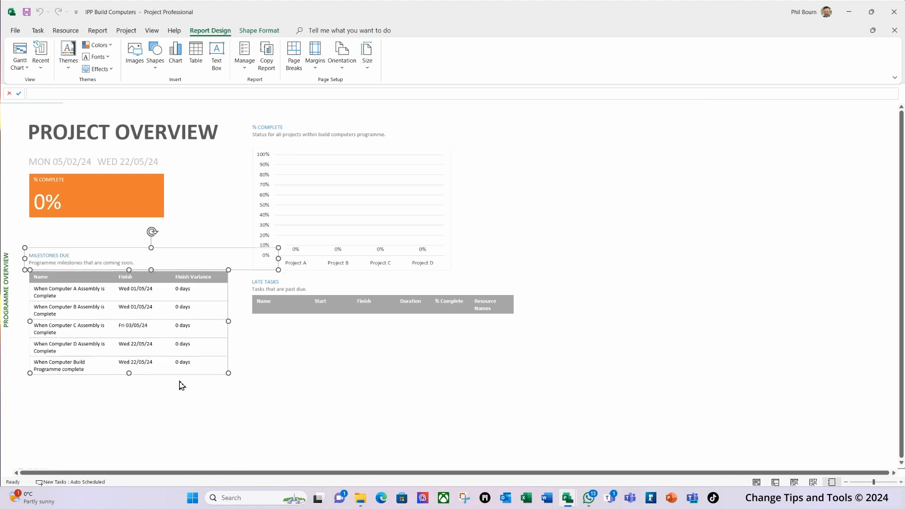
key(Down)
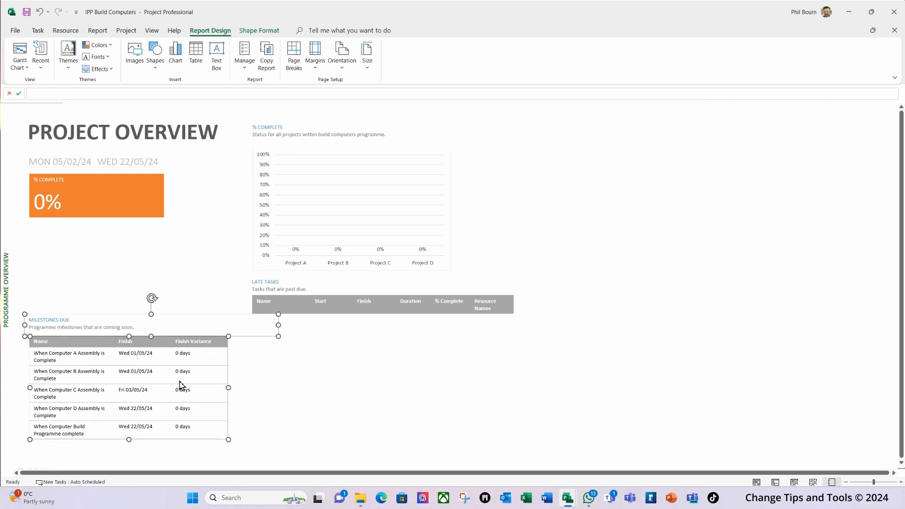
- Shift the Milestones Due heading and its table further down together to widen the space beneath the orange % Complete box
key(Down)
key(Down)
key(Down)
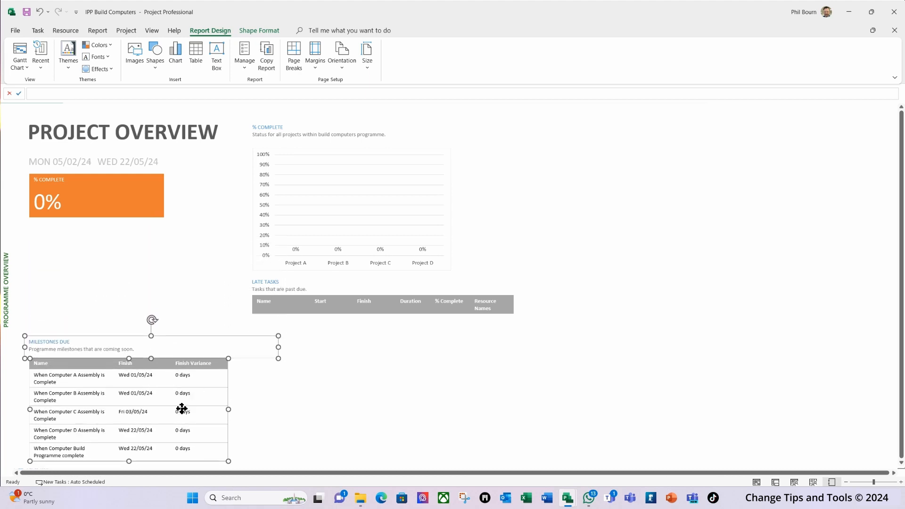
click(199, 303)
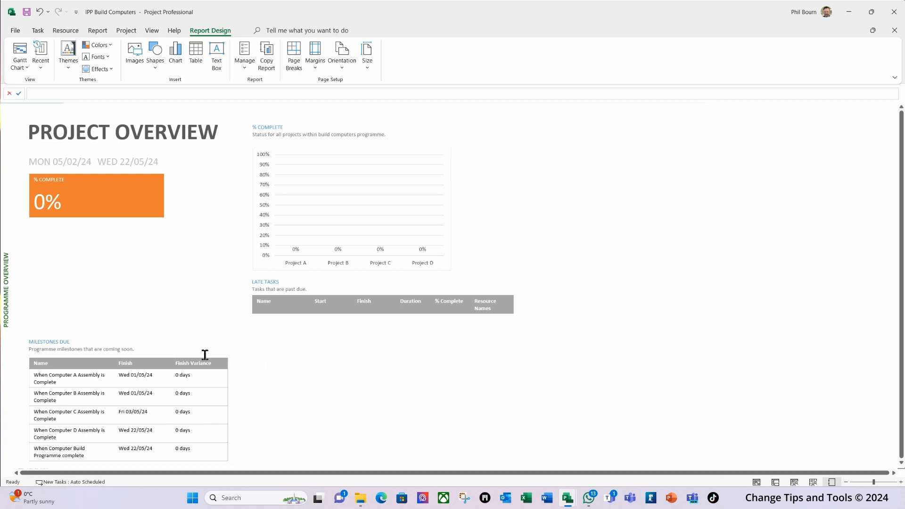
- Narrow the Milestones Due heading's text box to match the width of the milestones table
click(176, 349)
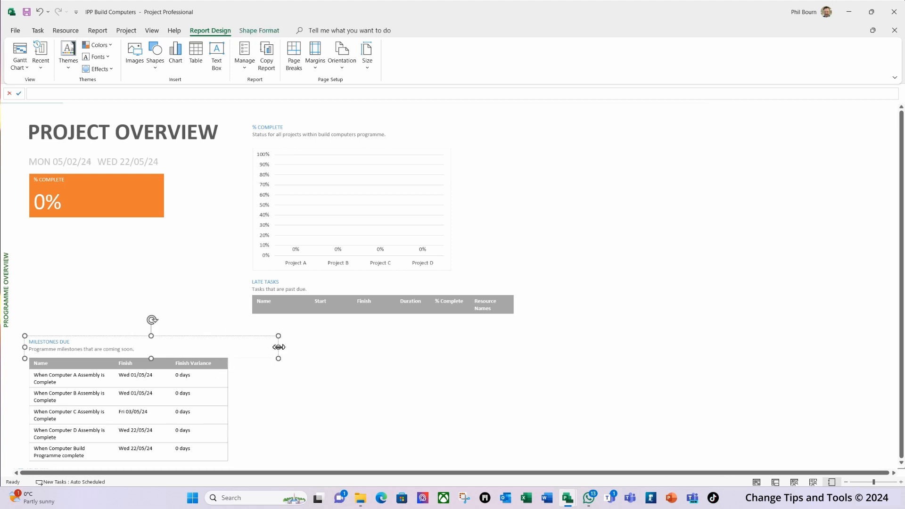
drag(279, 347, 227, 349)
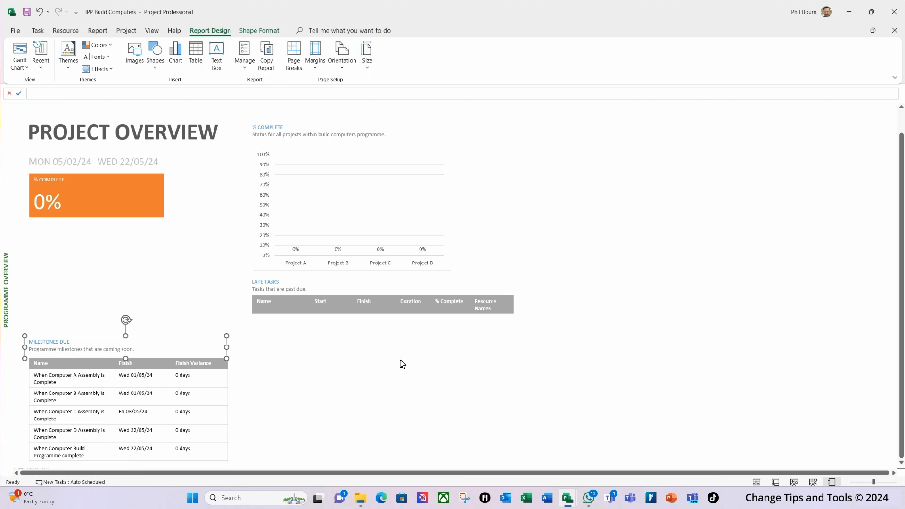
click(133, 248)
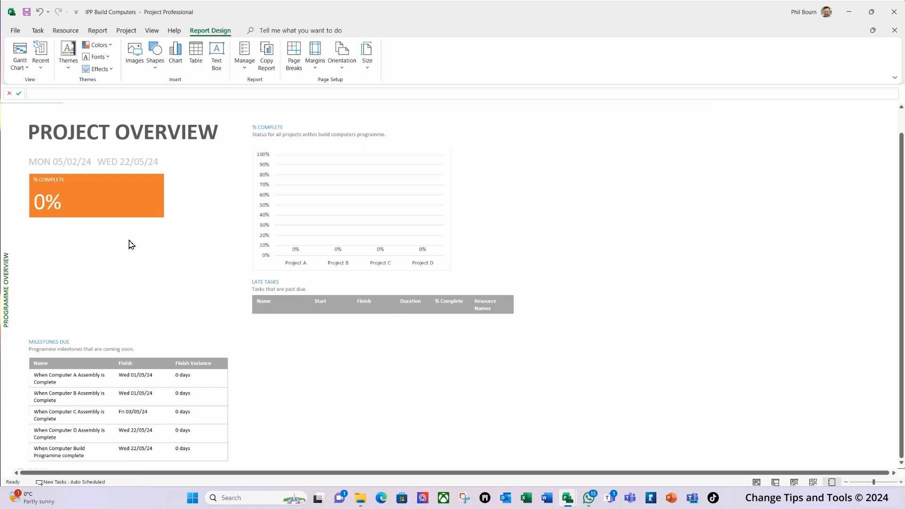
- Open the Cost Overview dashboard report and copy its blue Cost and Remaining Cost boxes together
click(98, 30)
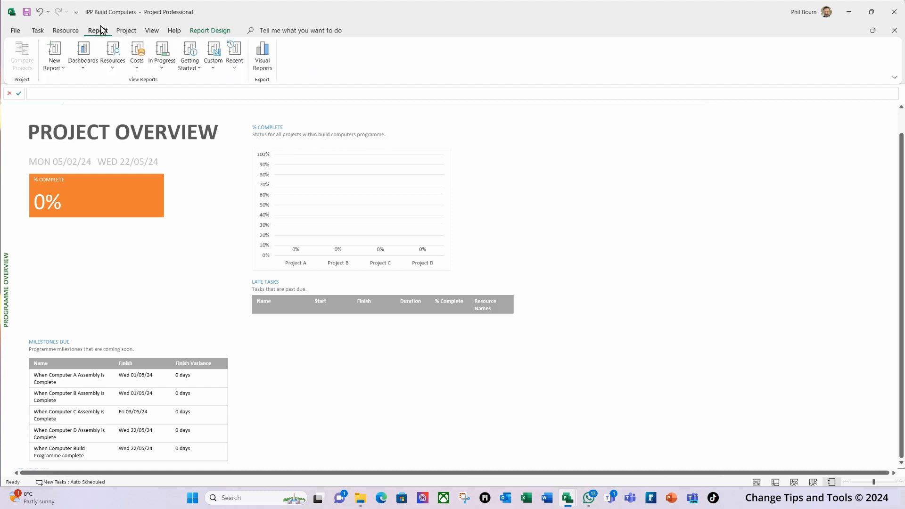
click(84, 70)
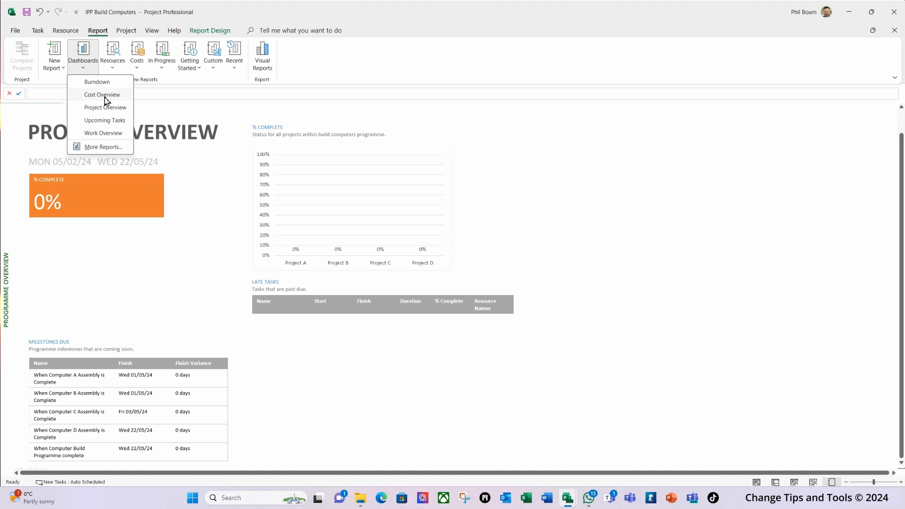
click(105, 97)
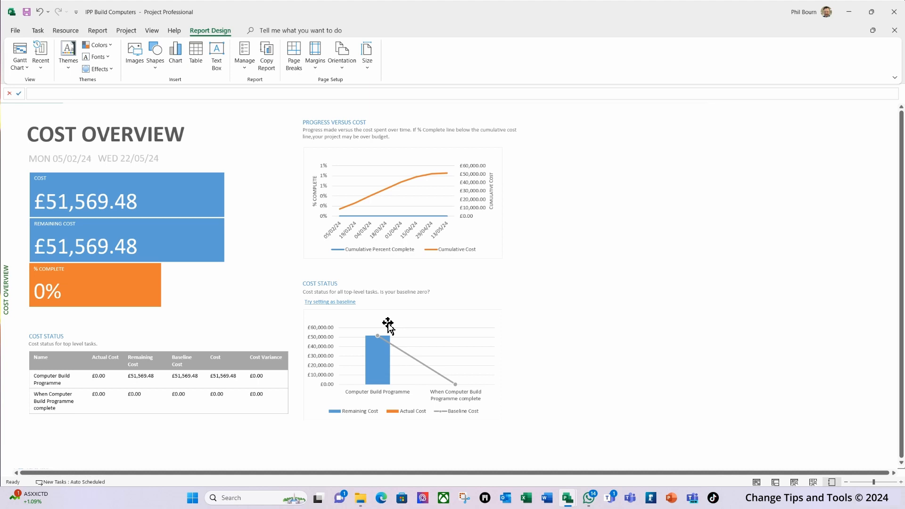
click(112, 181)
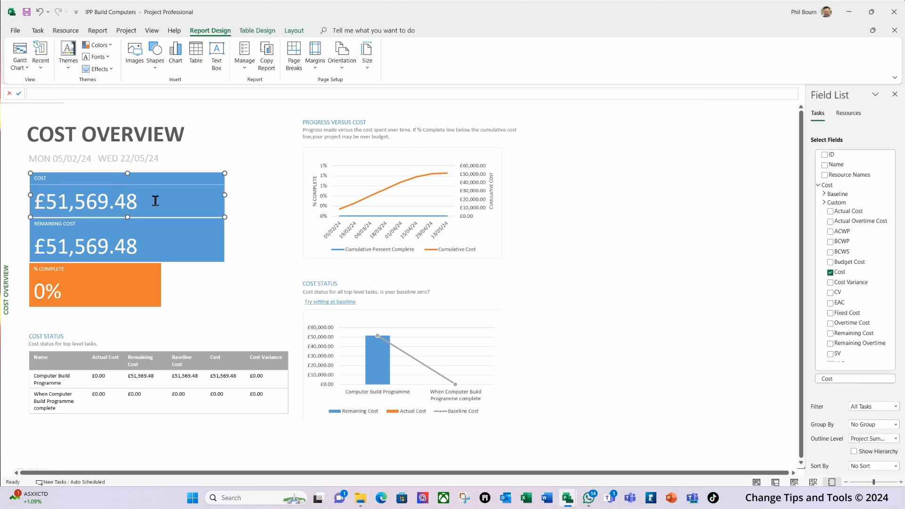
shift+click(210, 255)
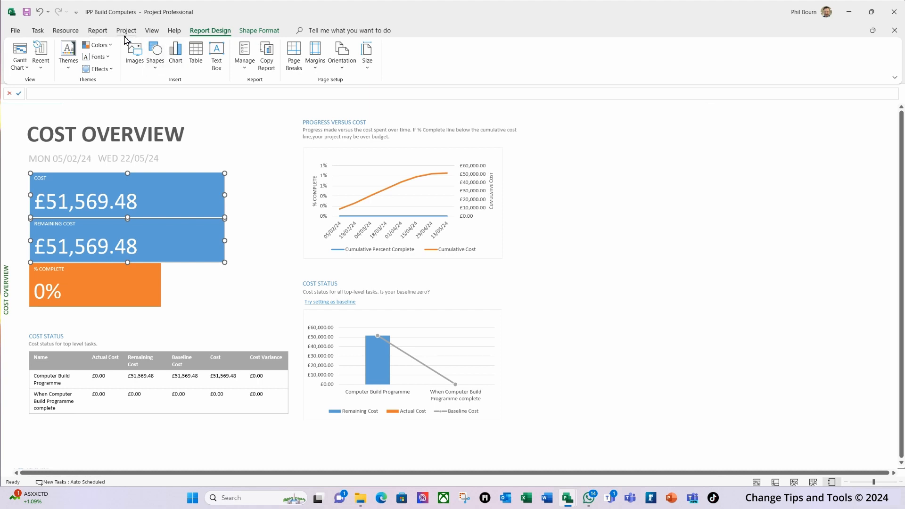
- Reopen the custom Programme Overview report, paste the Cost and Remaining Cost boxes, and place them directly beneath the orange % Complete box
click(98, 31)
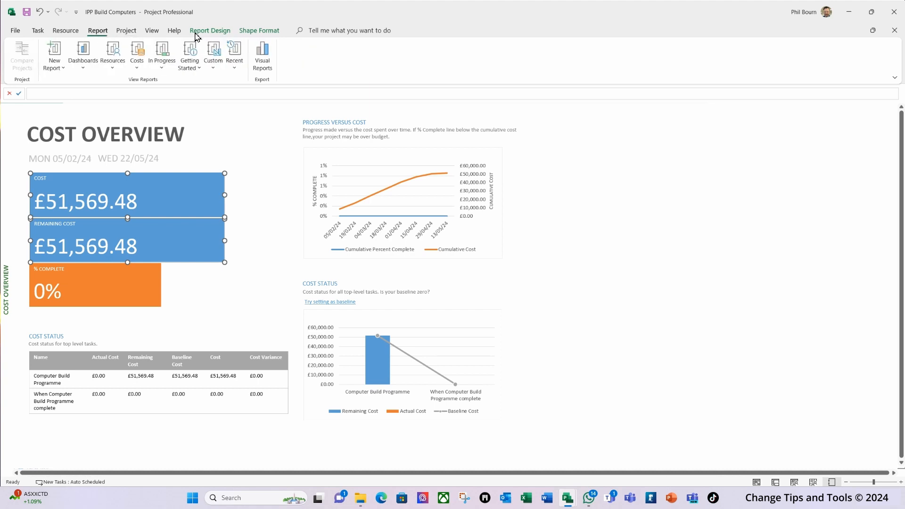
click(214, 69)
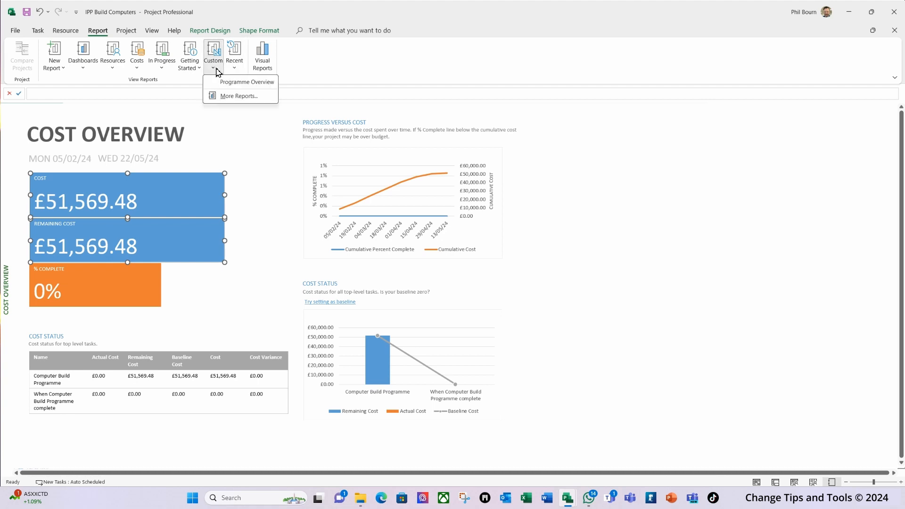
click(244, 85)
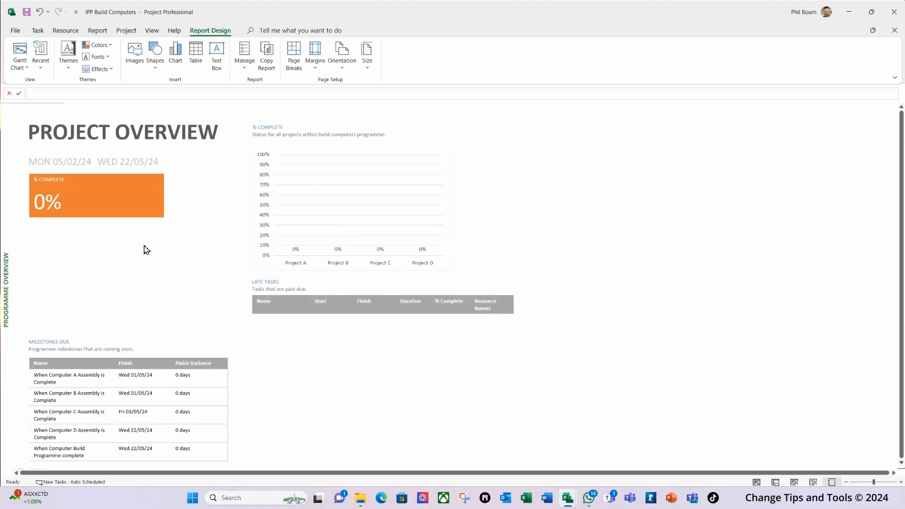
click(130, 267)
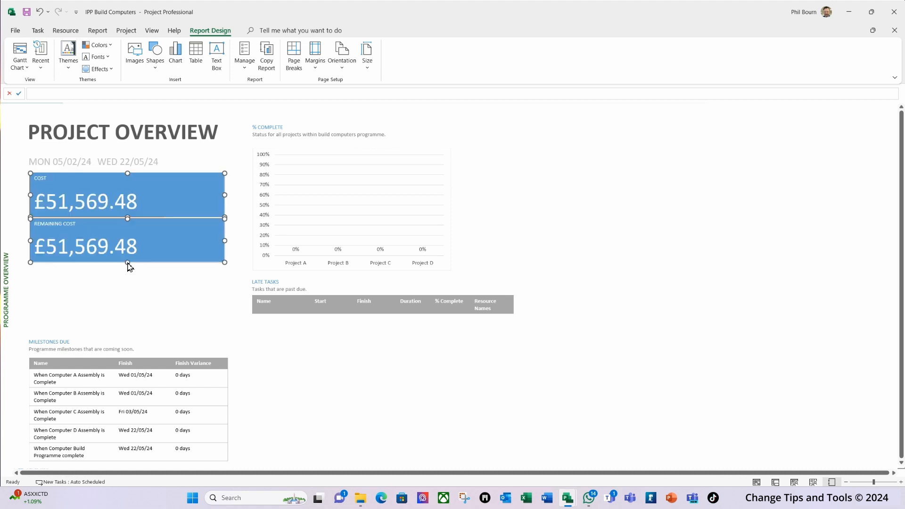
drag(149, 264, 149, 312)
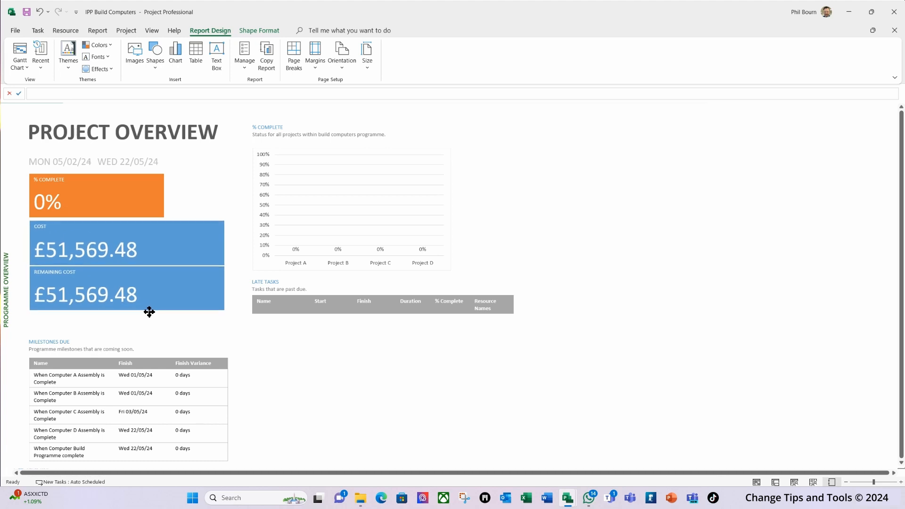
click(301, 353)
- Move the Milestones Due heading and table down to make room for another box beneath Remaining Cost
click(55, 347)
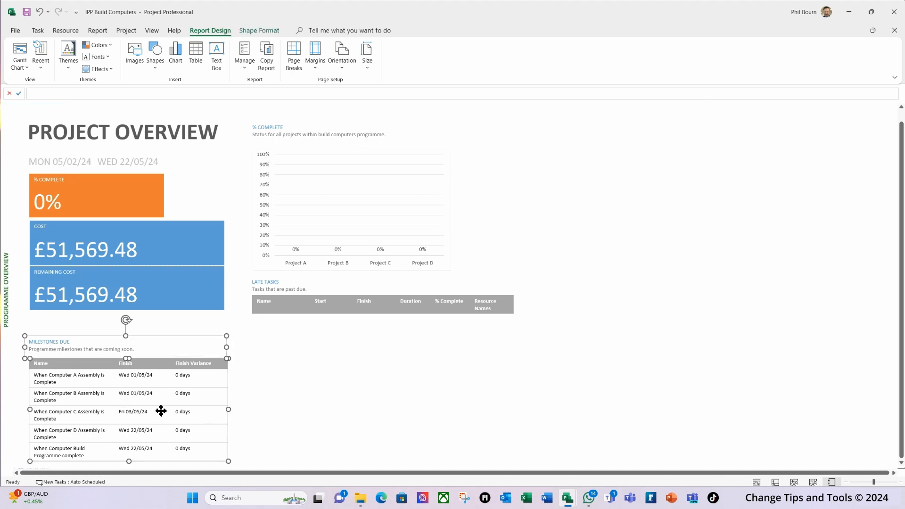
drag(44, 402, 45, 453)
click(146, 326)
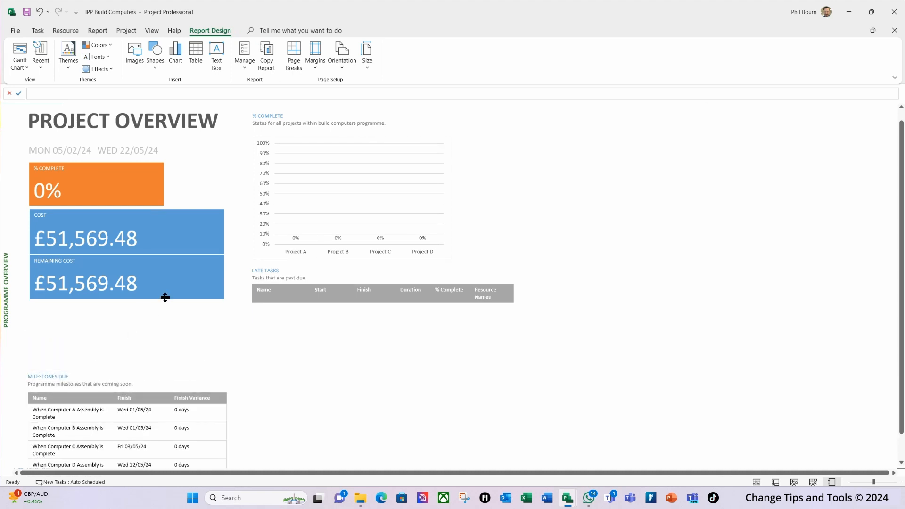
- Duplicate the Remaining Cost box and align the copy directly beneath the original
click(166, 296)
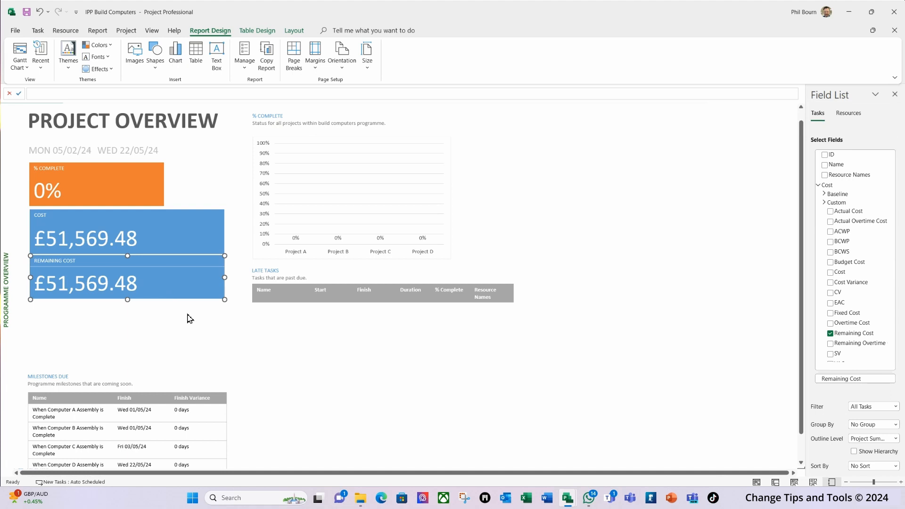
click(174, 326)
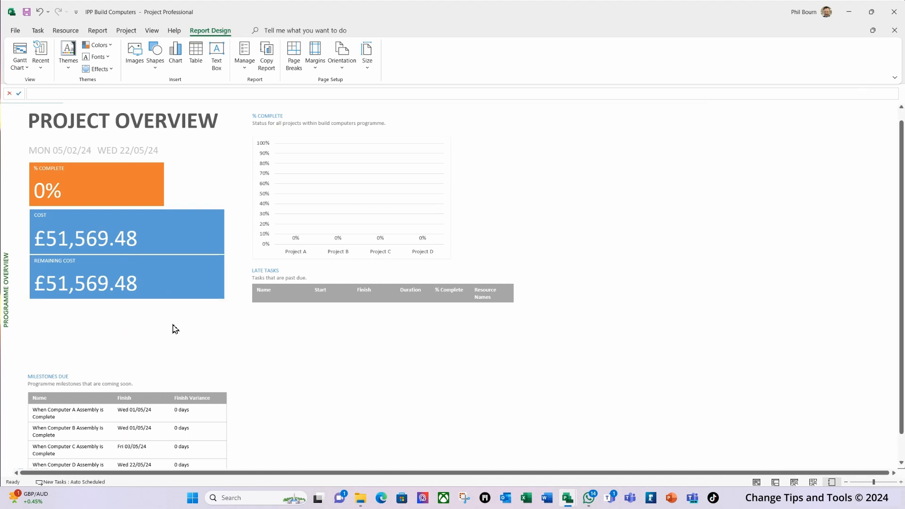
key(ctrl+v)
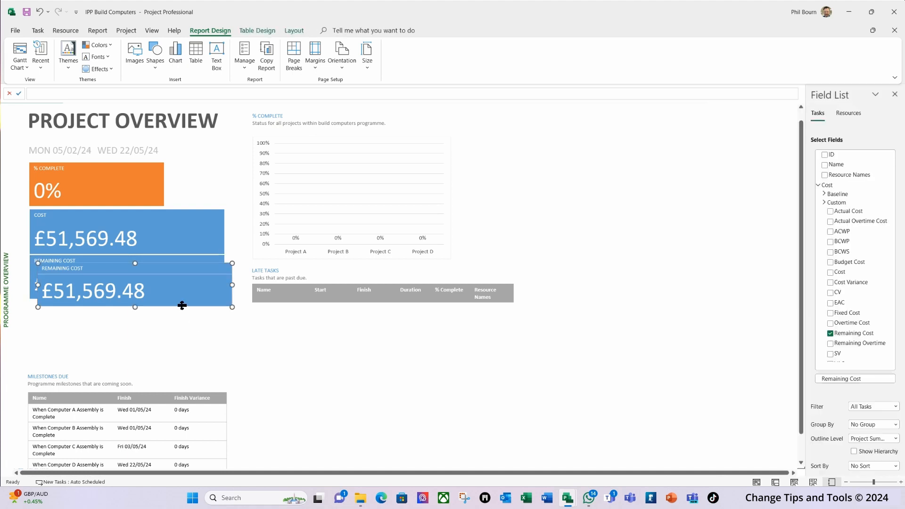
drag(180, 308, 172, 348)
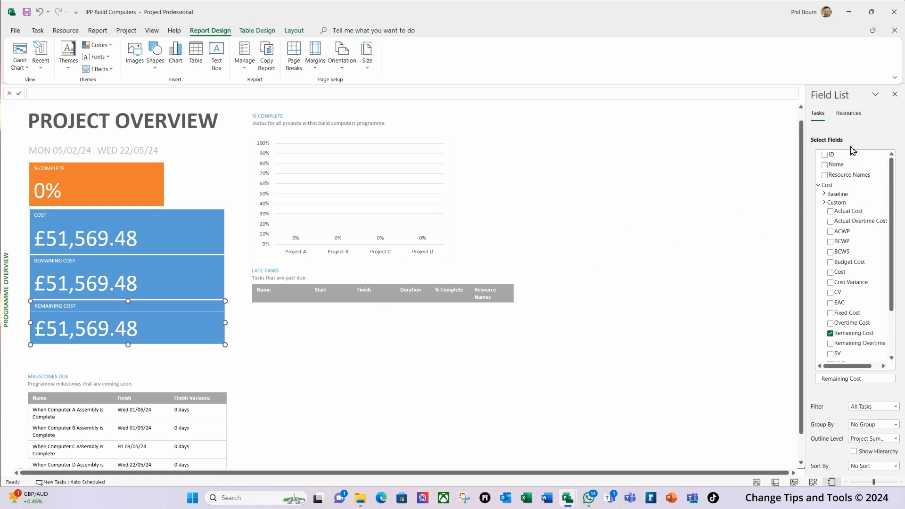
- Make the duplicated box show the Cost Variance field instead of Remaining Cost
click(831, 283)
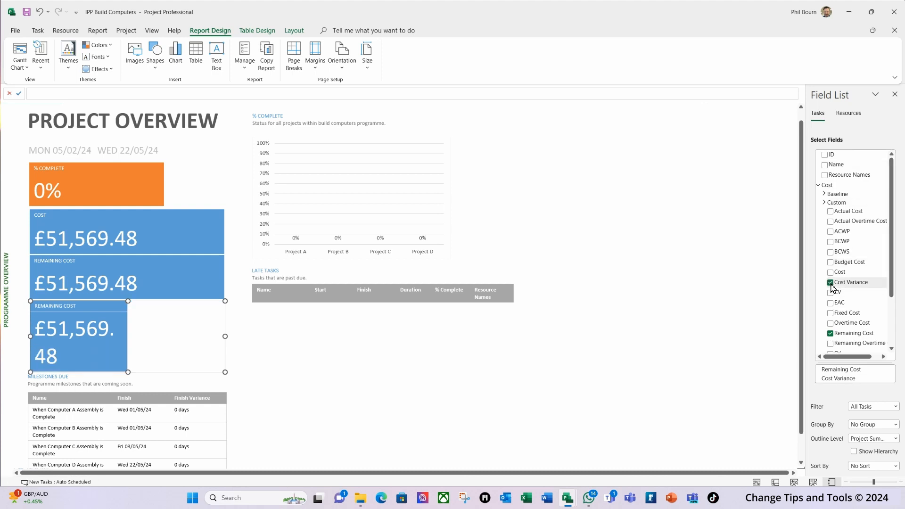
click(831, 334)
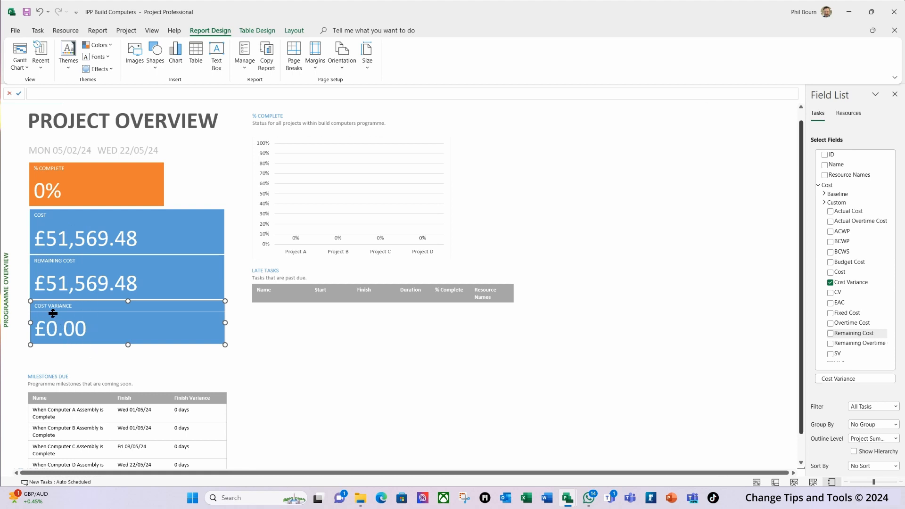
right_click(184, 343)
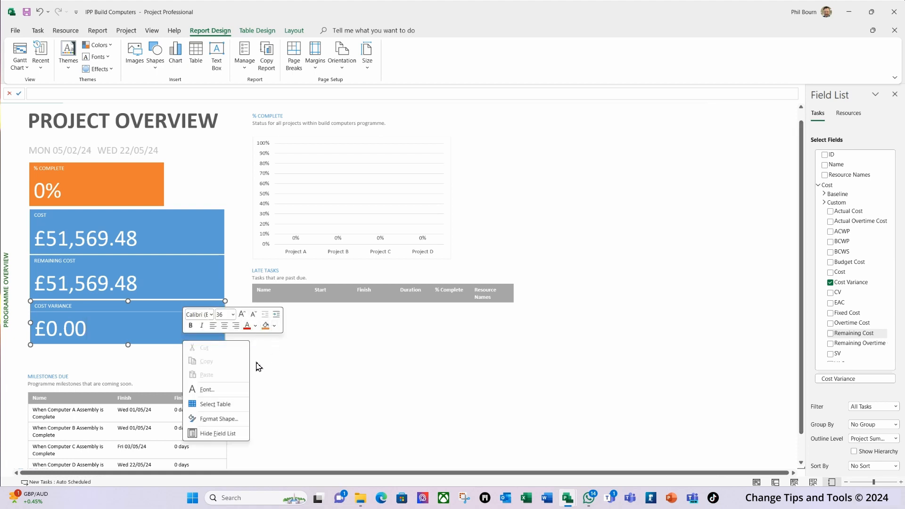
click(80, 359)
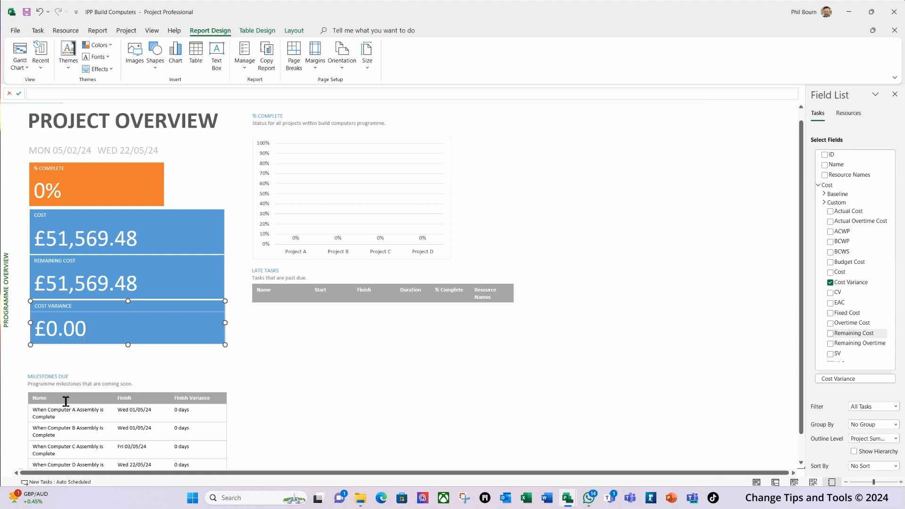
- Move the Milestones Due heading and table up together so they sit just below the Cost Variance box
click(47, 380)
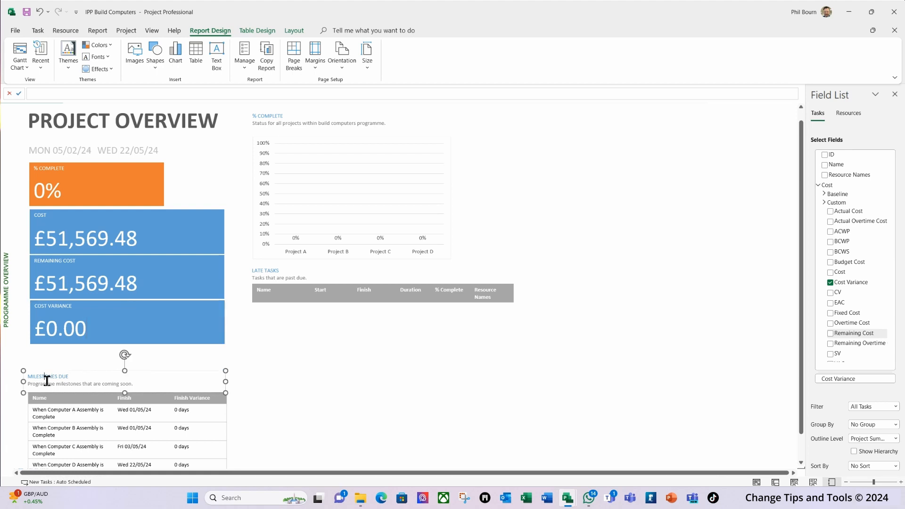
shift+click(87, 416)
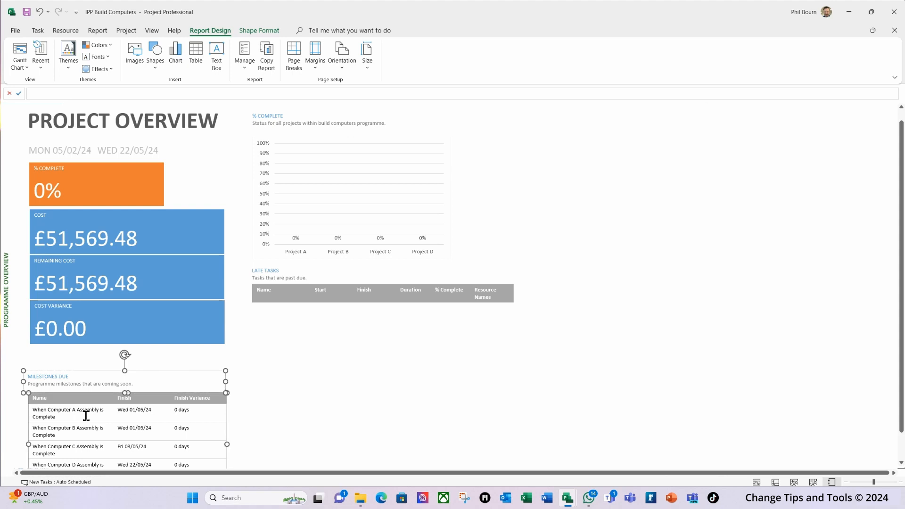
drag(86, 416, 84, 398)
click(293, 400)
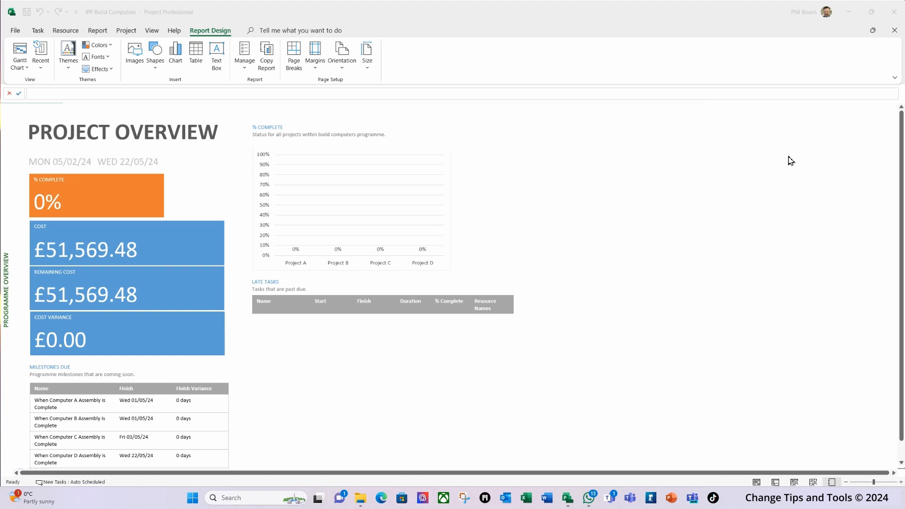
- Open the Cost Overview dashboard report
click(98, 33)
click(98, 31)
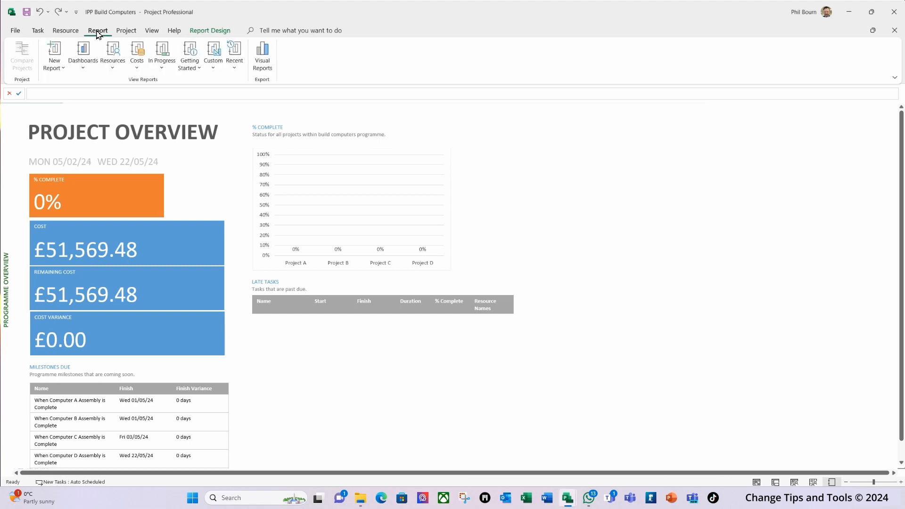
click(83, 70)
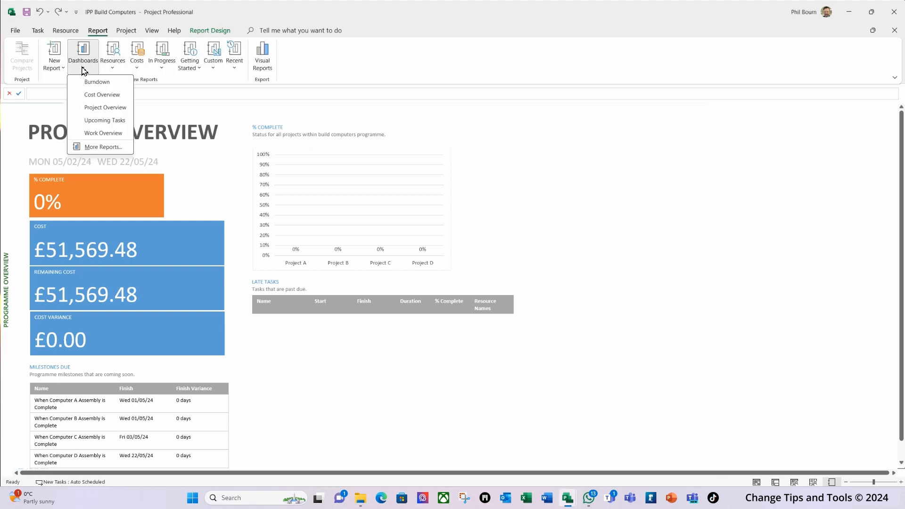
click(105, 97)
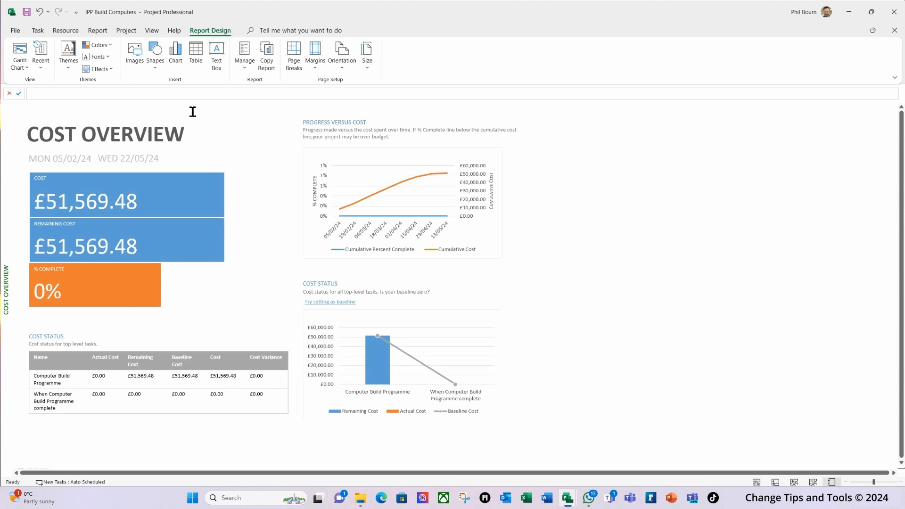
click(359, 281)
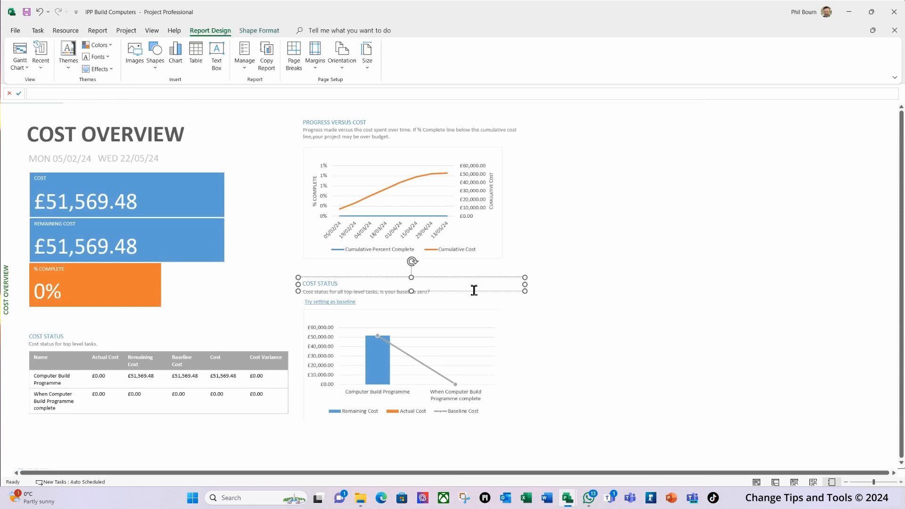
click(445, 300)
click(445, 300)
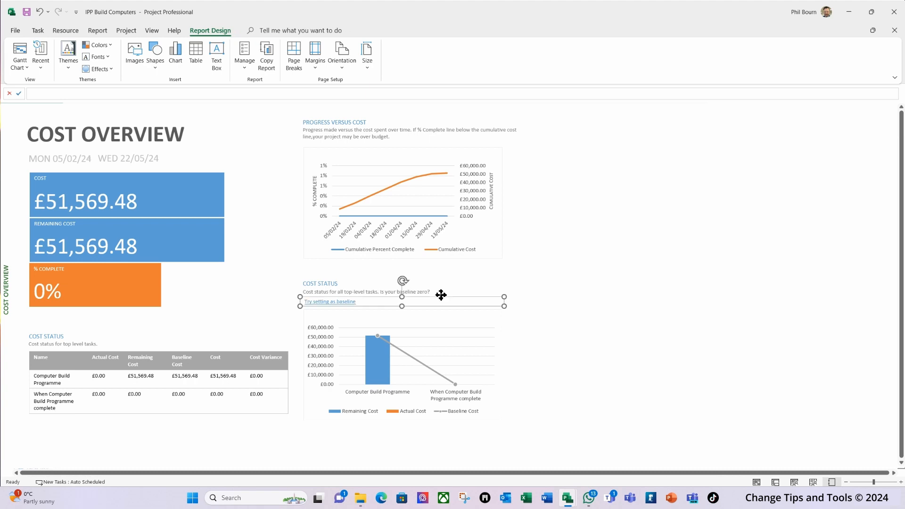
click(433, 306)
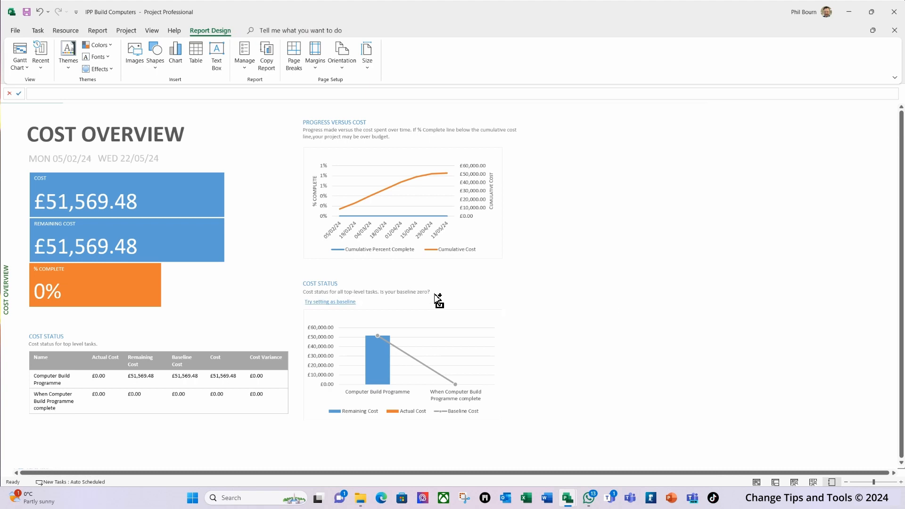
click(417, 286)
shift+click(443, 303)
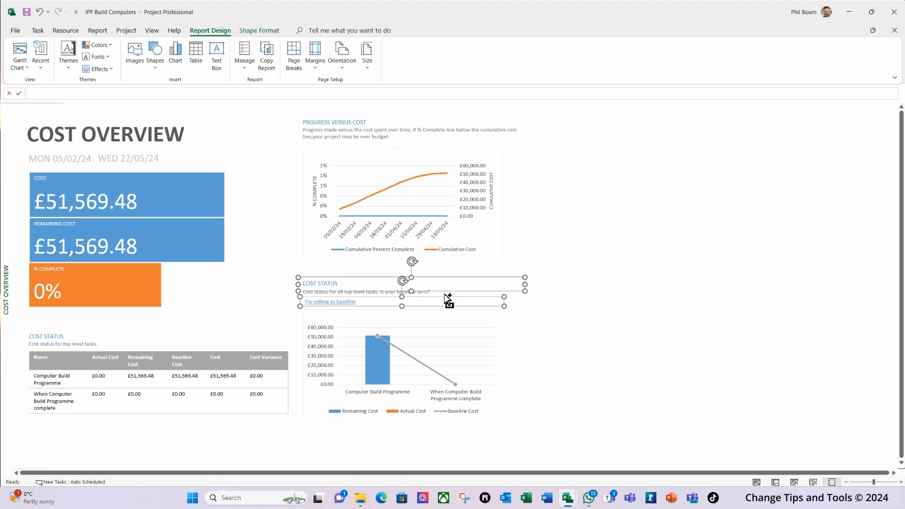
click(446, 297)
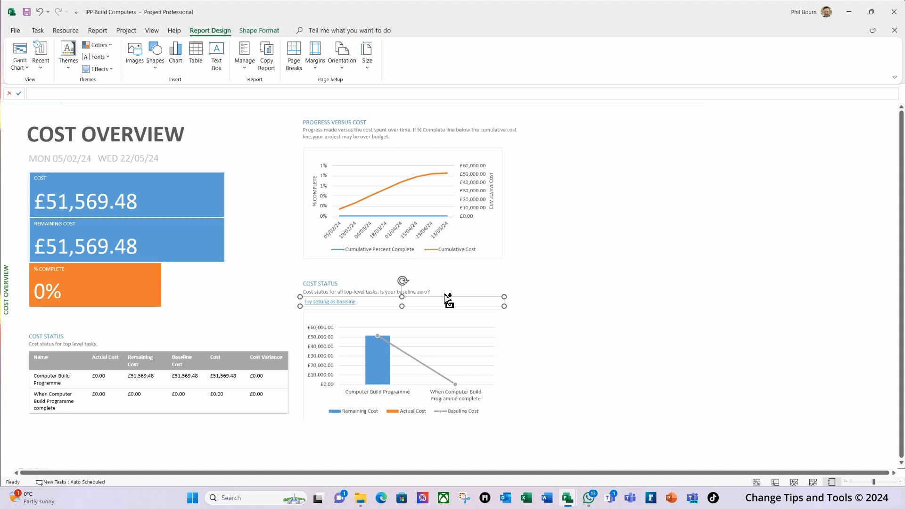
- Copy the Cost Status heading, its description and the chart beneath them together, leaving out the baseline link
click(349, 283)
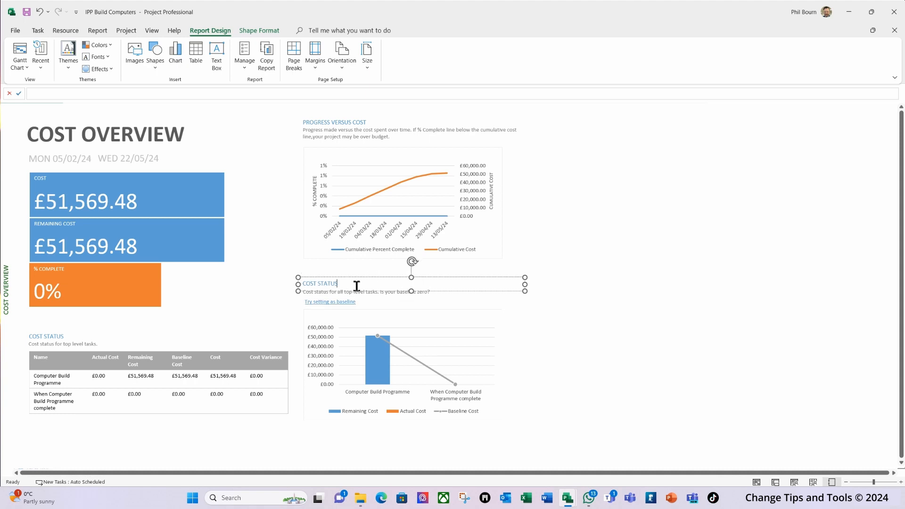
shift+click(303, 301)
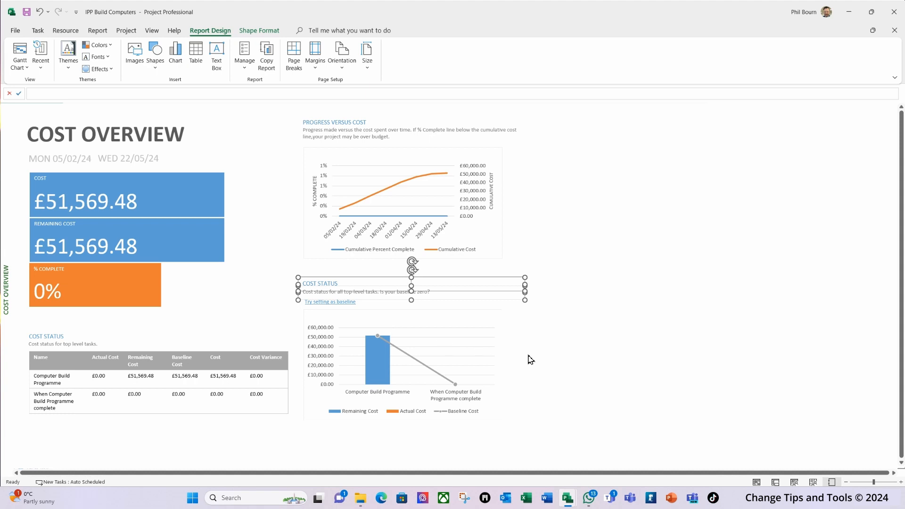
shift+click(487, 361)
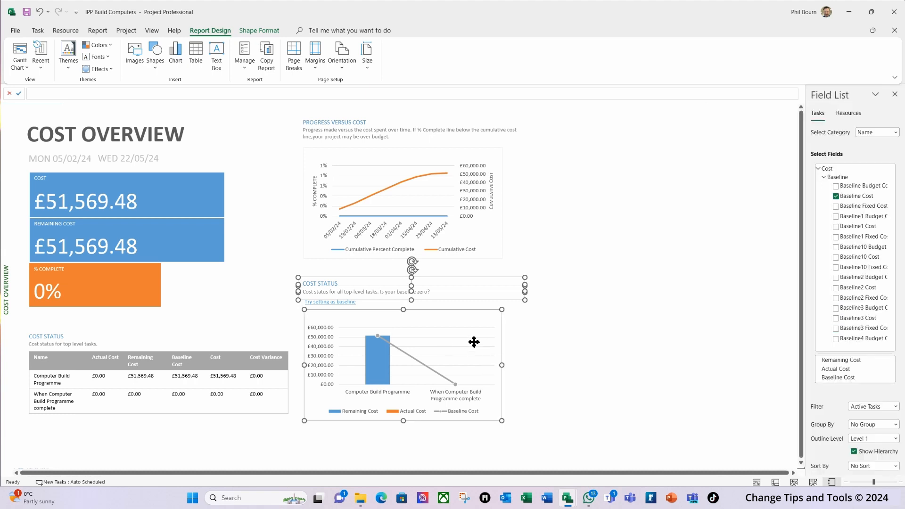
right_click(474, 342)
click(501, 363)
- Paste the copied Cost Status items into the custom Programme Overview report and place them to the right of the % Complete chart
click(98, 31)
click(214, 68)
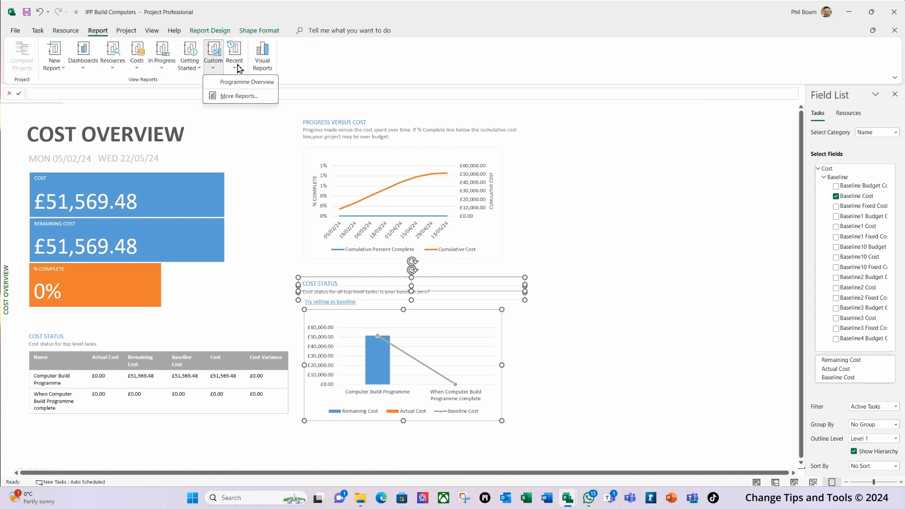
click(243, 84)
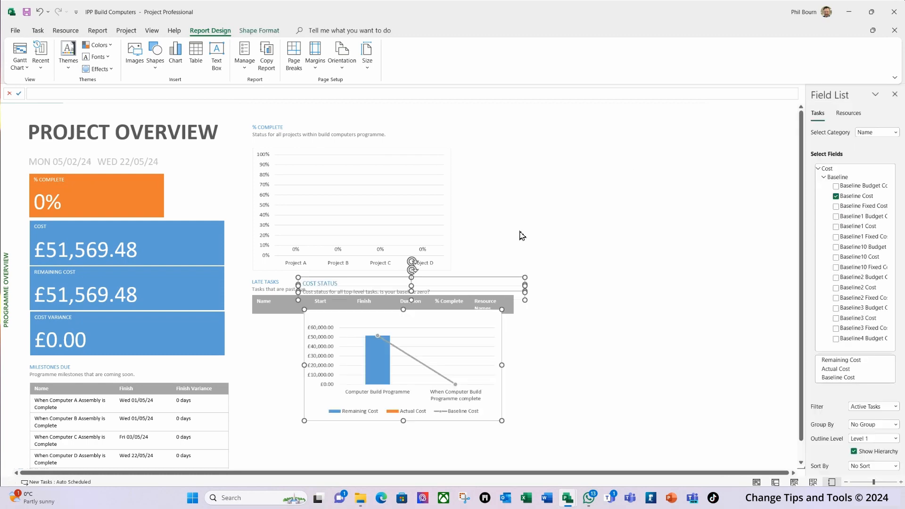
drag(501, 340, 704, 183)
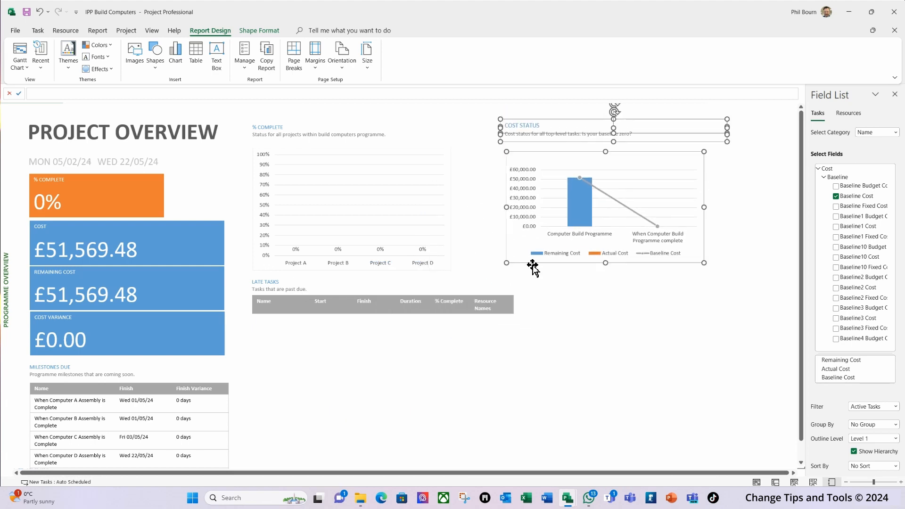
click(490, 171)
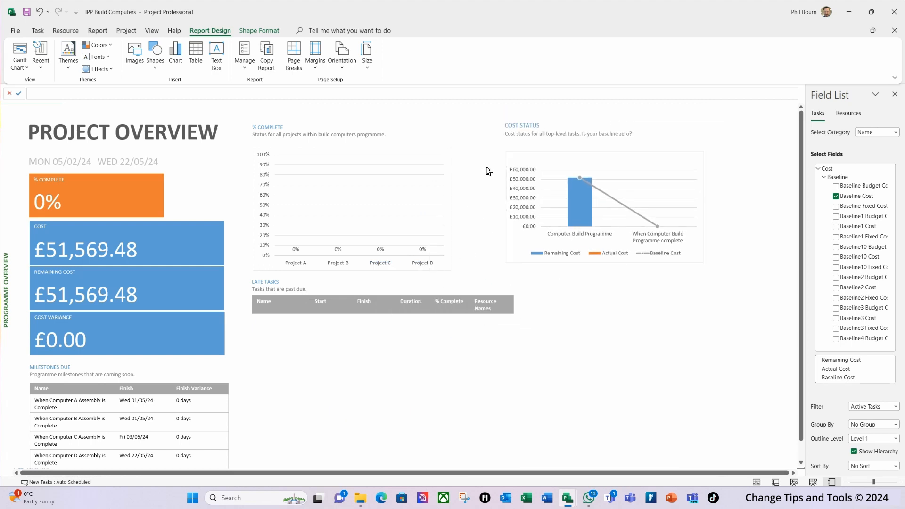
- Change the description under the Cost Status heading to "Cost status by project within build computers programme."
click(596, 134)
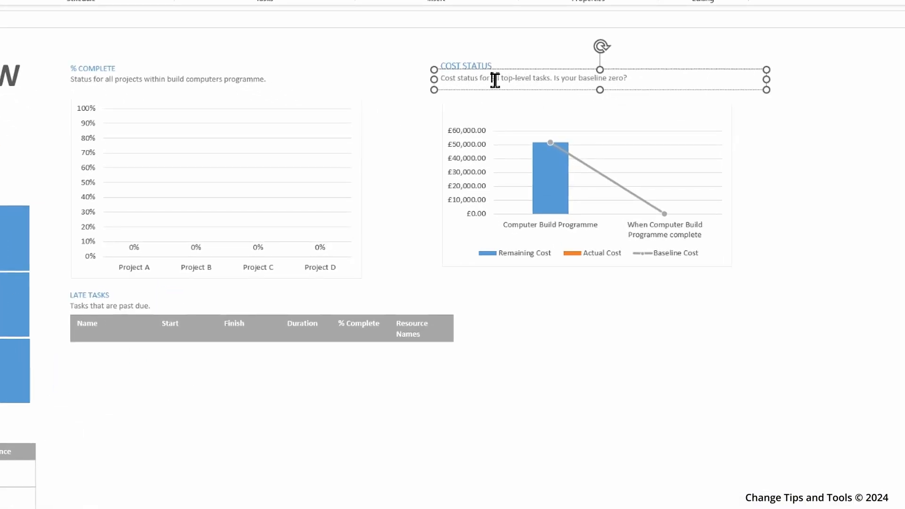
drag(501, 79, 655, 82)
text(b)
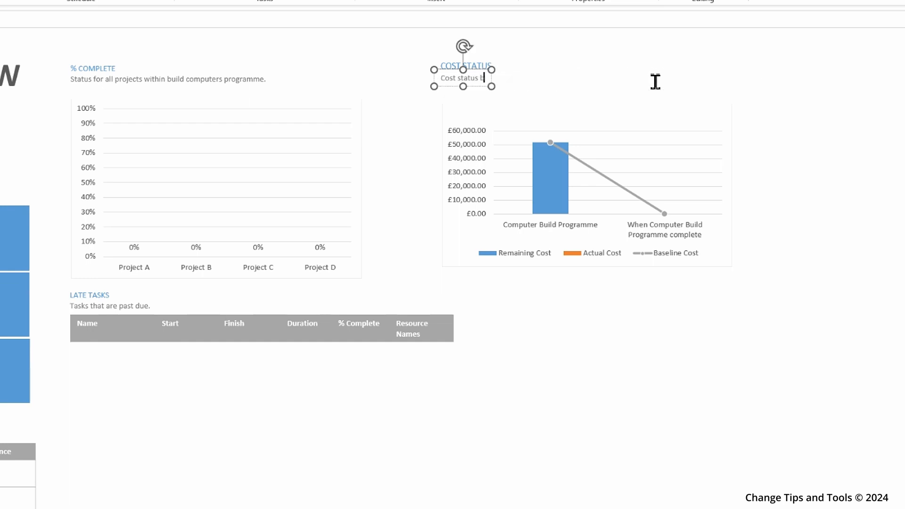
text(y)
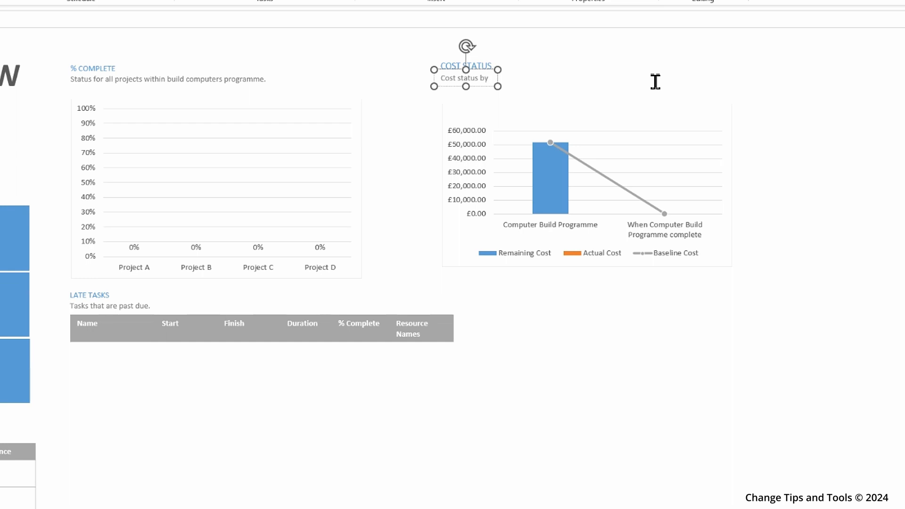
text( project)
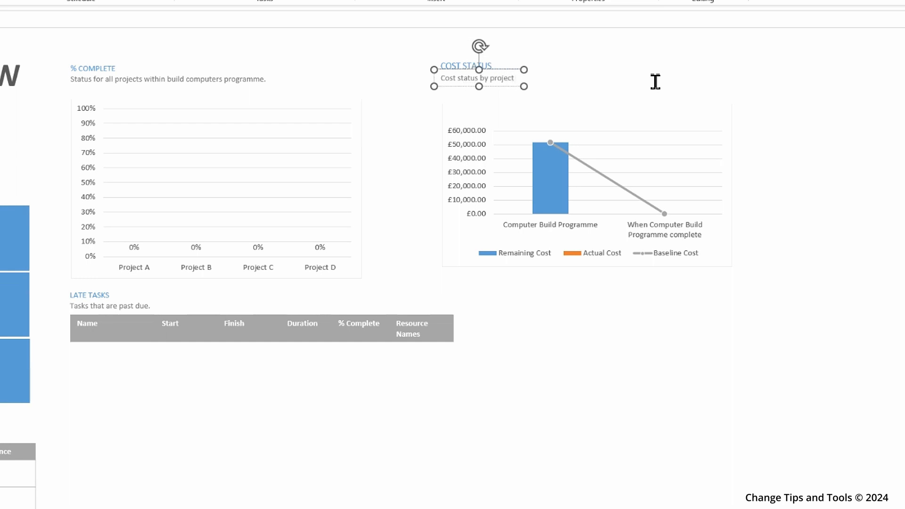
text( within)
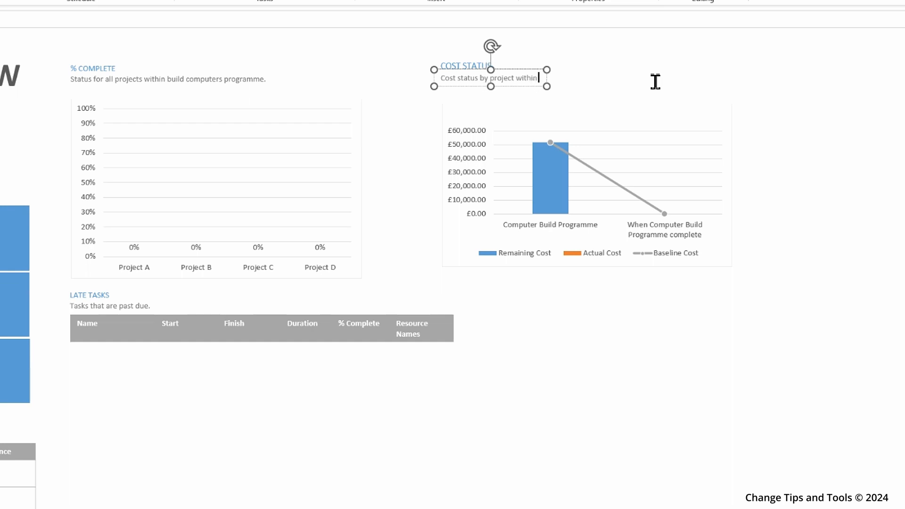
text( build)
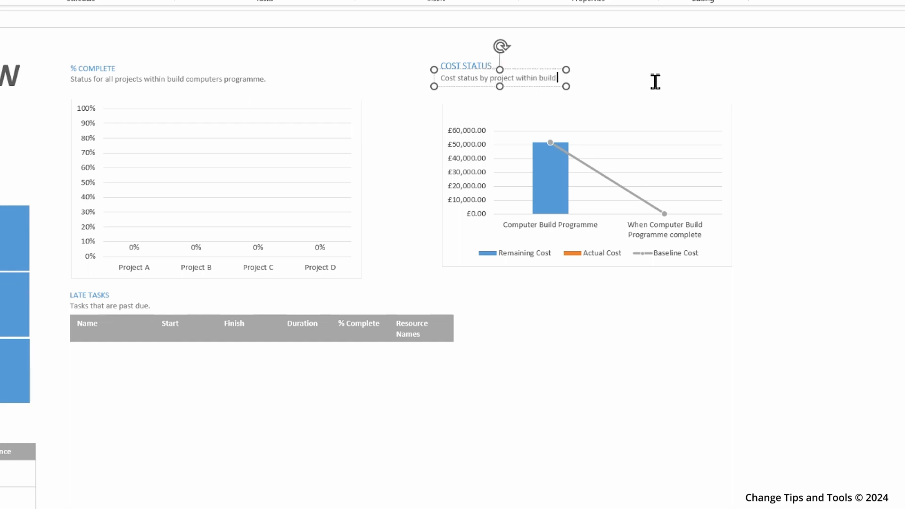
text( computers)
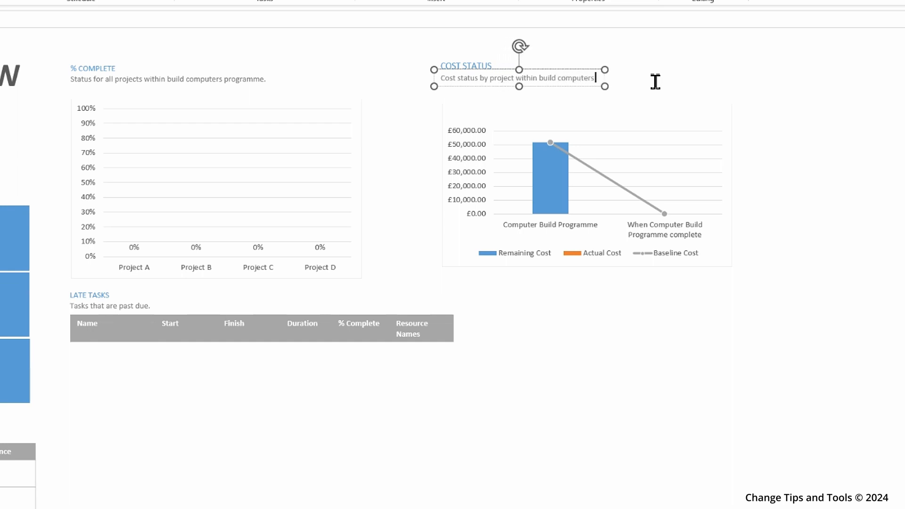
text( programme.)
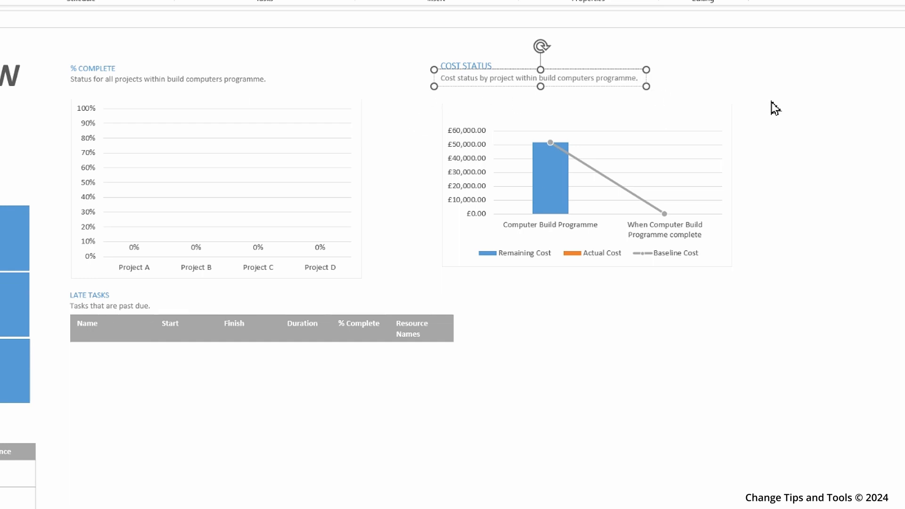
click(784, 135)
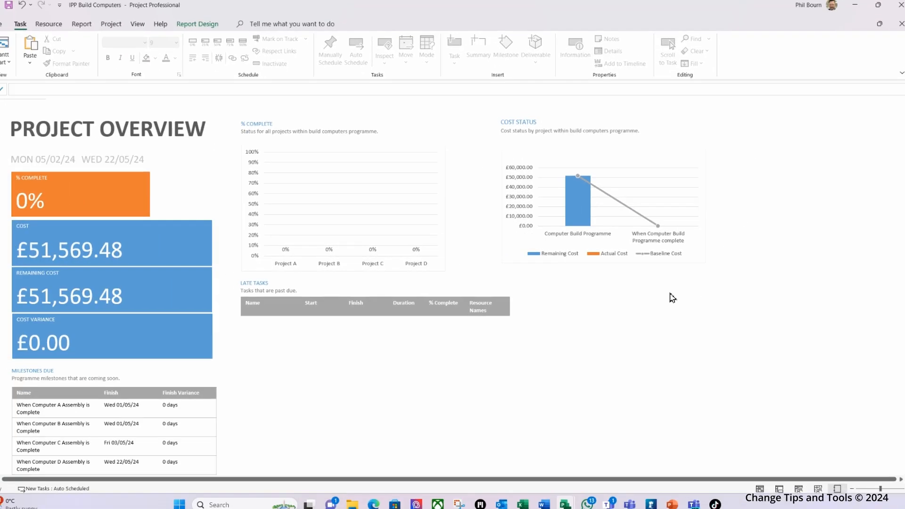
- Group the Cost Status chart By Project Name and filter it to IPP Active Tasks
click(602, 247)
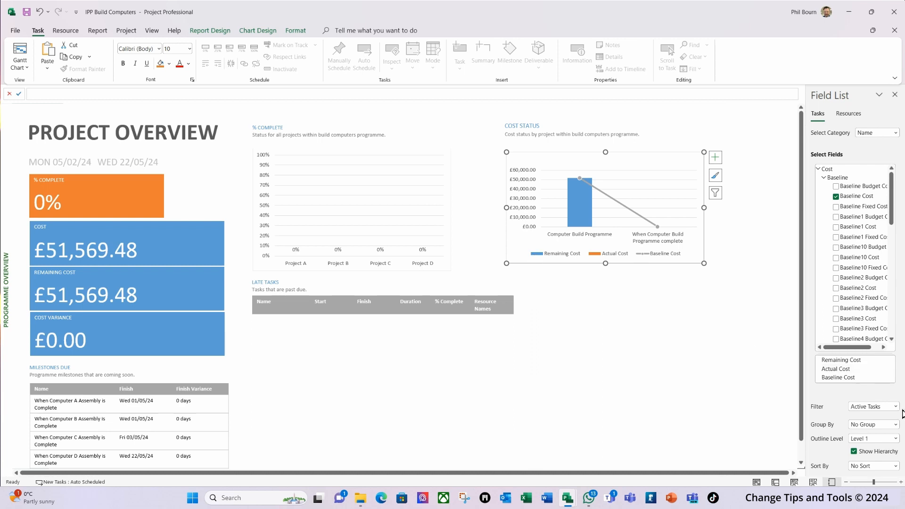
click(897, 425)
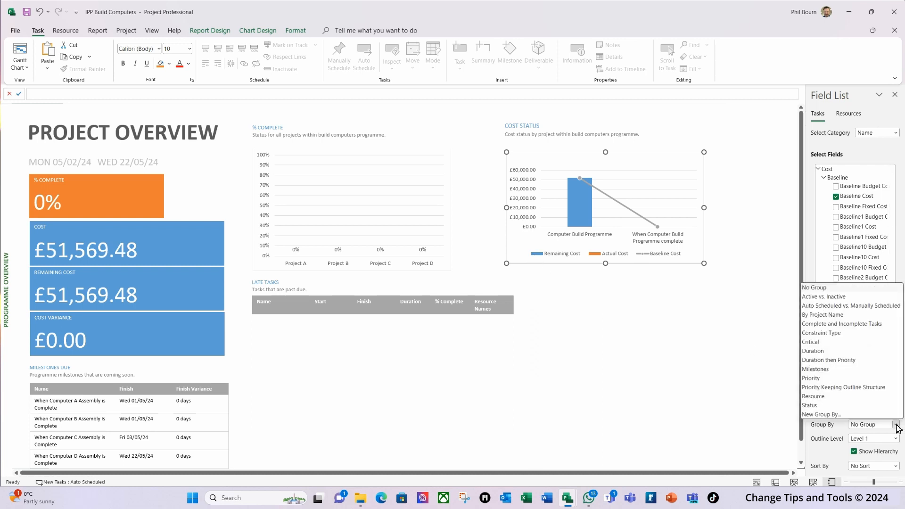
click(836, 316)
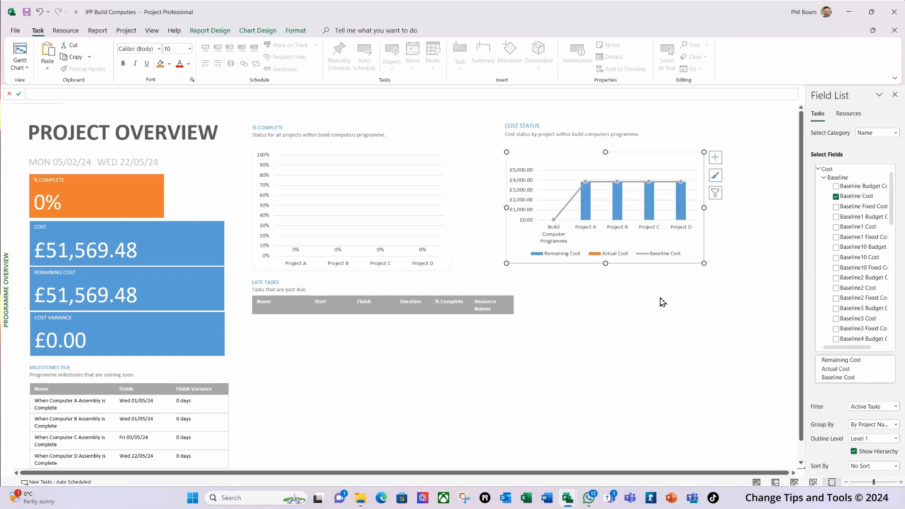
click(896, 408)
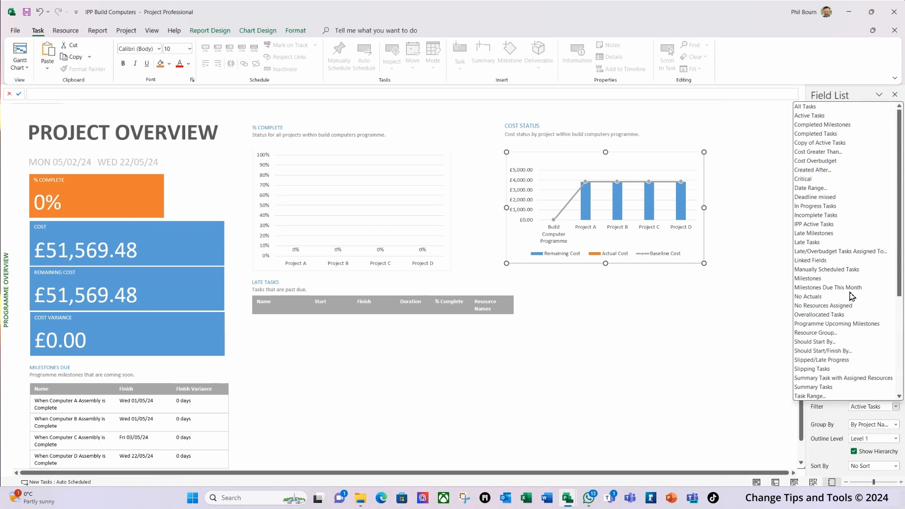
click(817, 225)
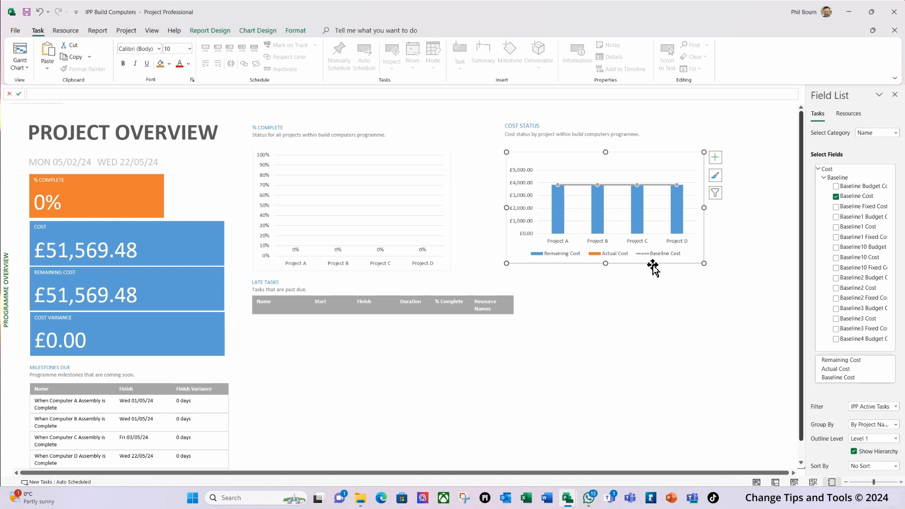
- Add centred data labels to the Remaining Cost bars in the Cost Status chart
click(560, 222)
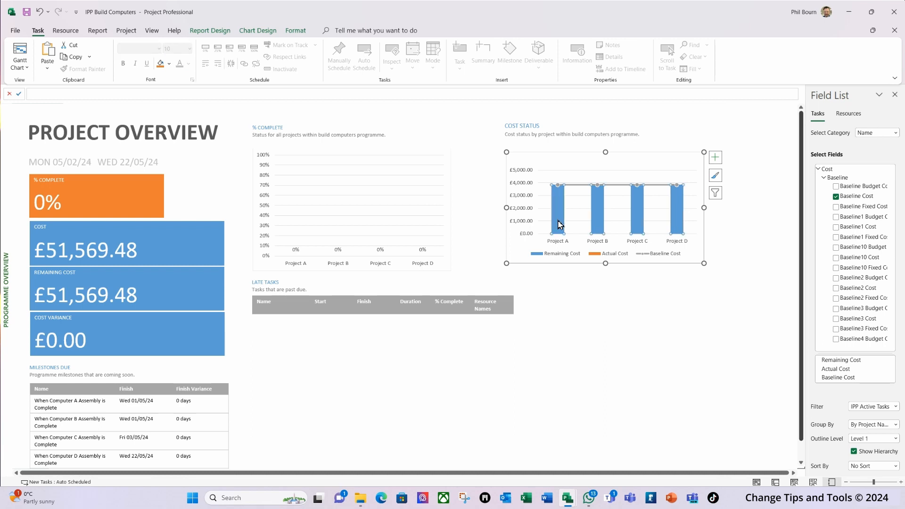
right_click(560, 224)
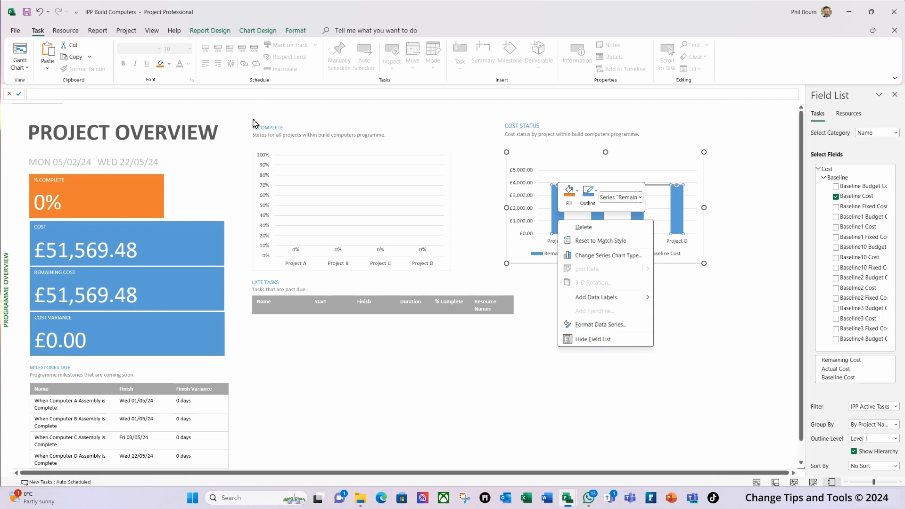
click(254, 32)
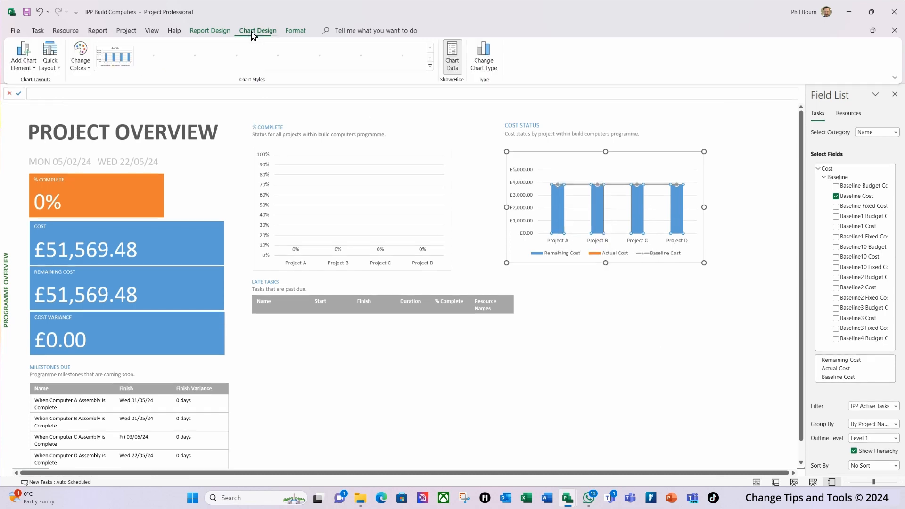
click(35, 71)
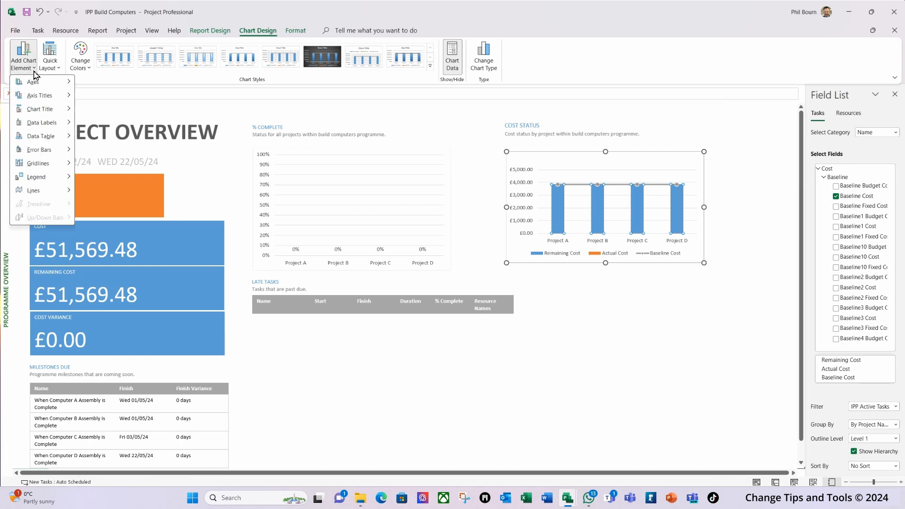
mouse_move(41, 122)
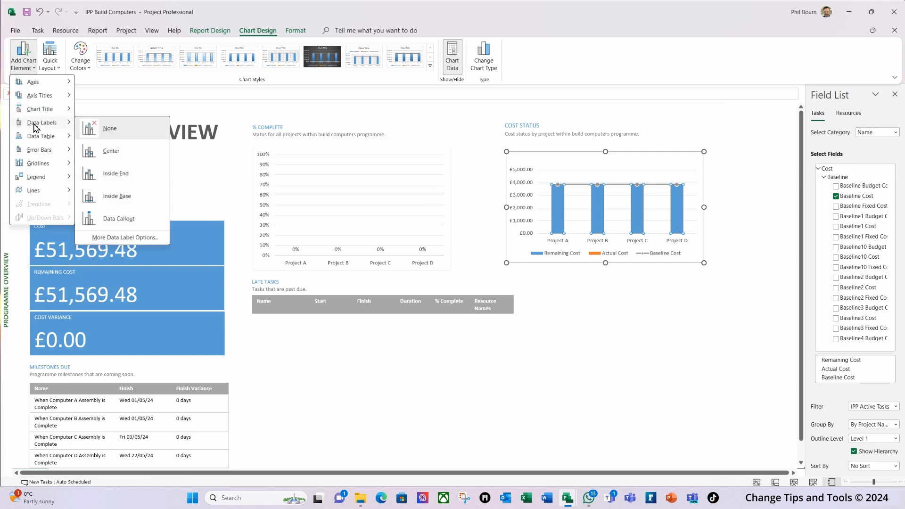
click(104, 156)
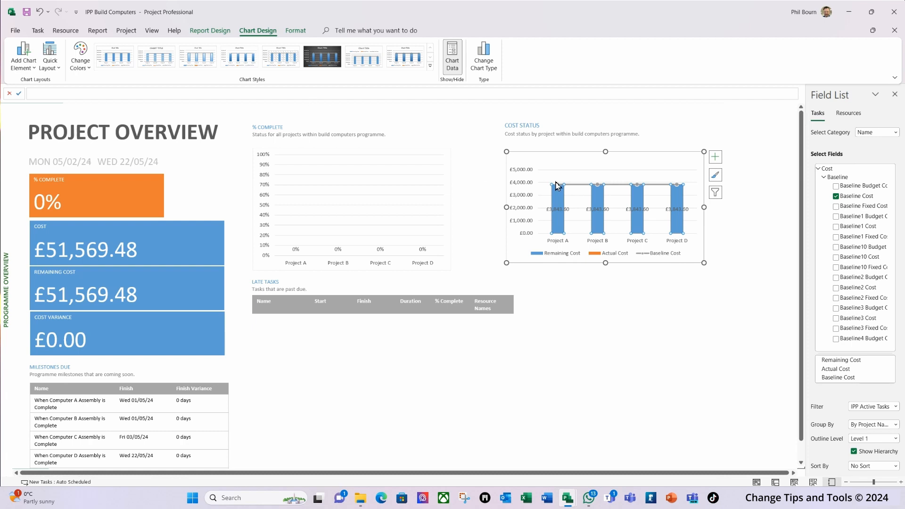
- Add centred data labels to the Actual Cost series in the Cost Status chart
click(557, 202)
right_click(559, 201)
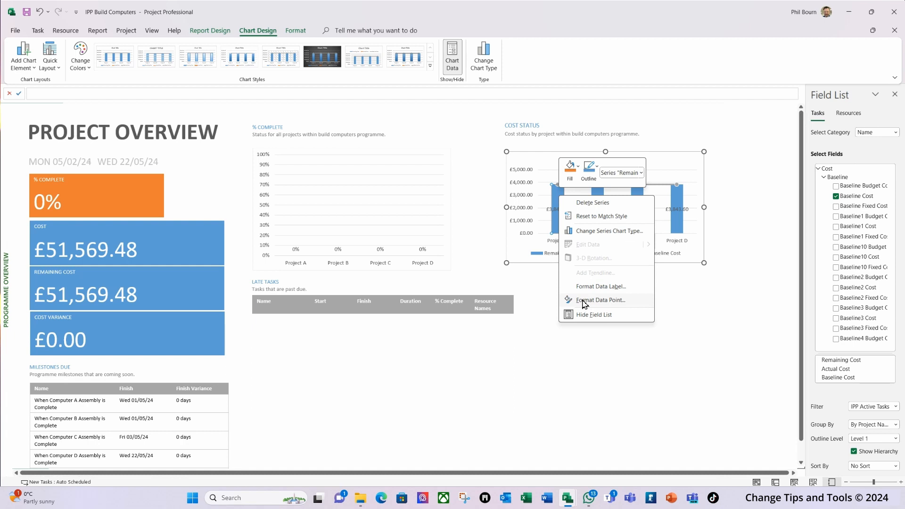
click(642, 173)
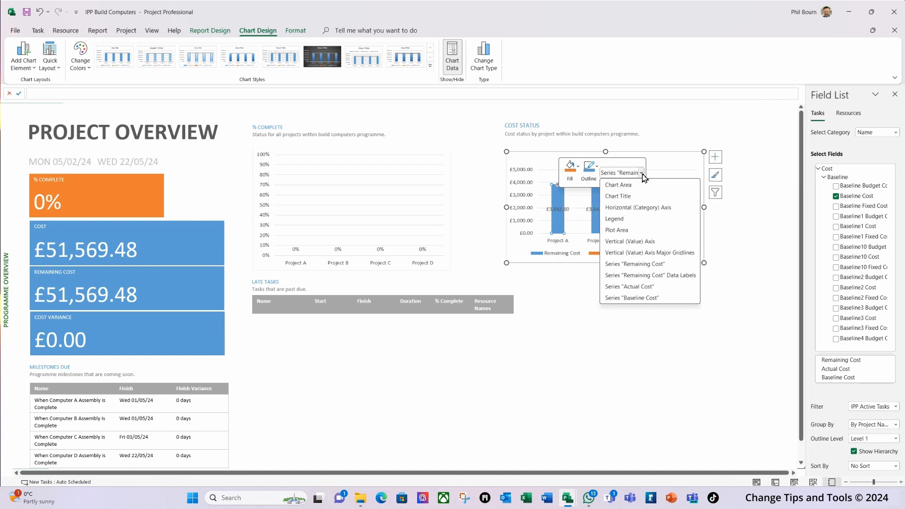
click(650, 288)
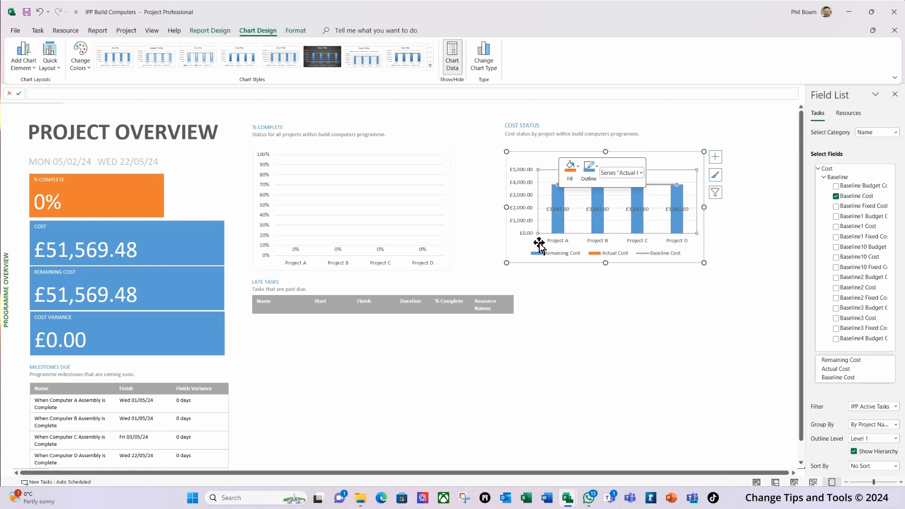
click(34, 70)
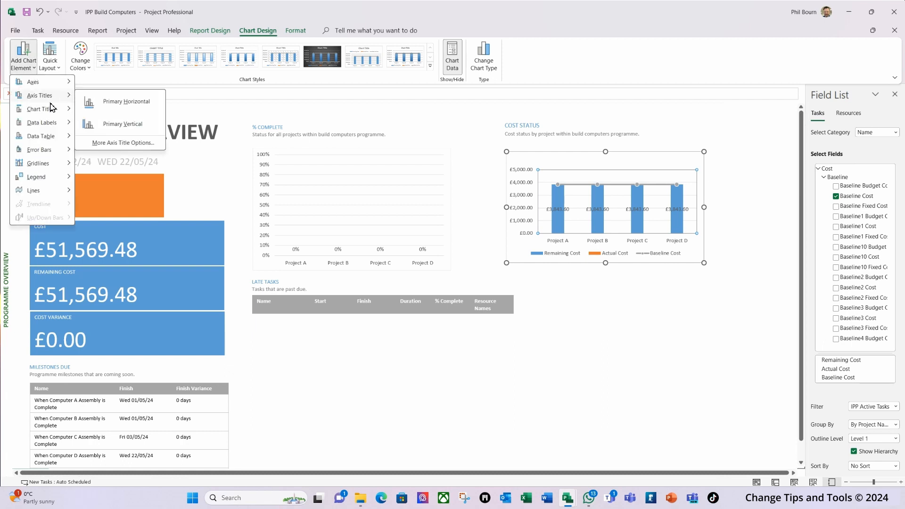
mouse_move(42, 125)
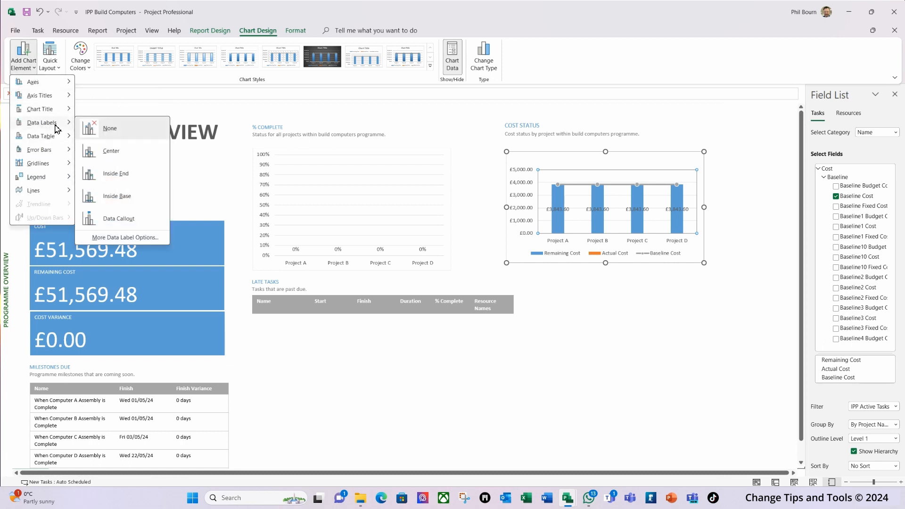
click(108, 151)
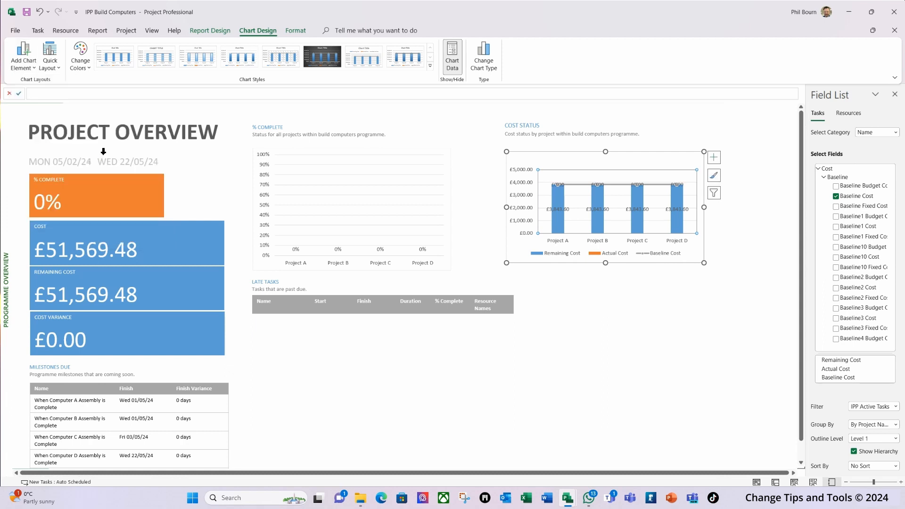
- Add data labels to the Baseline Cost line in the Cost Status chart and position them above the line
click(560, 201)
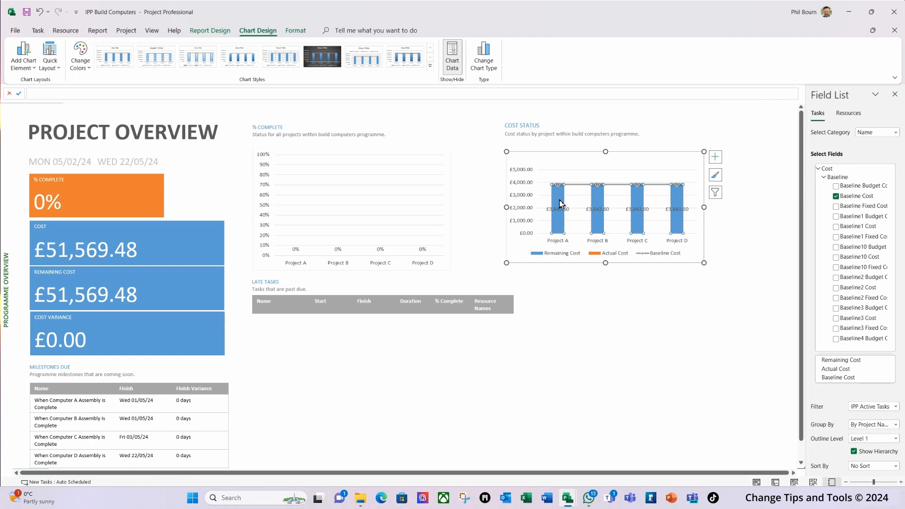
click(580, 186)
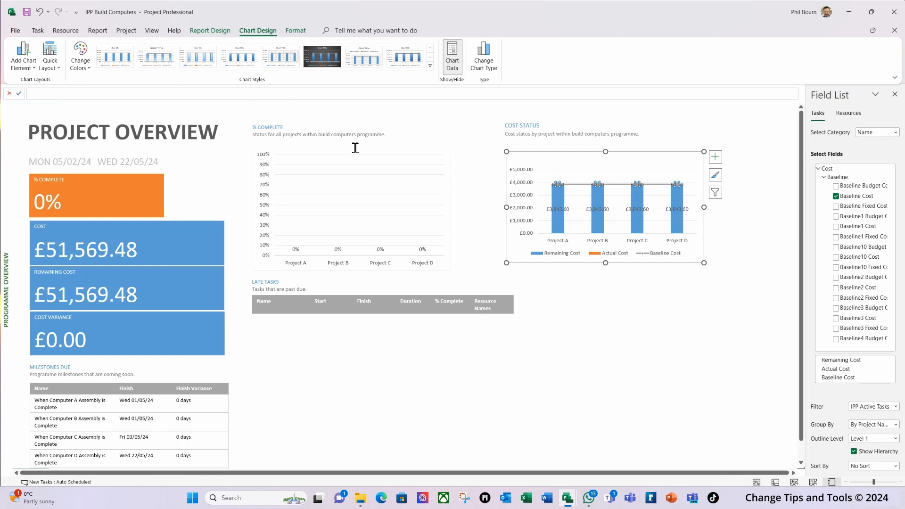
click(33, 70)
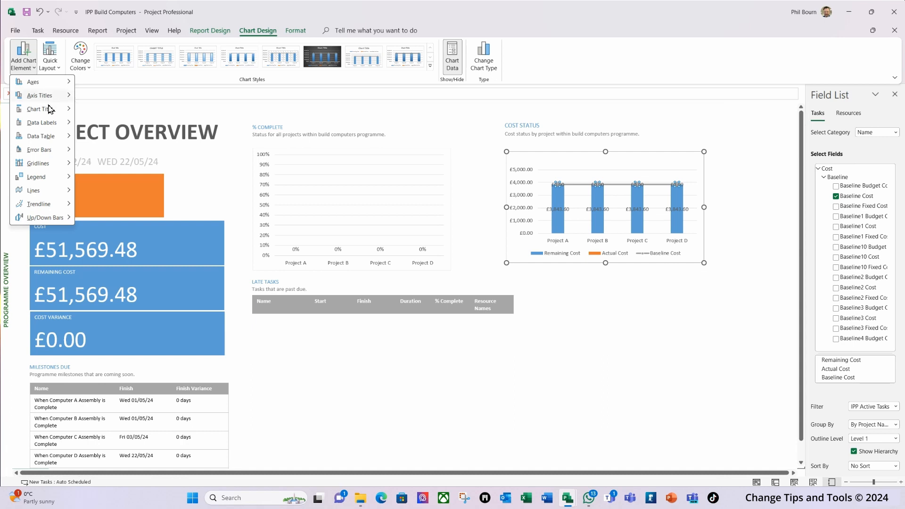
mouse_move(51, 127)
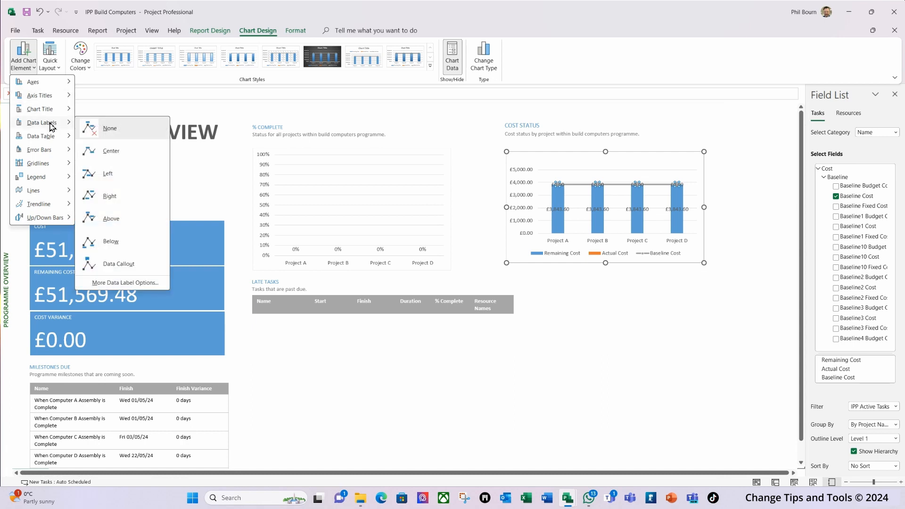
click(113, 152)
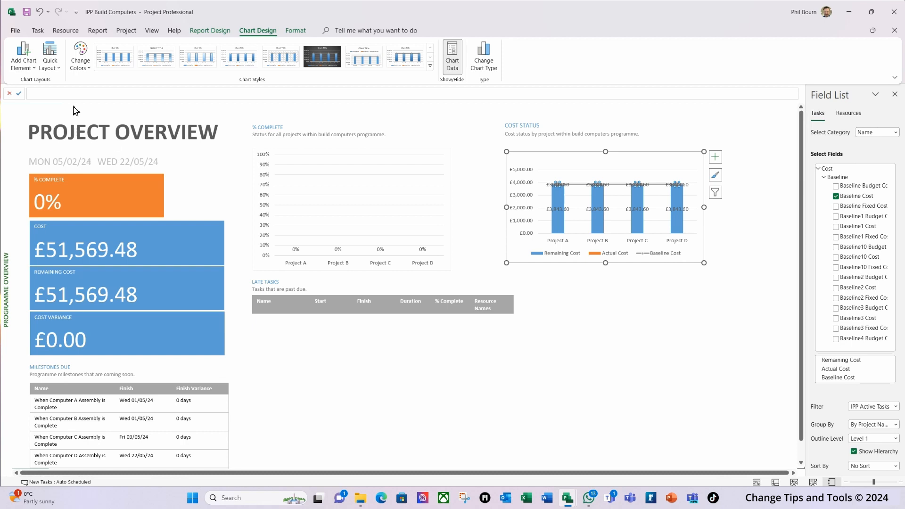
click(33, 70)
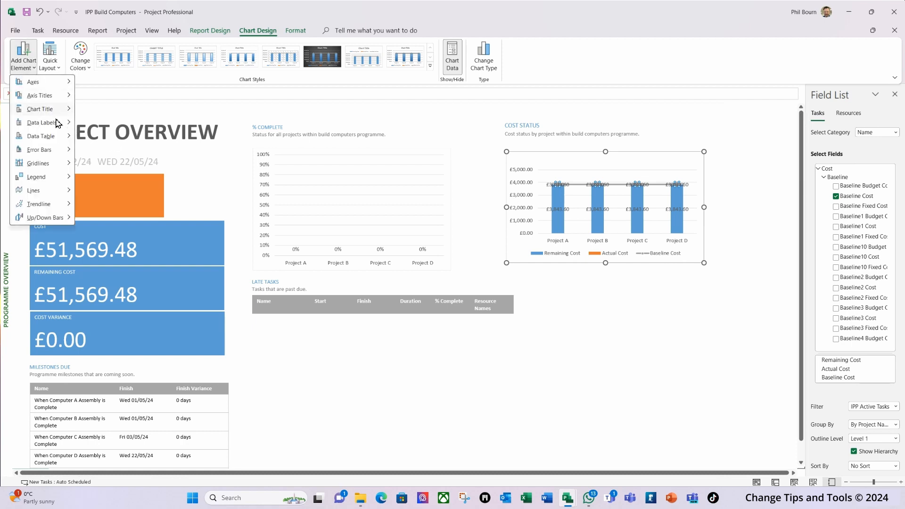
mouse_move(48, 126)
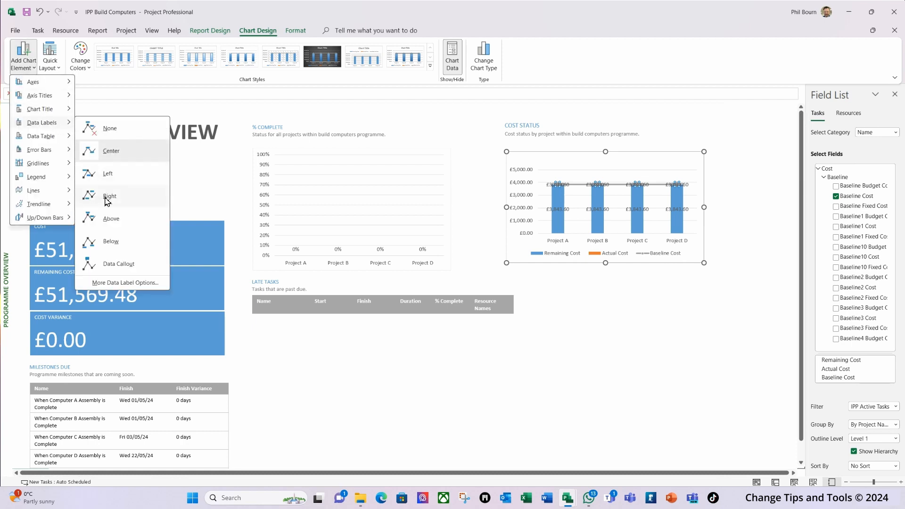
click(112, 218)
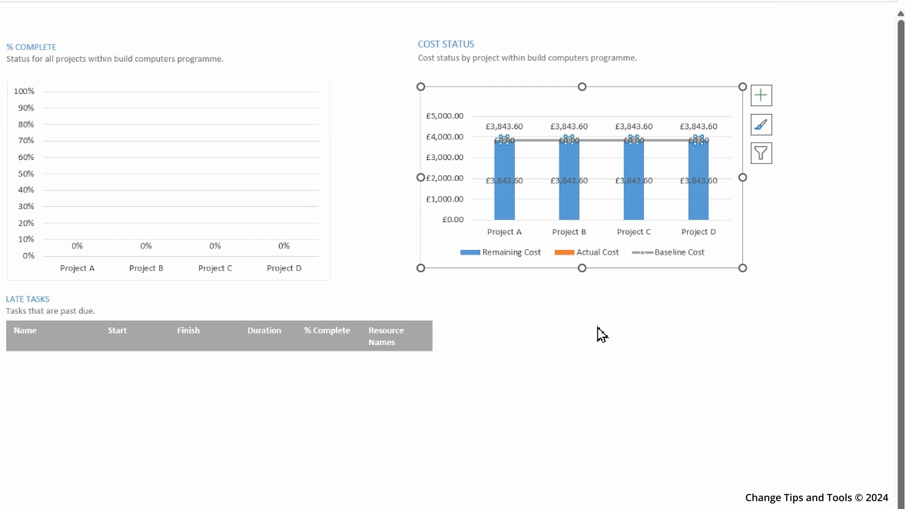
click(661, 327)
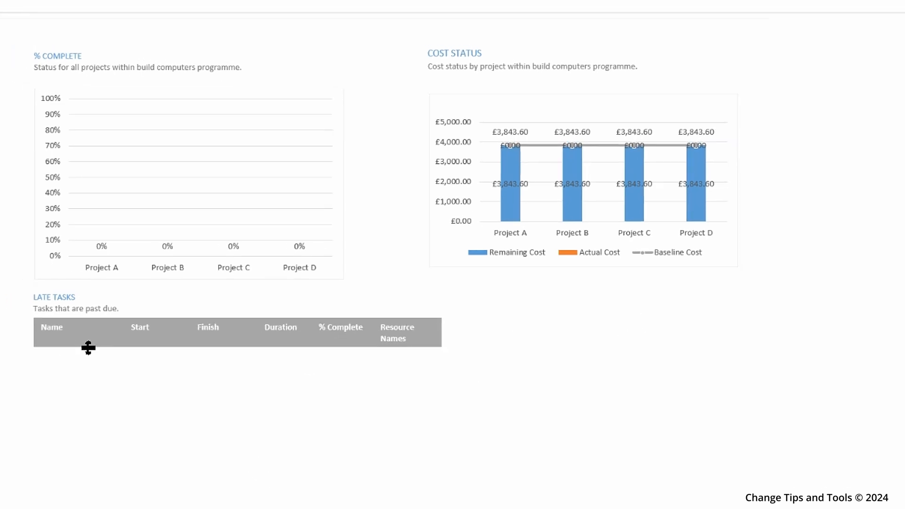
- Move the Late Tasks heading and table into the empty area below and to the right of the Cost Status chart
click(88, 346)
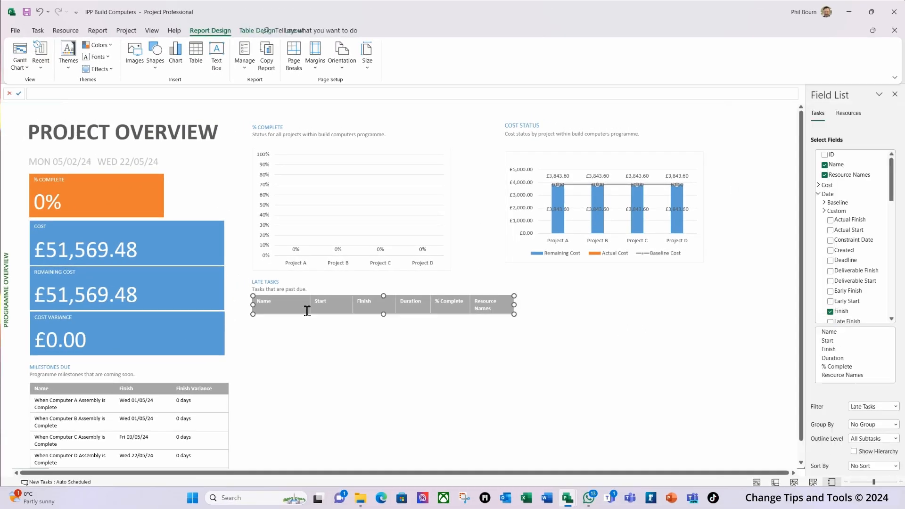
click(272, 289)
drag(311, 309, 689, 364)
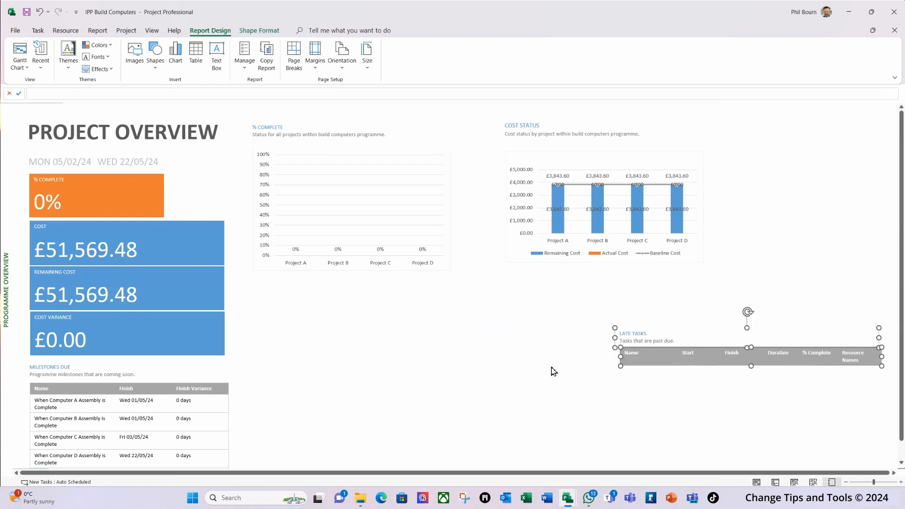
click(488, 118)
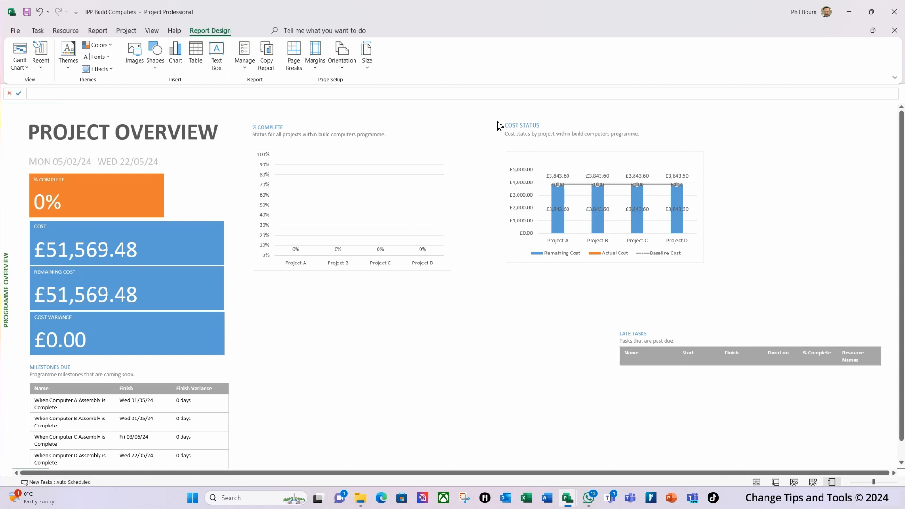
- Move the Cost Status heading, description and chart directly below the % Complete chart
click(512, 126)
drag(473, 108, 774, 309)
drag(555, 266, 303, 428)
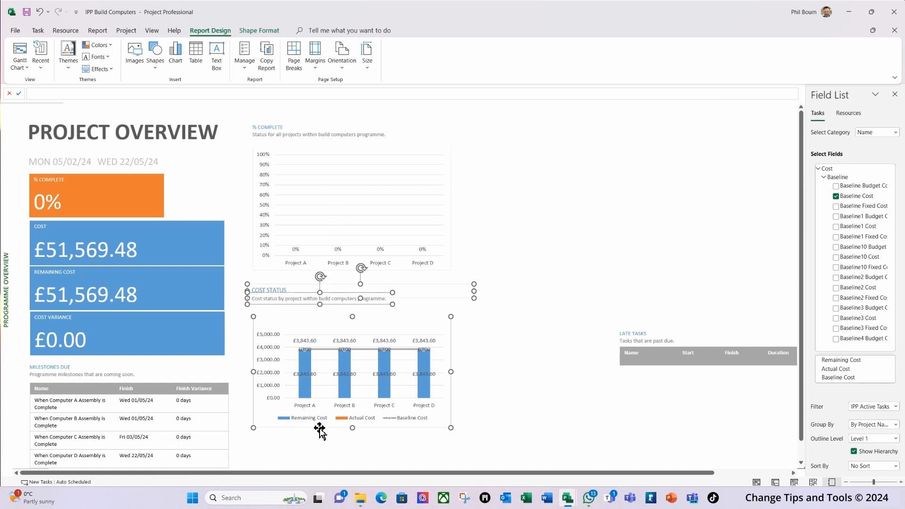
drag(320, 428, 319, 419)
click(547, 319)
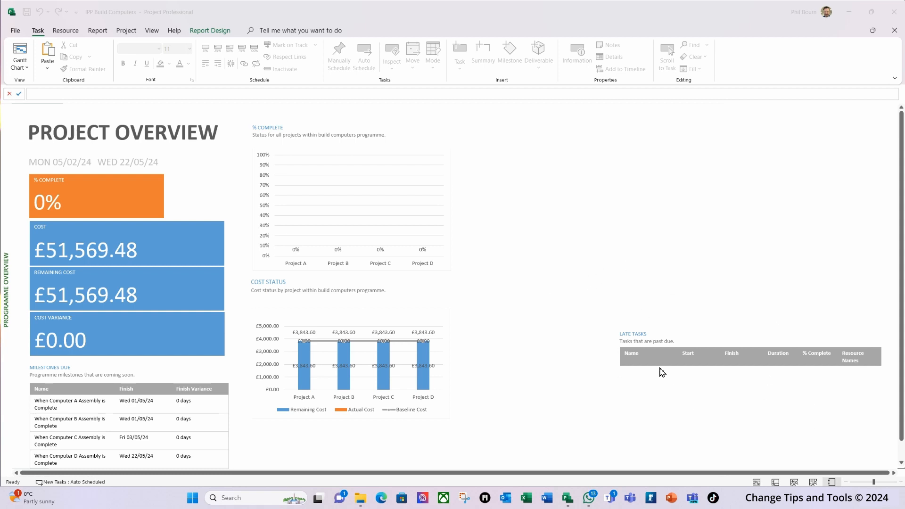
- Move the Late Tasks heading and table below the Cost Status chart
click(847, 482)
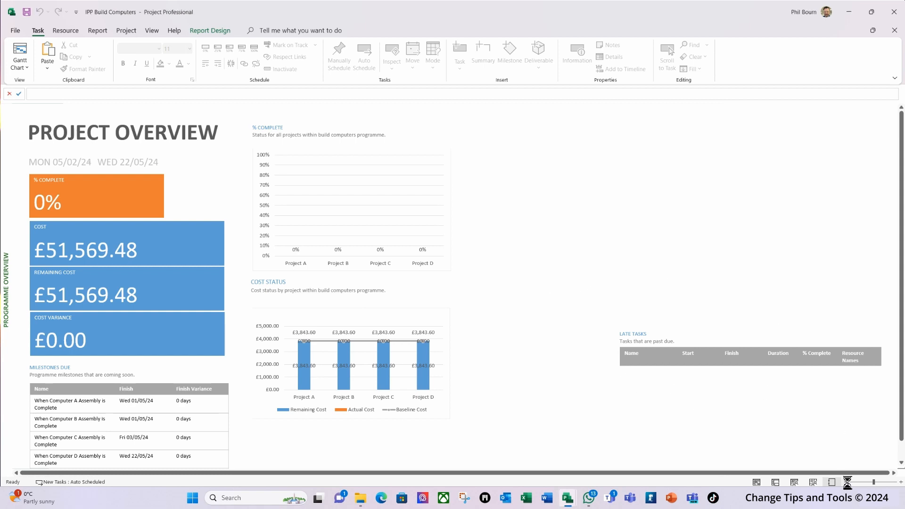
click(847, 482)
click(847, 483)
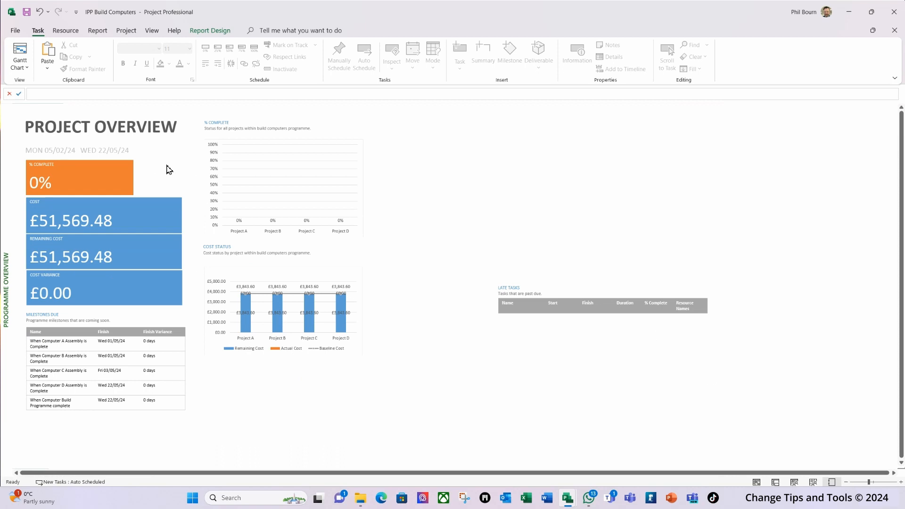
drag(473, 258, 774, 360)
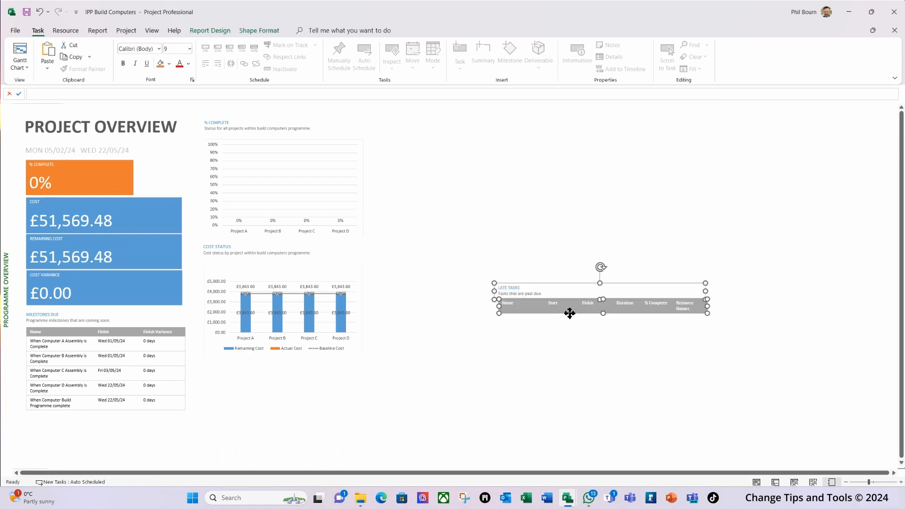
drag(570, 314, 282, 416)
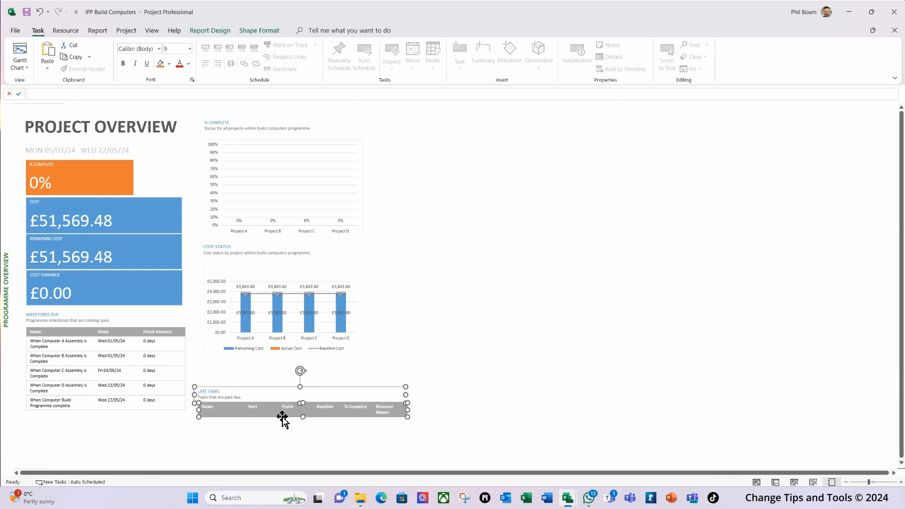
click(461, 293)
- Shift the Cost Status chart down to just above Late Tasks, and move its heading and description down to sit above it
click(321, 170)
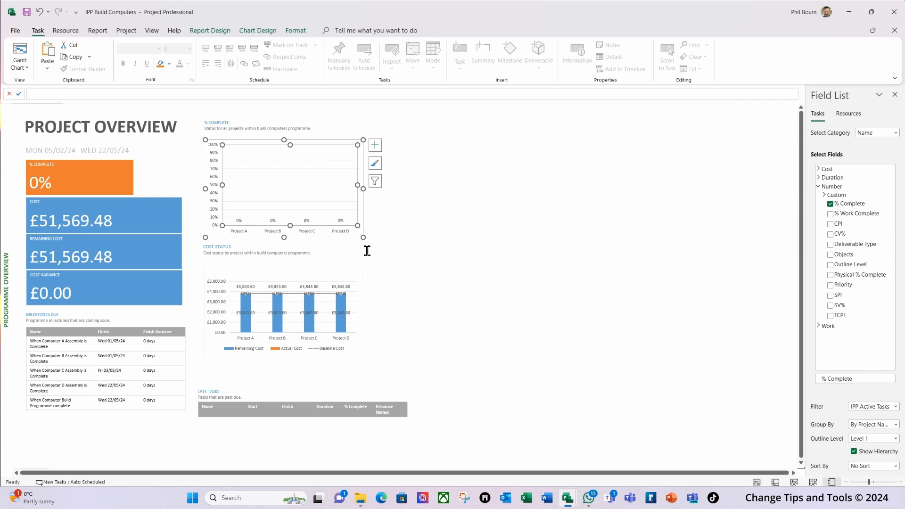
click(233, 329)
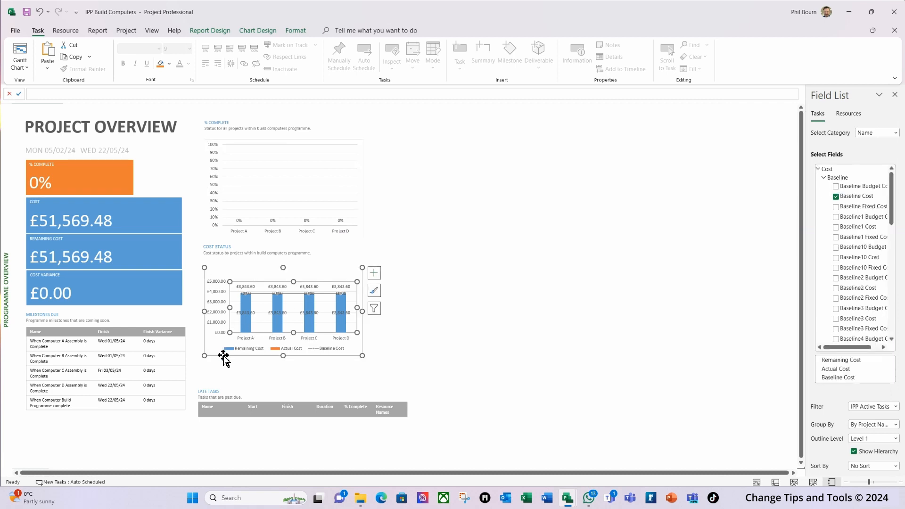
drag(223, 357, 220, 381)
click(232, 253)
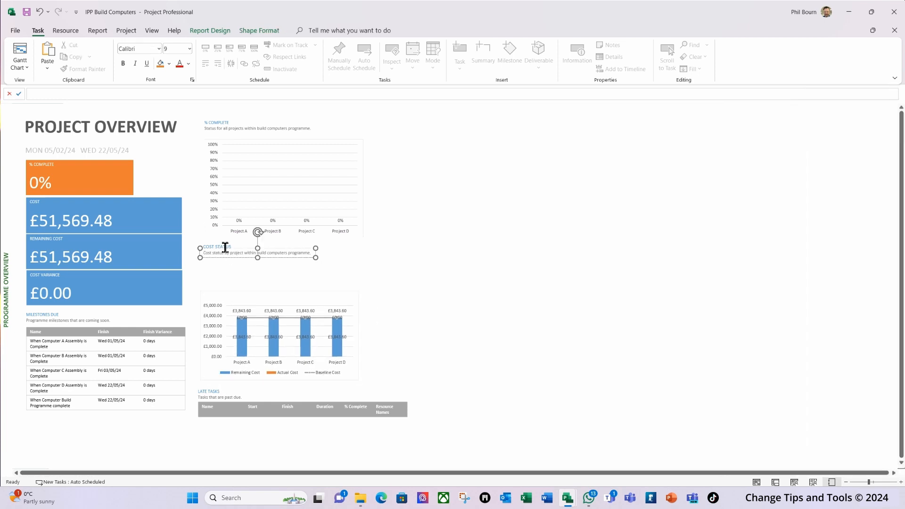
click(194, 241)
drag(191, 235, 355, 279)
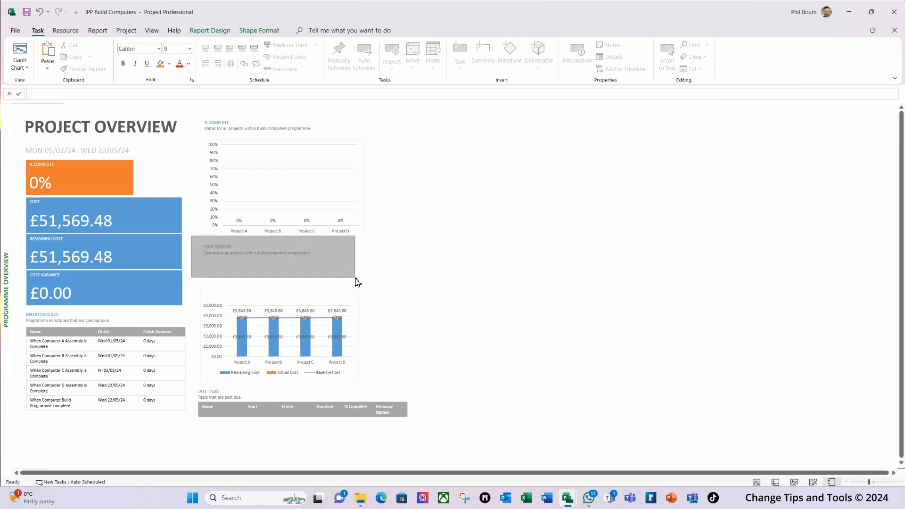
drag(230, 259, 229, 290)
click(220, 250)
drag(220, 250, 220, 280)
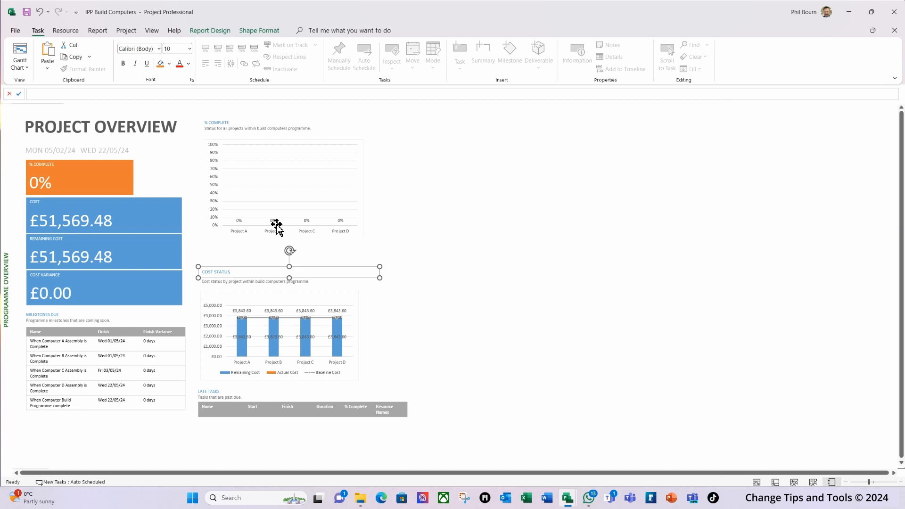
- Enlarge the % Complete chart so that it fills the space above the Cost Status heading and extends further right
click(318, 196)
drag(364, 240, 437, 267)
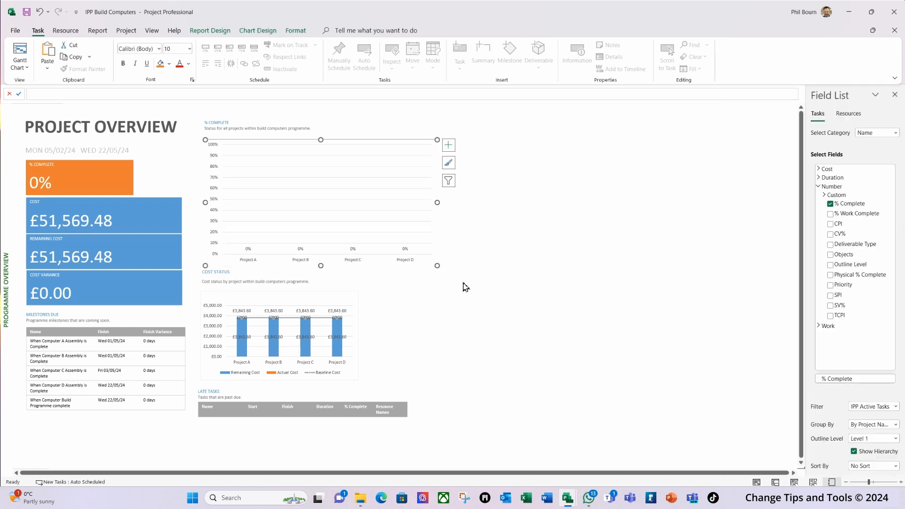
click(487, 260)
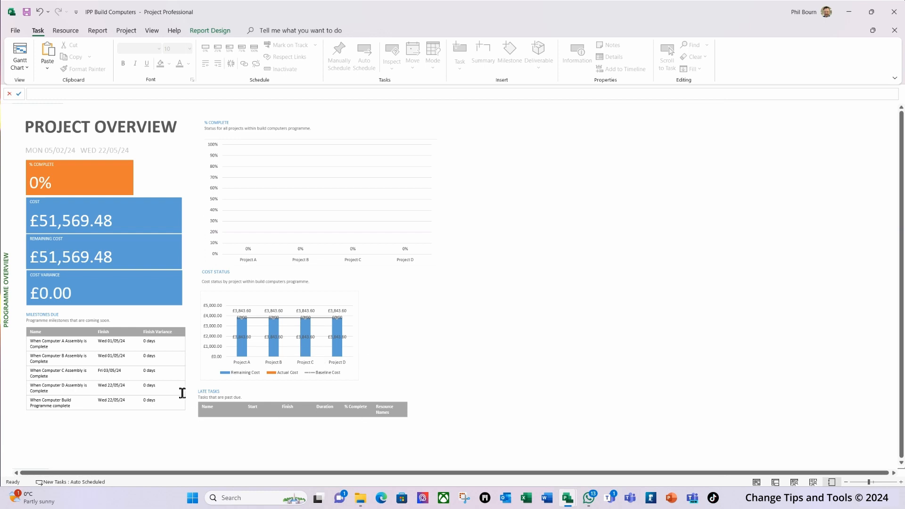
- Move the Late Tasks heading and table together further down, leaving a gap below the Cost Status chart
click(218, 415)
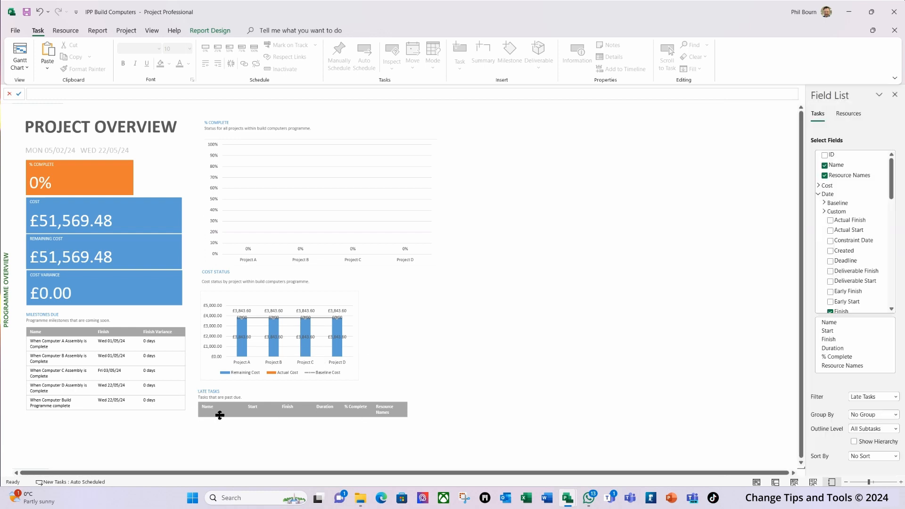
click(673, 388)
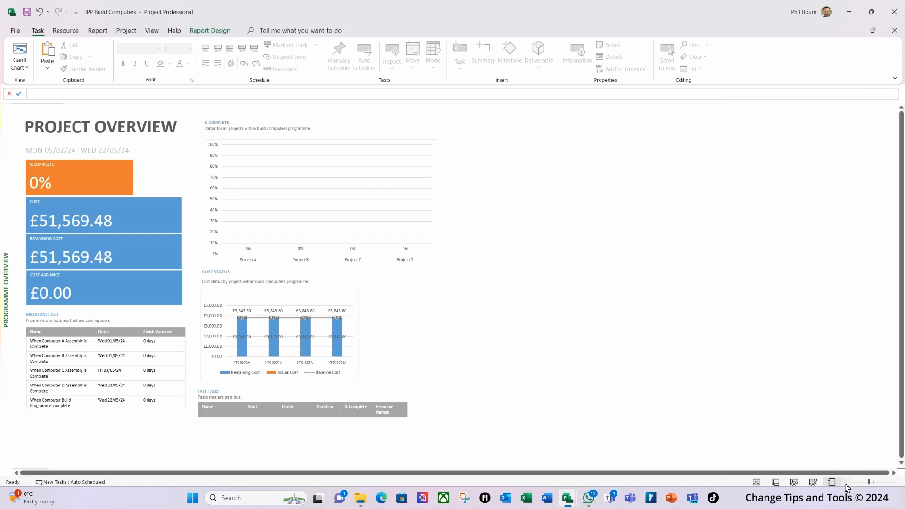
click(846, 482)
click(846, 482)
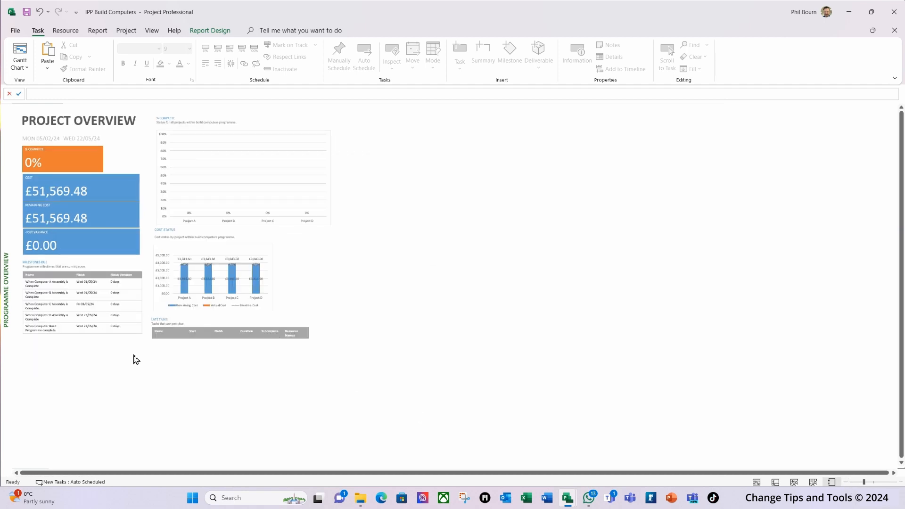
drag(133, 355, 310, 314)
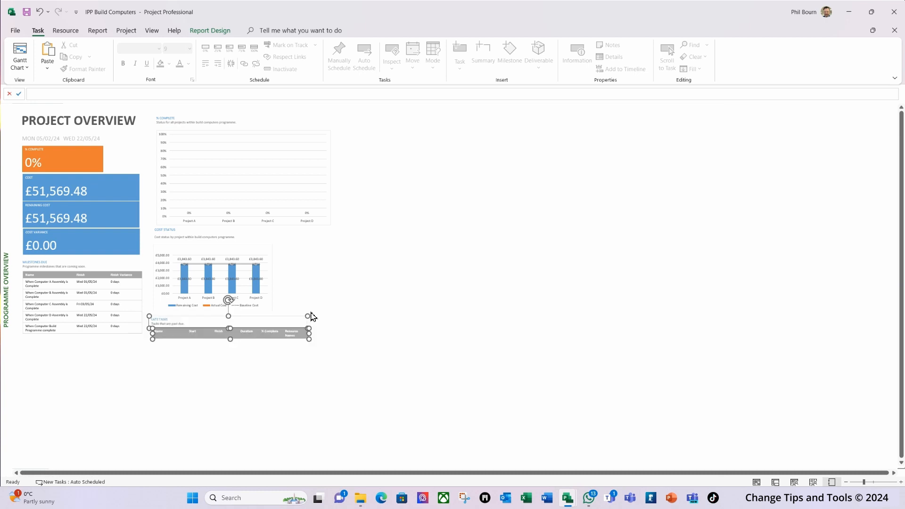
drag(192, 335, 191, 367)
- Enlarge the Cost Status chart downwards and to the right so it nearly matches the % Complete chart's width
click(259, 308)
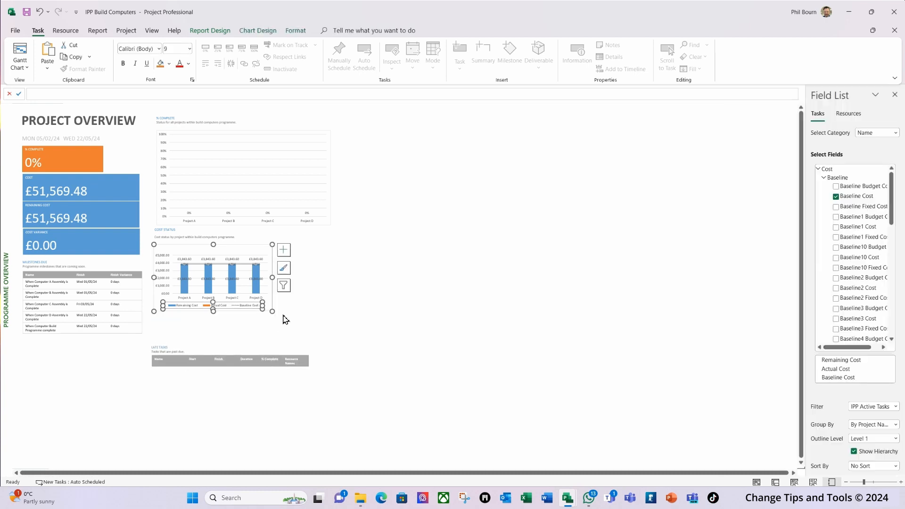
drag(272, 311, 332, 344)
click(306, 401)
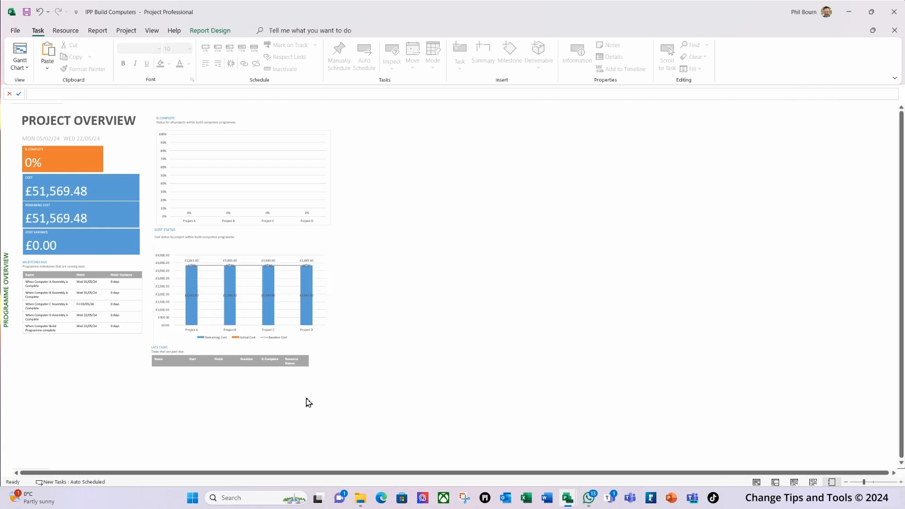
- Move the Late Tasks table and its heading slightly lower to leave more space beneath the enlarged Cost Status chart
click(160, 363)
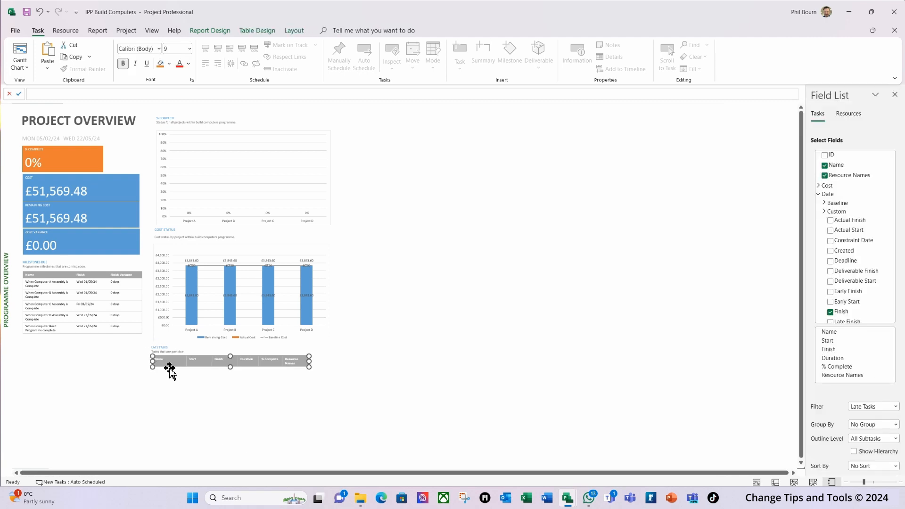
mouse_move(170, 371)
mouse_down()
mouse_move(170, 383)
mouse_move(156, 361)
mouse_move(154, 370)
mouse_up()
click(164, 356)
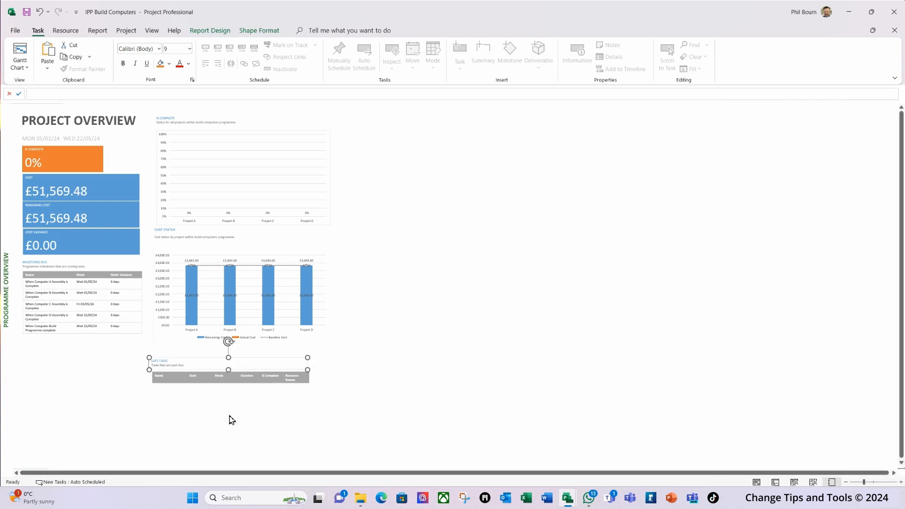
click(218, 387)
click(221, 376)
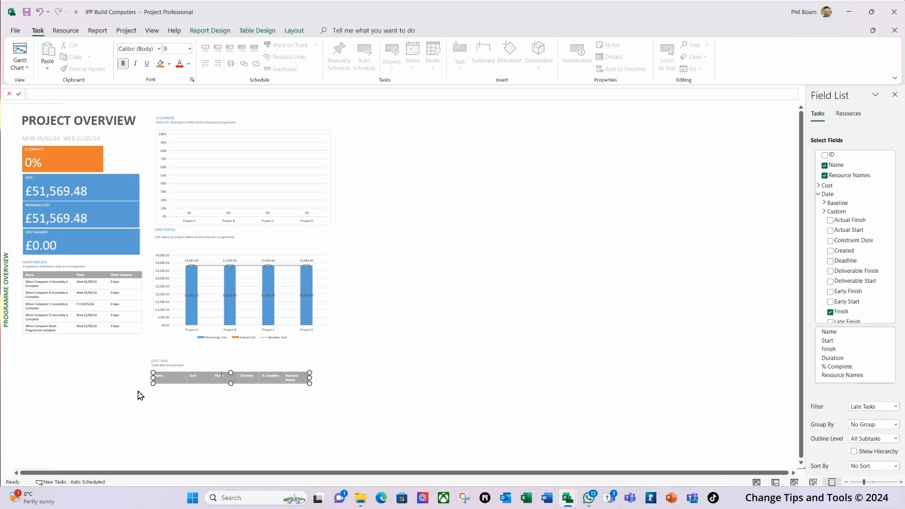
click(901, 483)
click(902, 483)
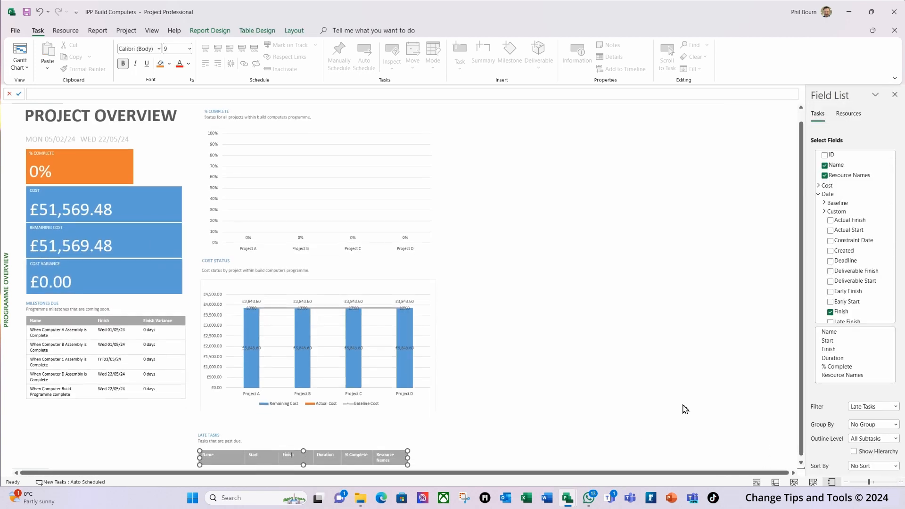
- Add the custom Project Name (Text1) field to the Late Tasks table
click(846, 482)
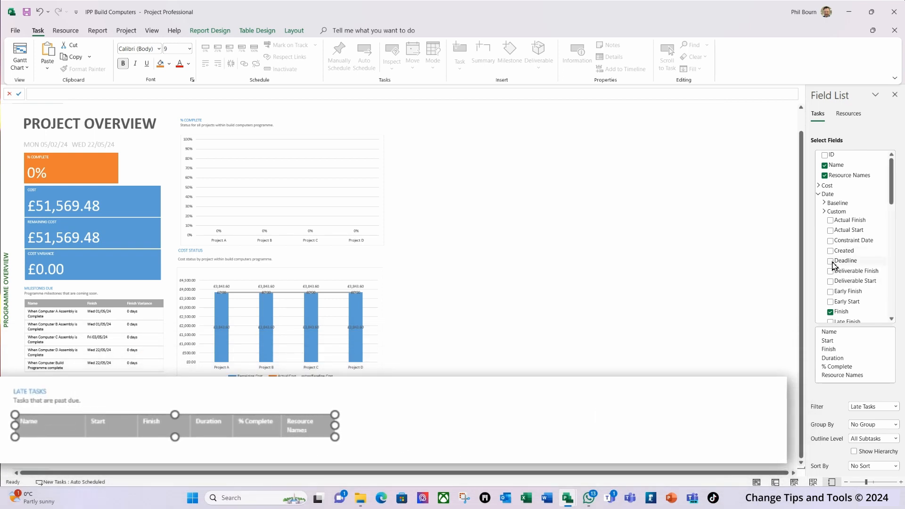
scroll(849, 269, down, 1)
scroll(858, 276, down, 6)
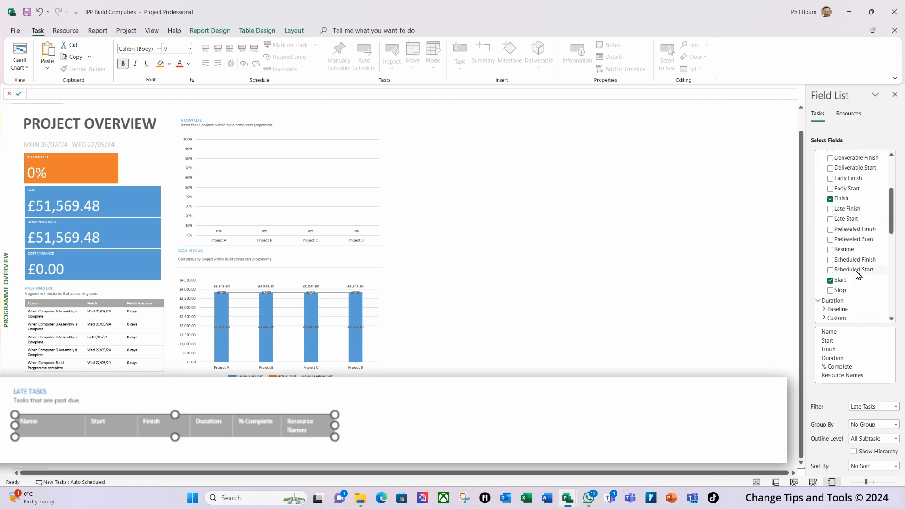
scroll(857, 276, down, 8)
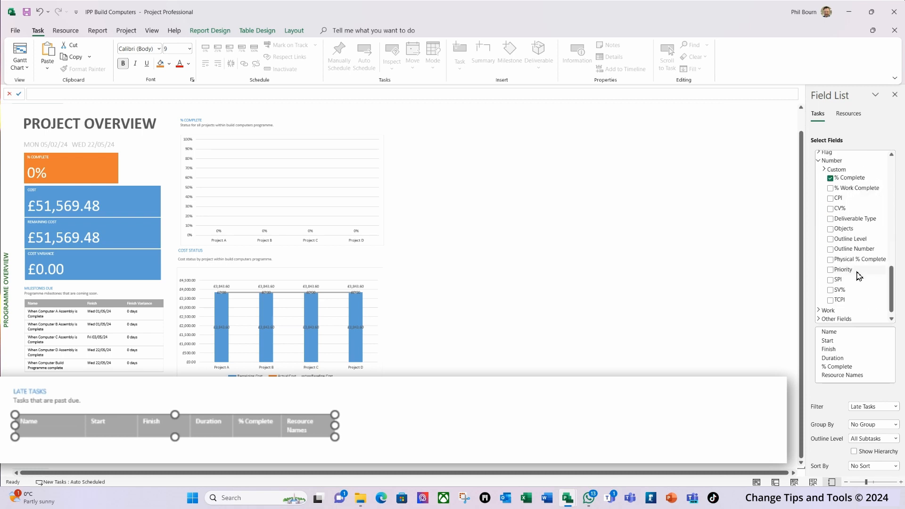
click(820, 319)
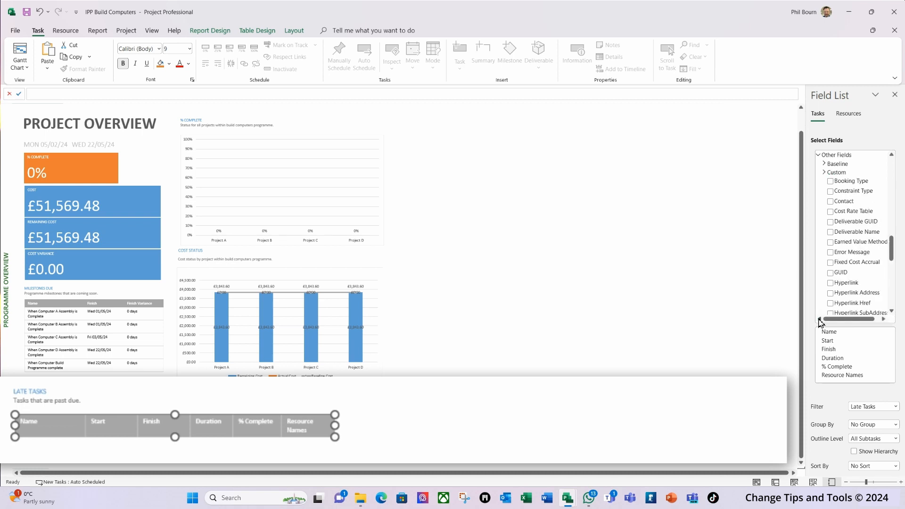
click(825, 174)
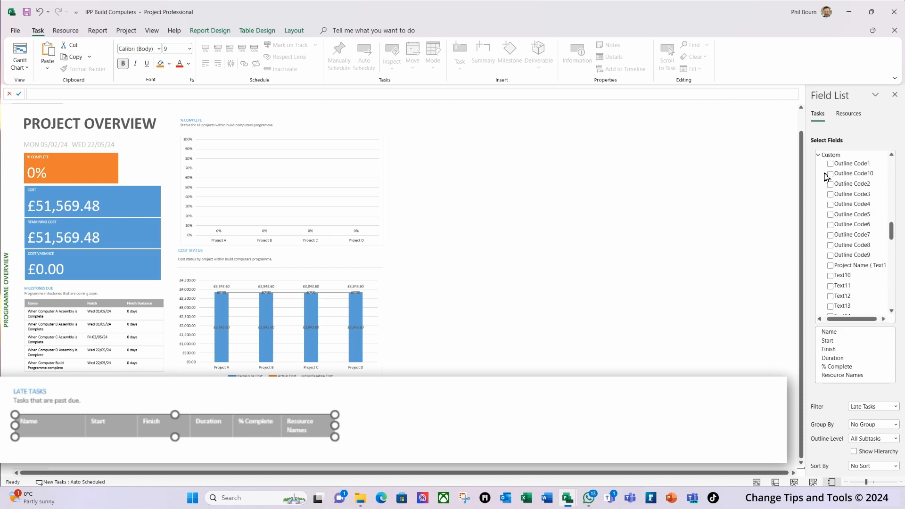
click(831, 266)
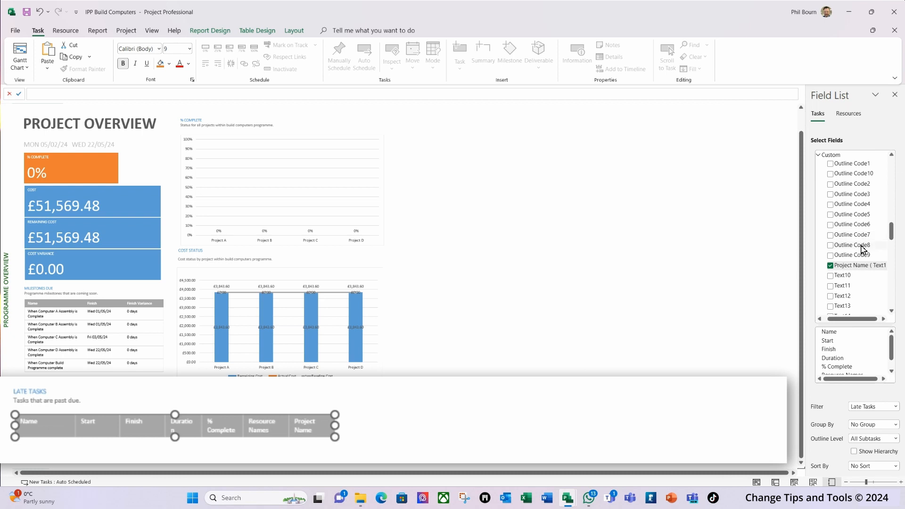
- Collapse the custom field group and remove the % Complete field from the Late Tasks table
scroll(863, 249, up, 3)
scroll(852, 242, down, 6)
scroll(840, 233, up, 2)
scroll(837, 230, up, 2)
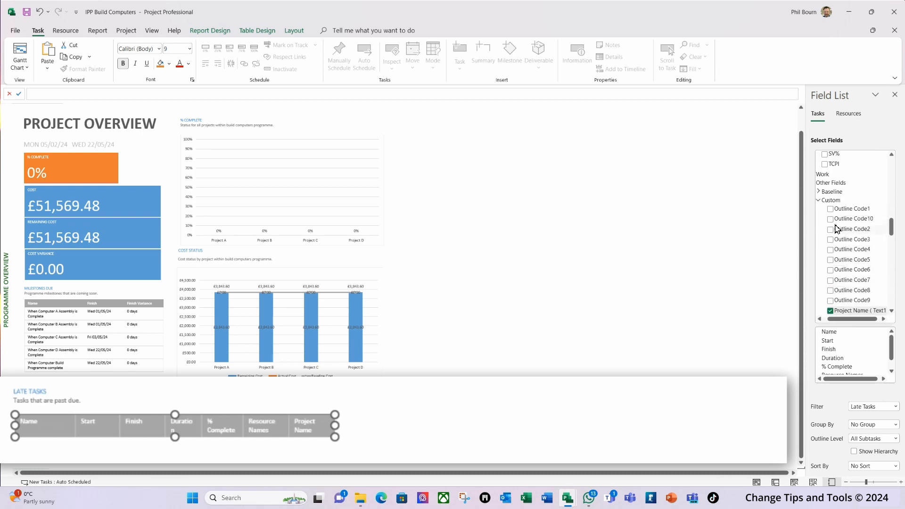
click(818, 201)
scroll(838, 216, up, 2)
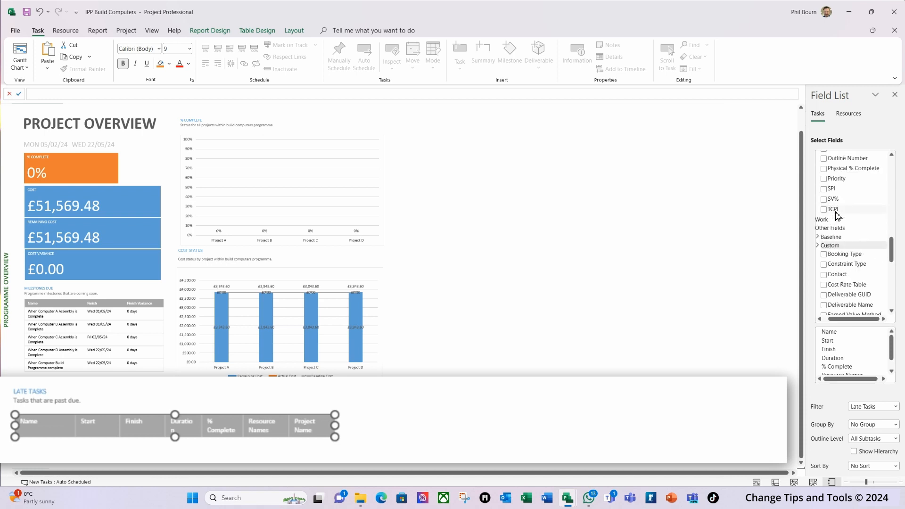
scroll(838, 216, up, 3)
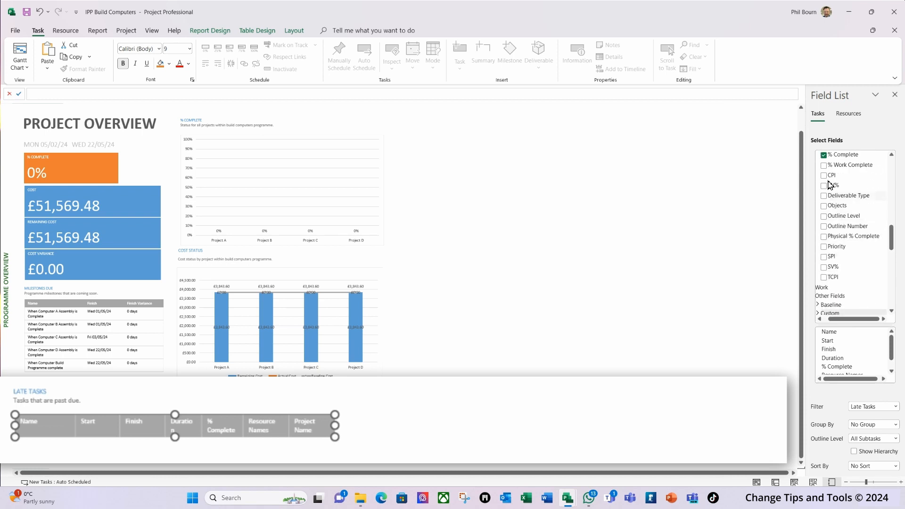
click(825, 156)
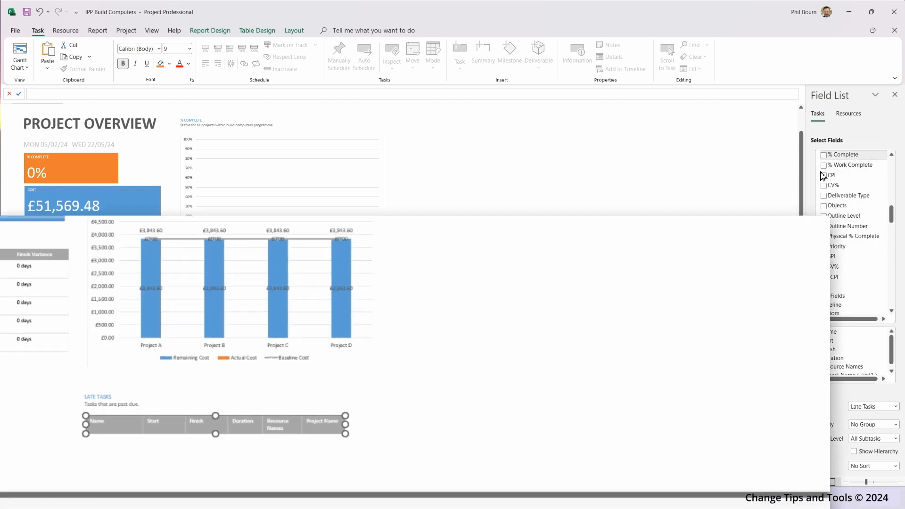
- Remove the Duration and Start fields from the Late Tasks table
click(901, 483)
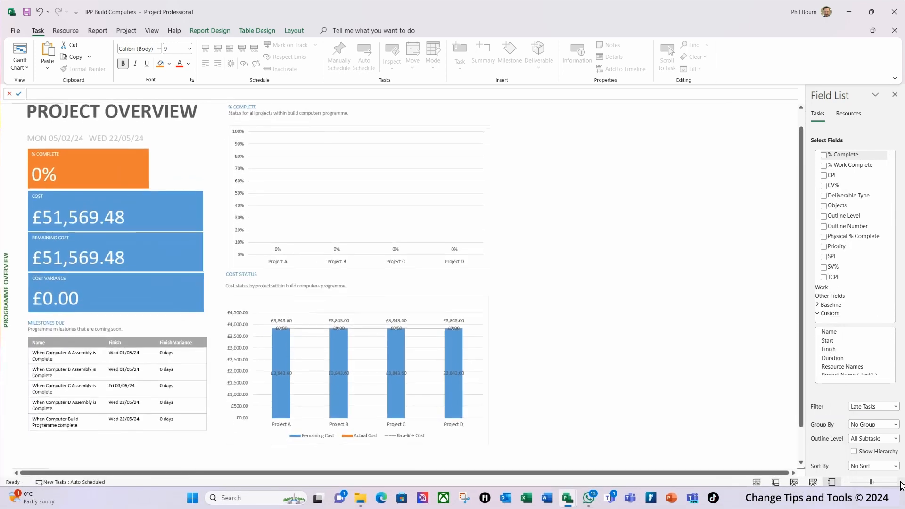
scroll(686, 338, down, 2)
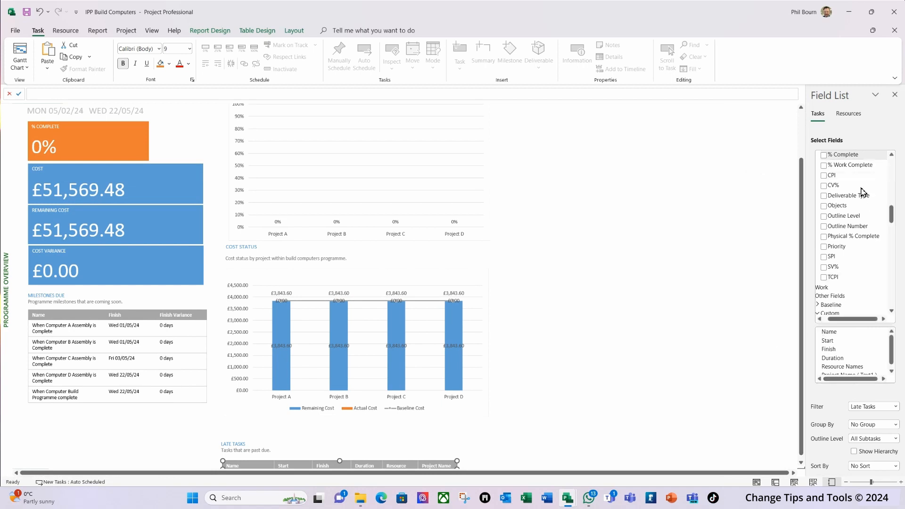
scroll(857, 215, up, 5)
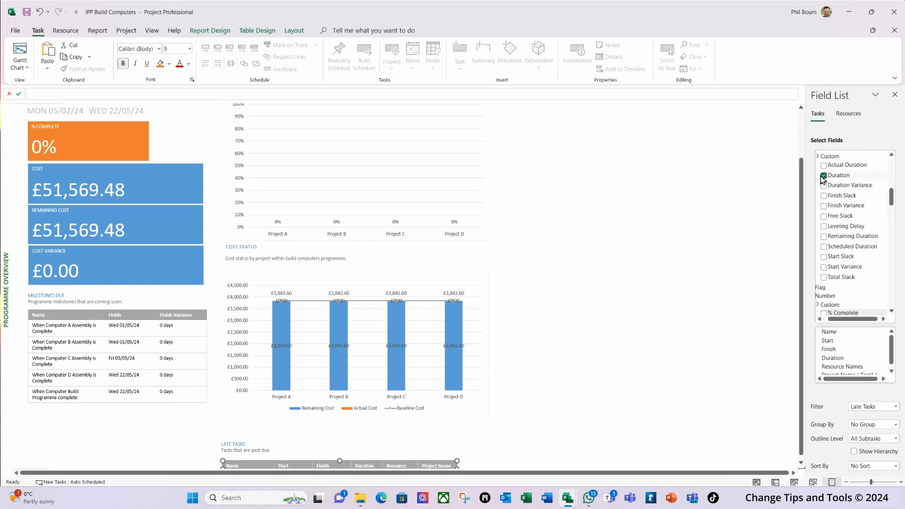
click(825, 176)
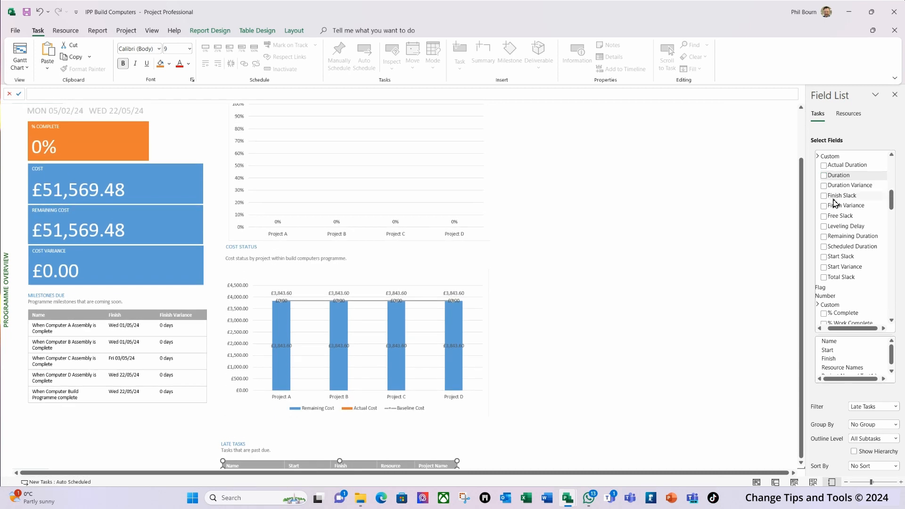
scroll(858, 218, up, 2)
click(824, 188)
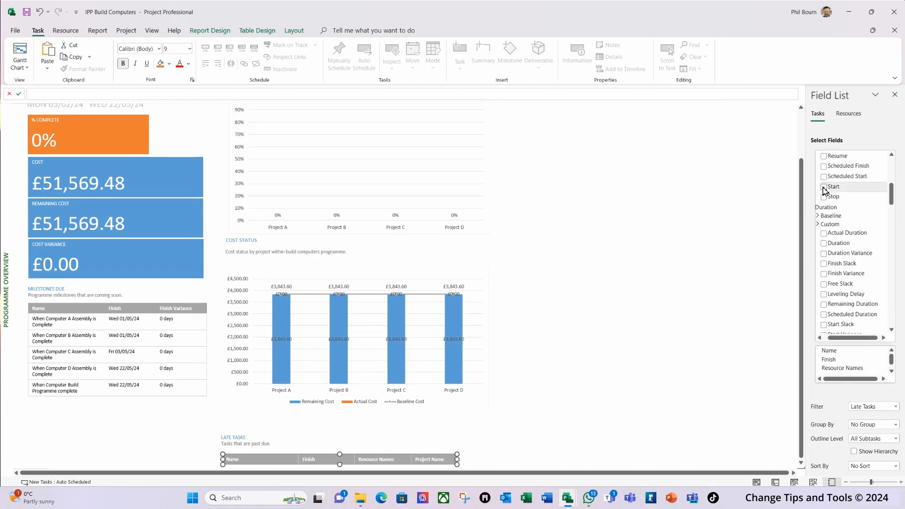
- Remove the Finish, Resource Names and Name fields from the Late Tasks table, leaving only Project Name
scroll(845, 213, up, 4)
click(824, 219)
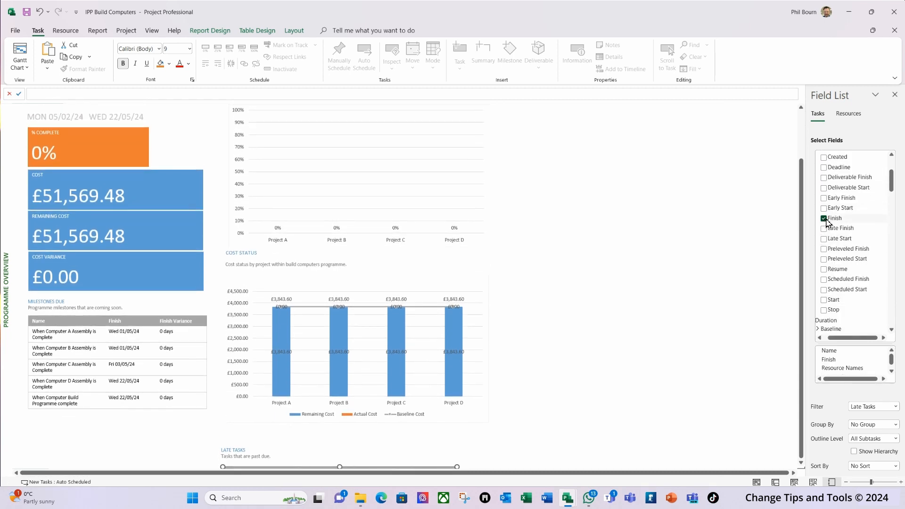
scroll(830, 217, up, 3)
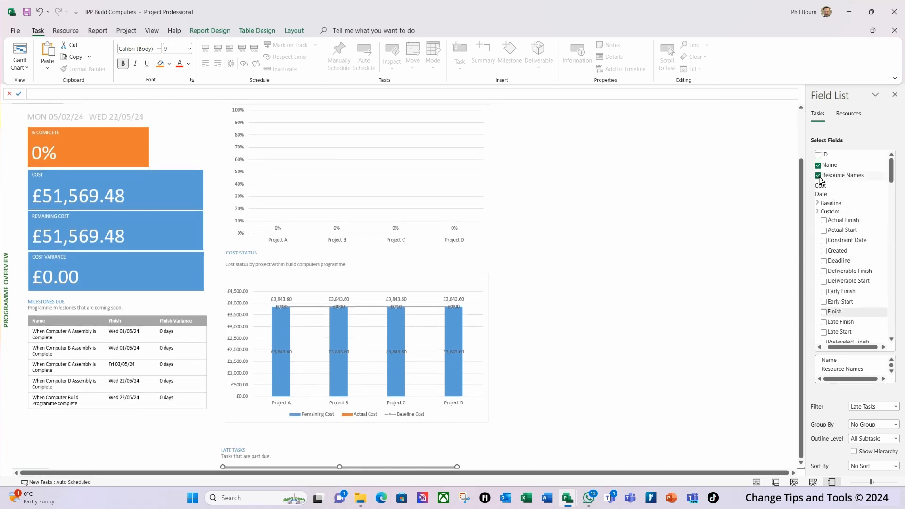
click(819, 176)
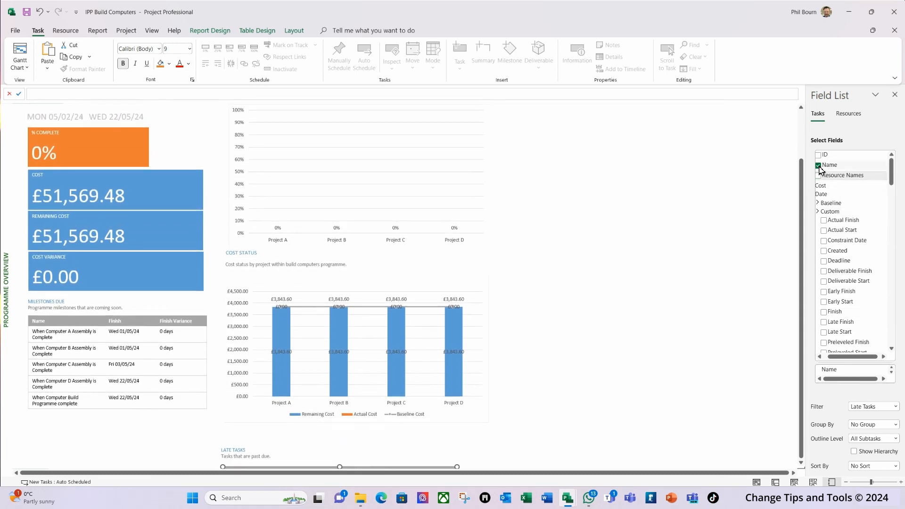
click(819, 166)
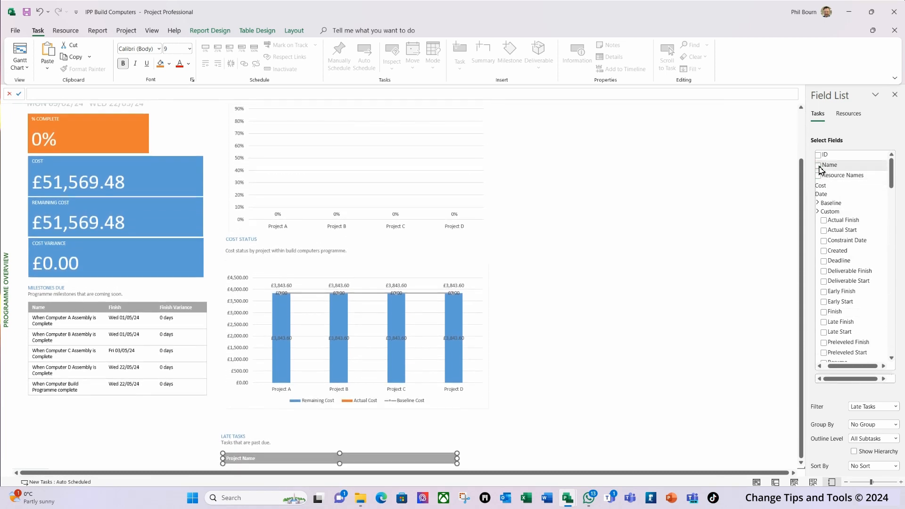
- Widen the Late Tasks table by stretching its right edge far to the right
click(846, 482)
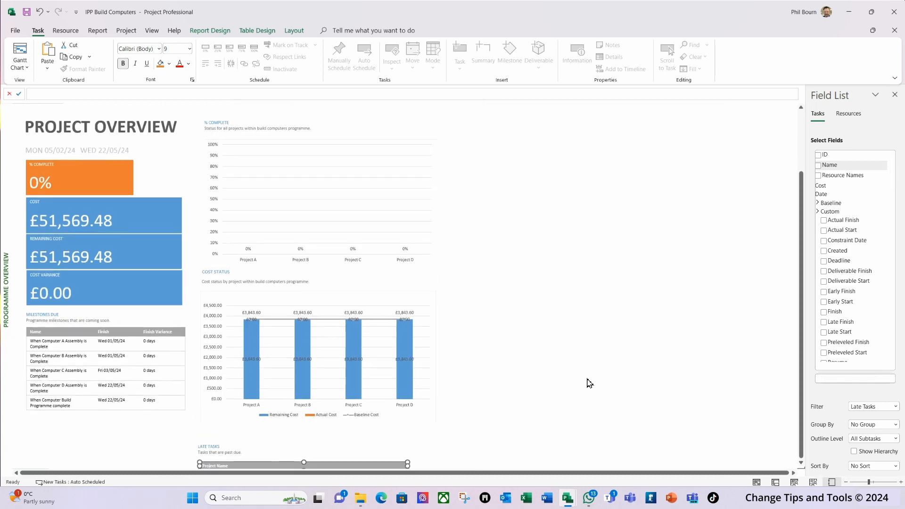
click(846, 482)
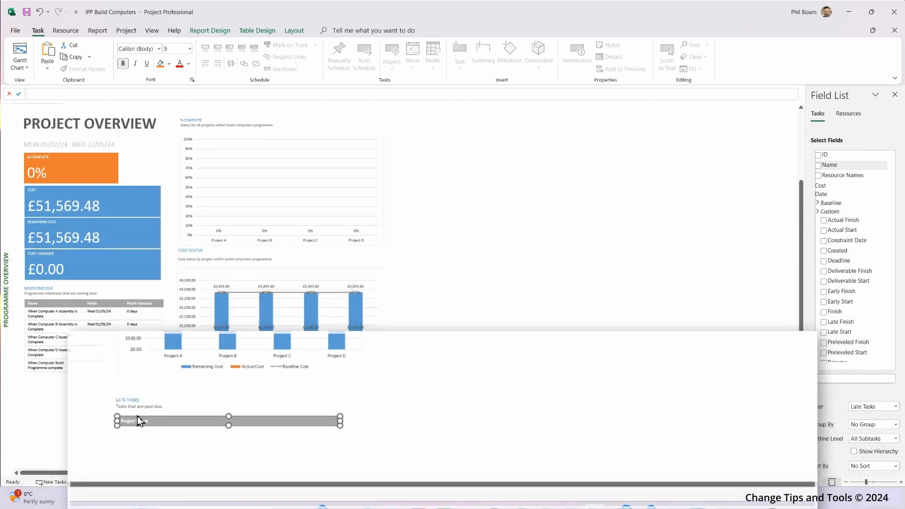
click(336, 423)
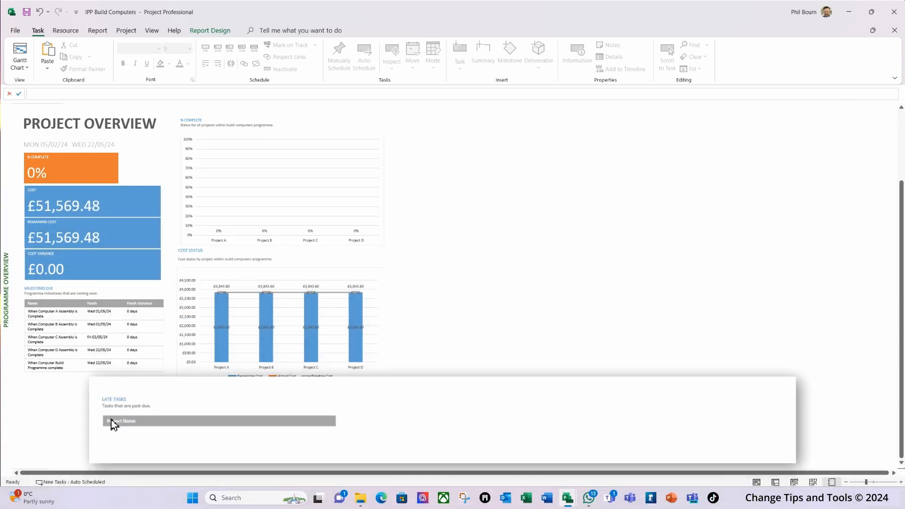
click(339, 422)
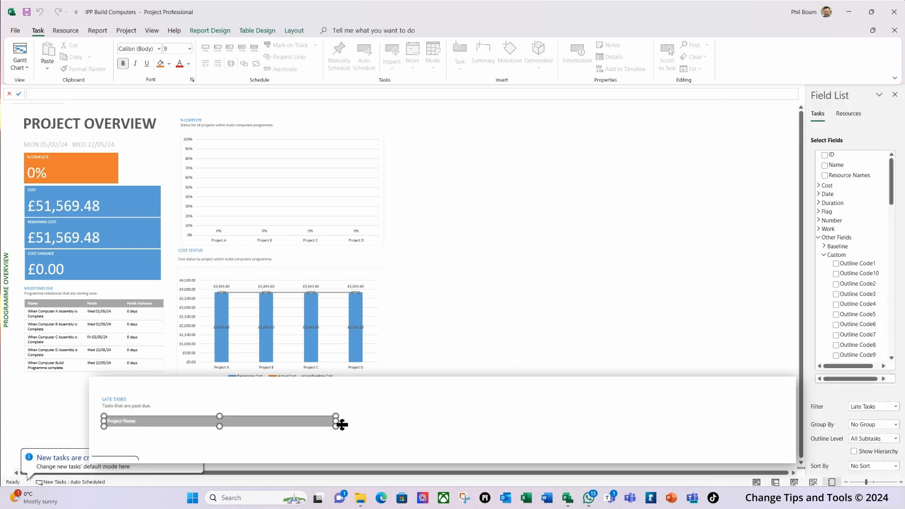
drag(344, 423, 788, 443)
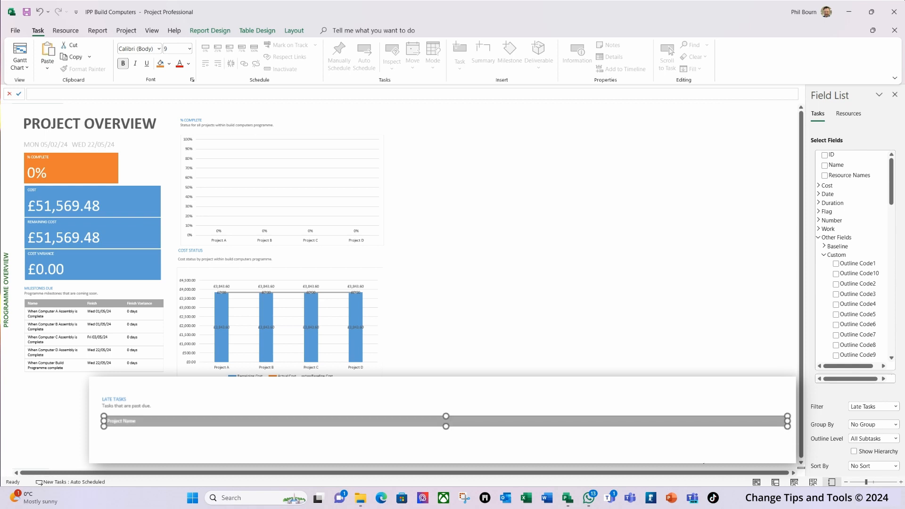
click(193, 435)
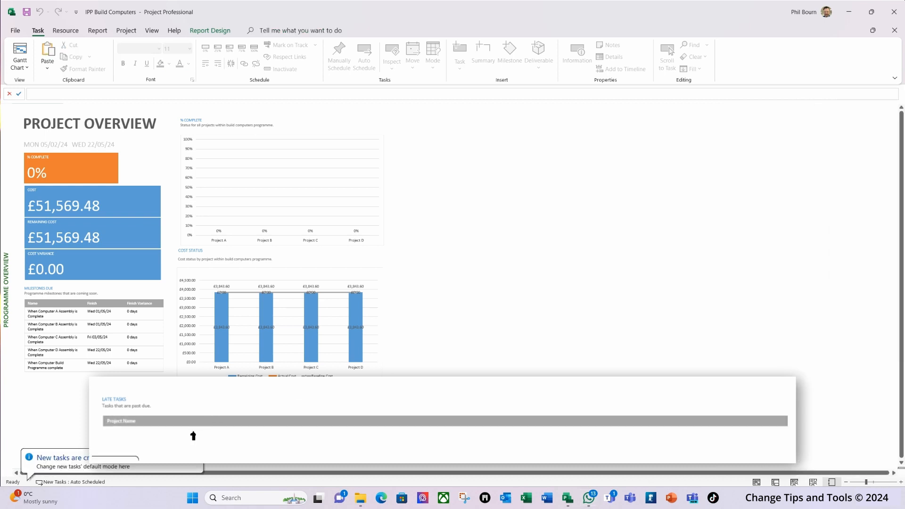
- Add the Name field and the Finish date field to the Late Tasks table
click(206, 423)
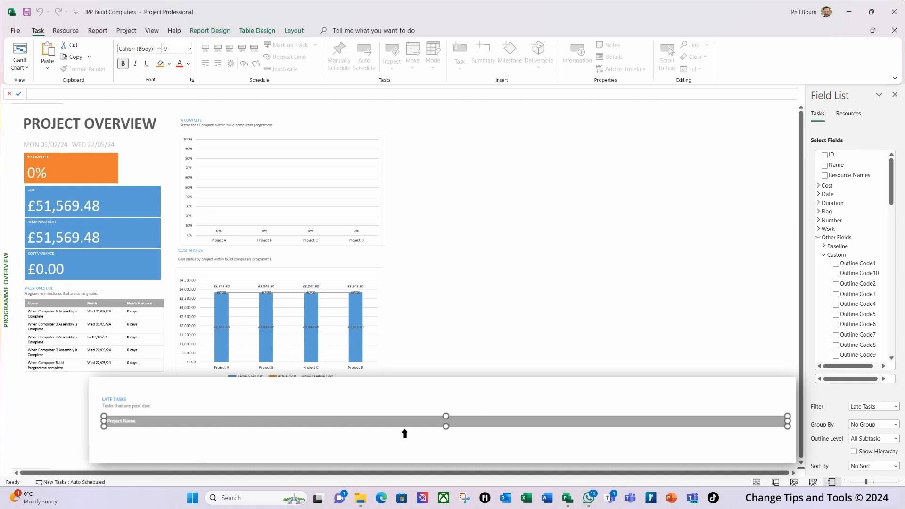
click(825, 165)
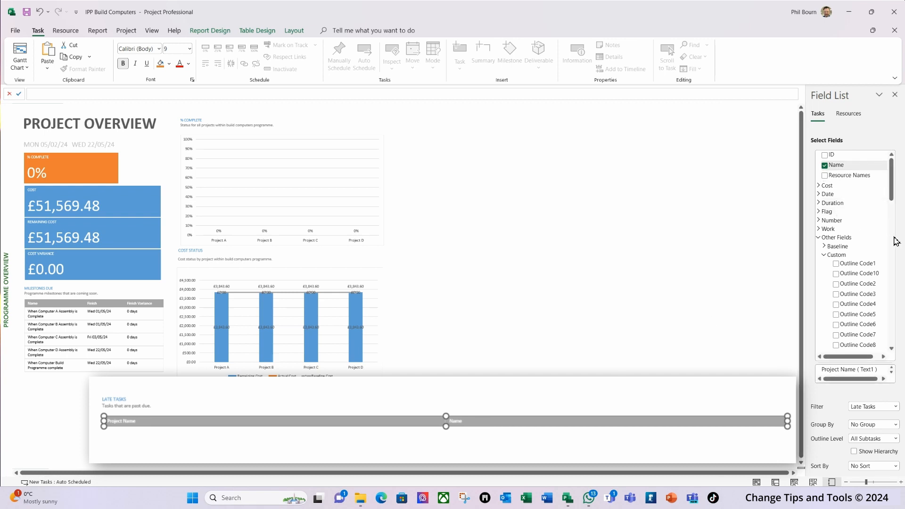
scroll(871, 242, down, 1)
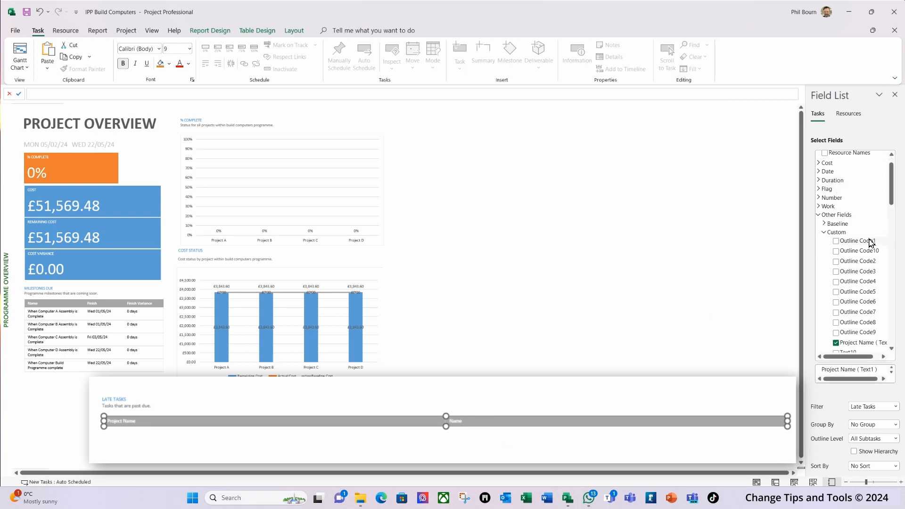
click(820, 171)
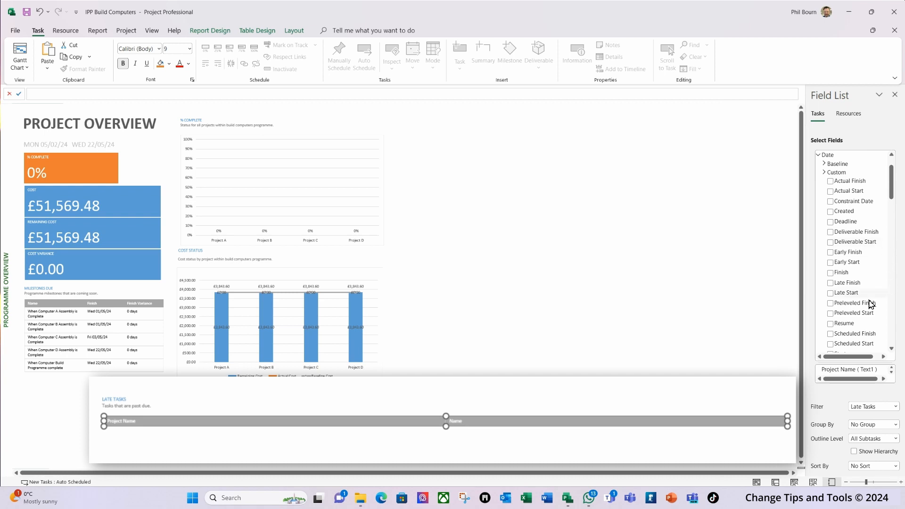
click(830, 274)
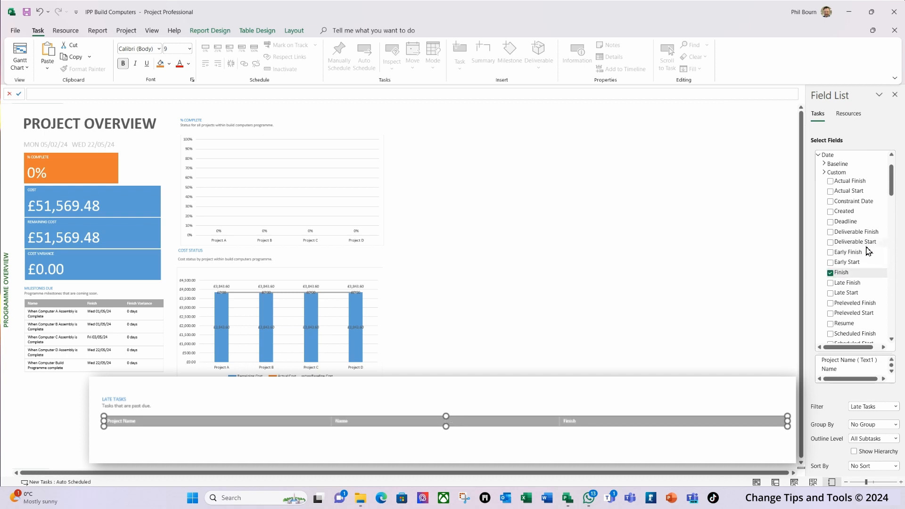
- Add the Duration and Finish Variance fields to the Late Tasks table
click(819, 156)
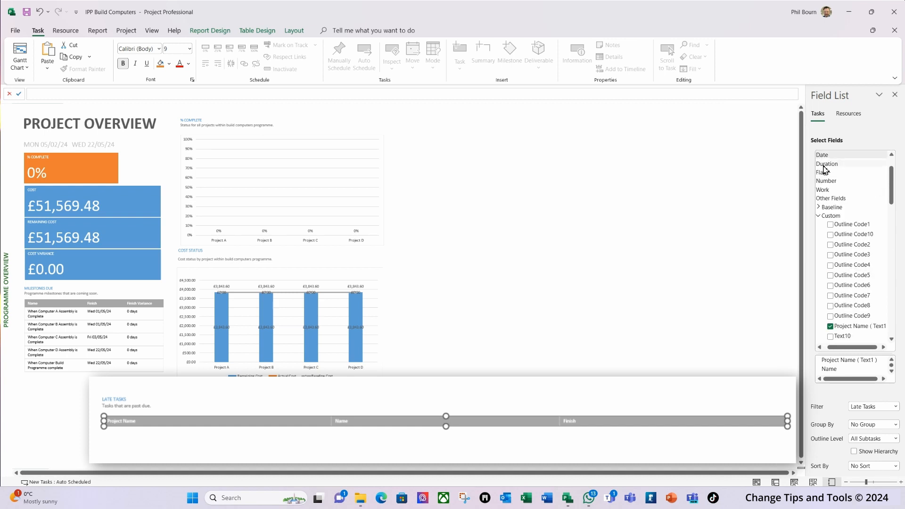
drag(844, 350, 826, 350)
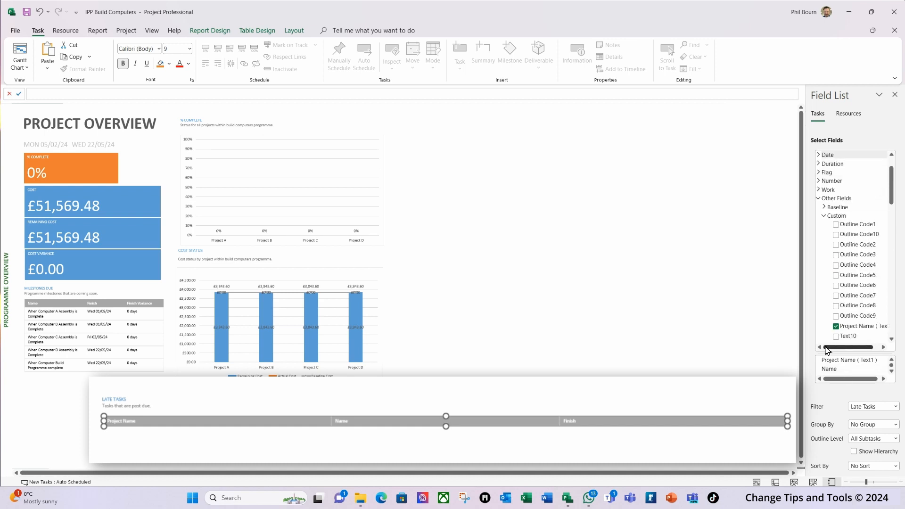
click(819, 163)
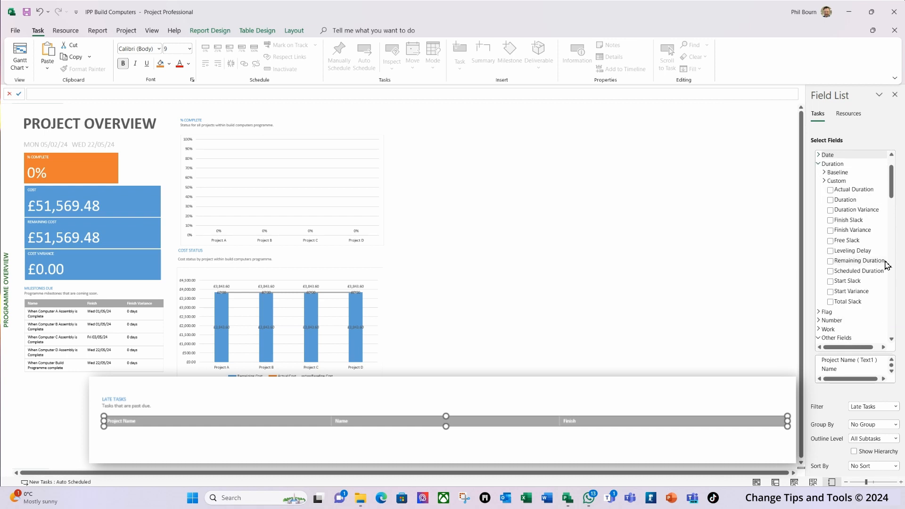
click(831, 201)
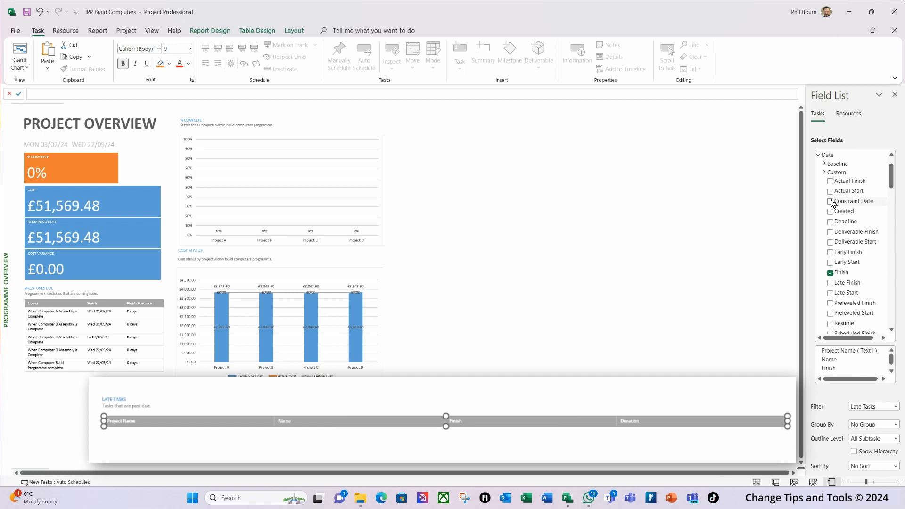
scroll(854, 238, down, 5)
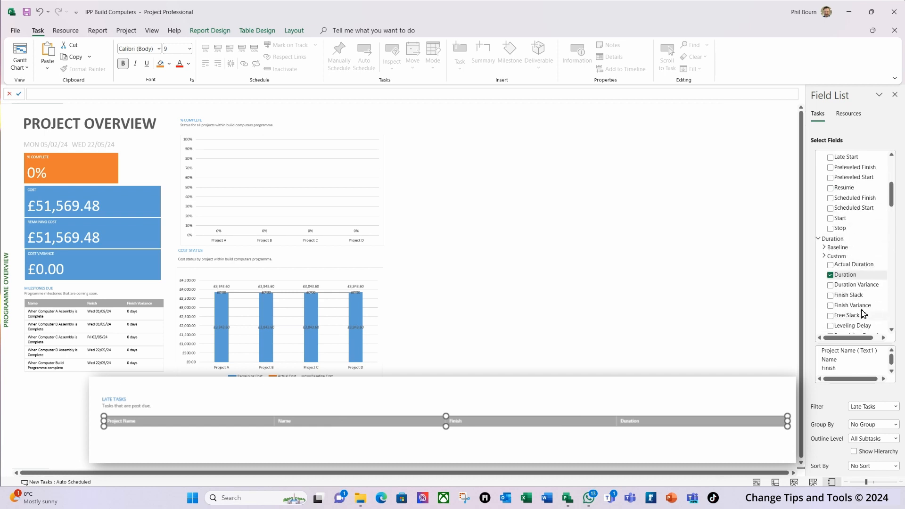
click(831, 306)
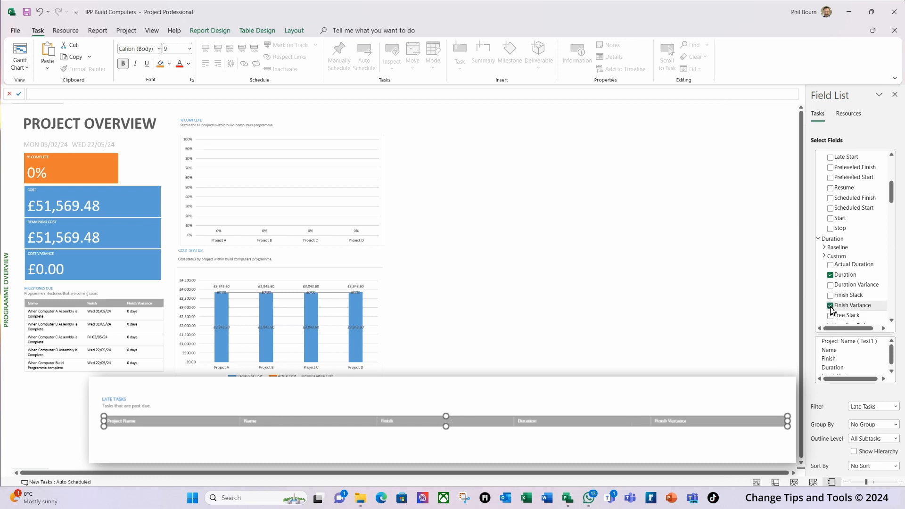
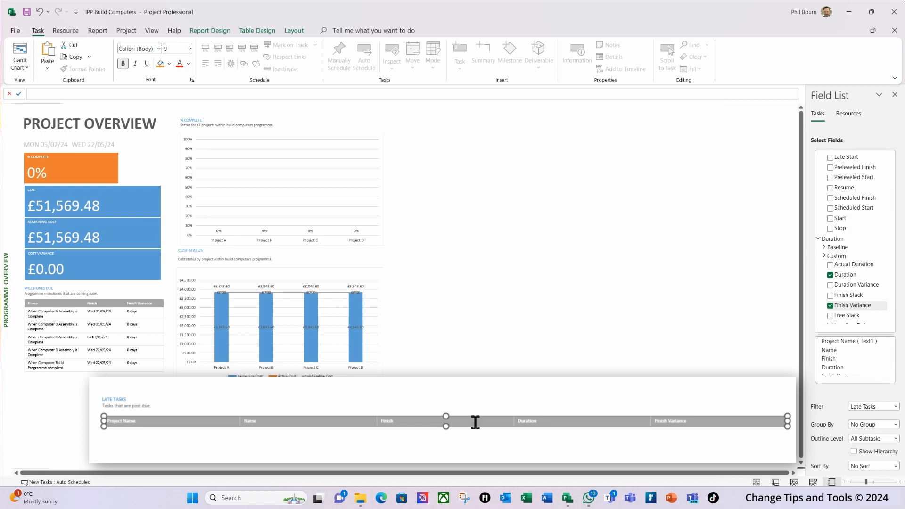
- Set the Late Tasks table's filter to Slipped/Late Progress
click(897, 408)
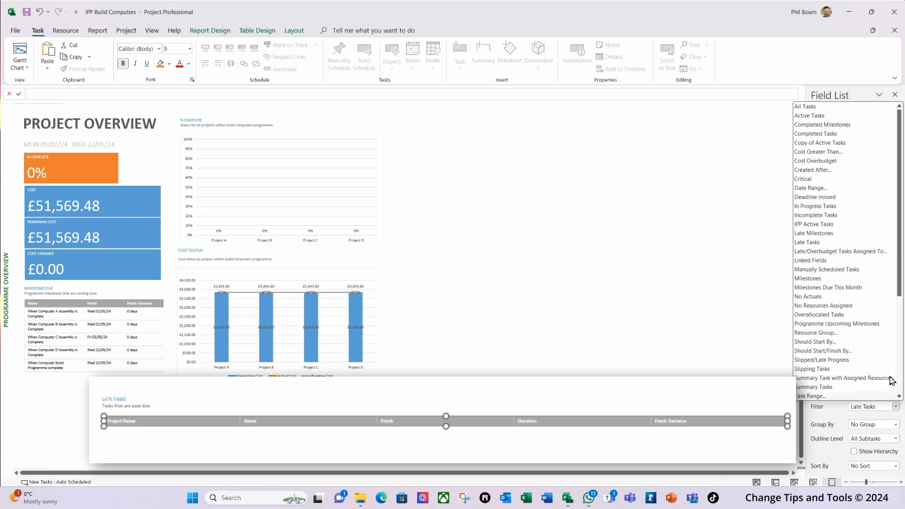
scroll(844, 309, down, 1)
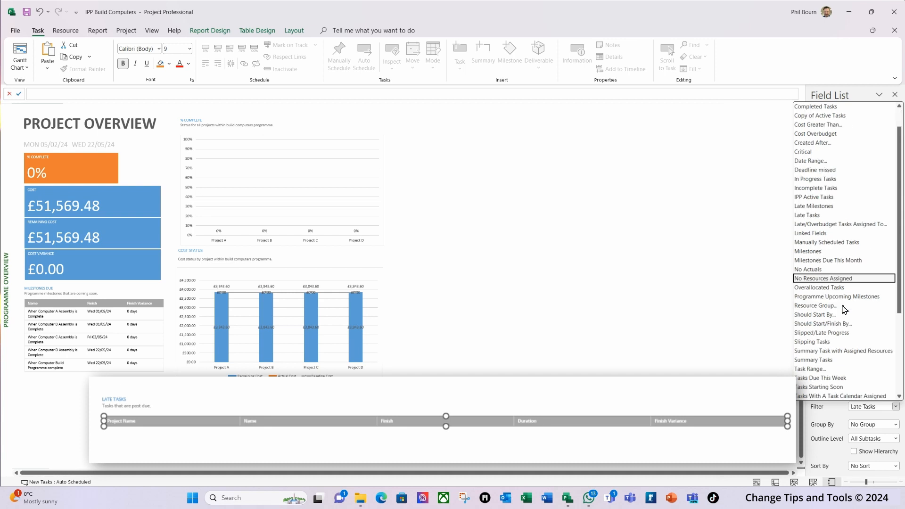
click(836, 334)
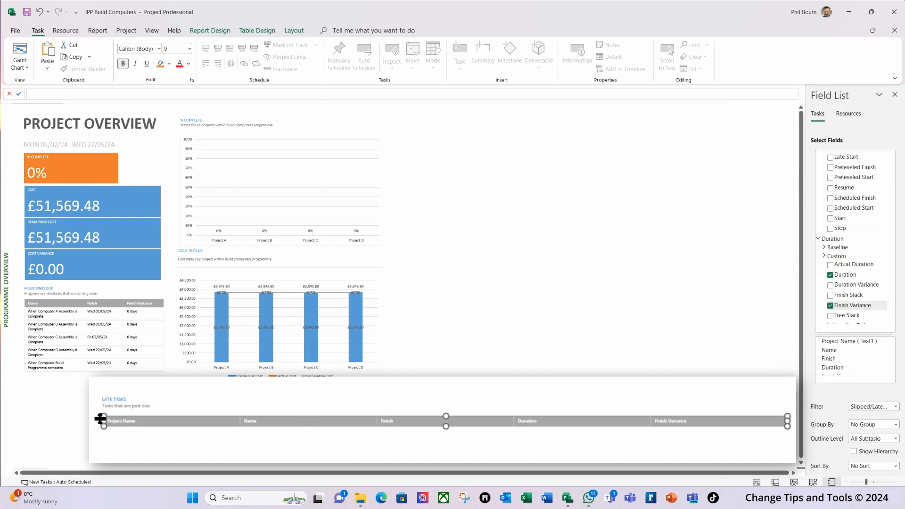
- Extend the description under the Late Tasks heading to read "Tasks that are past due or slipping."
click(122, 409)
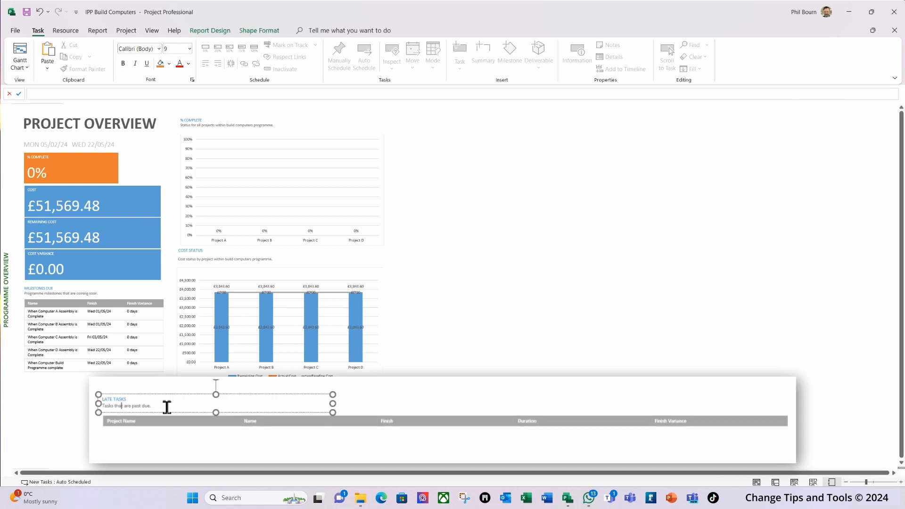
text(.)
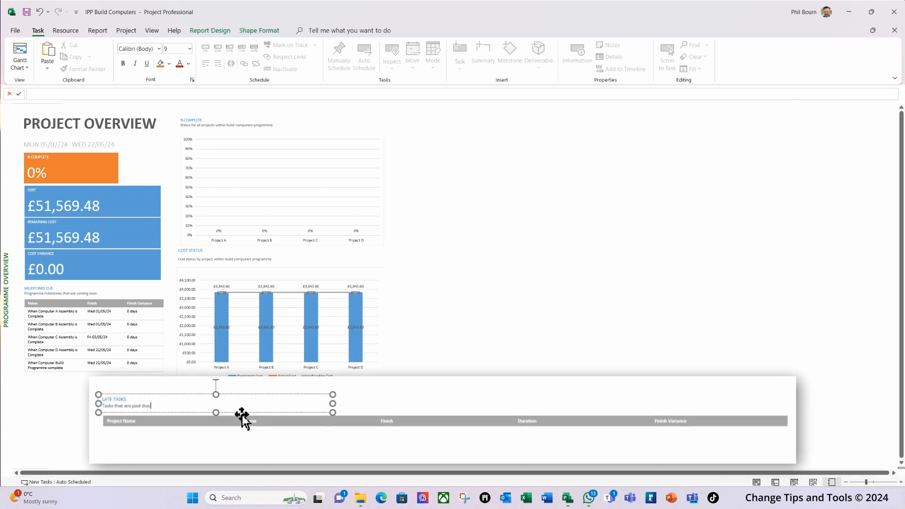
drag(241, 418, 285, 417)
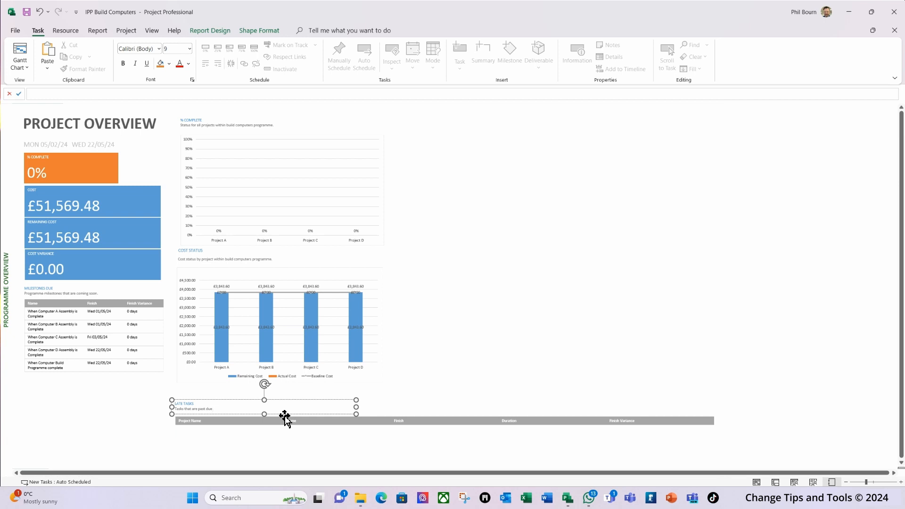
text(or s)
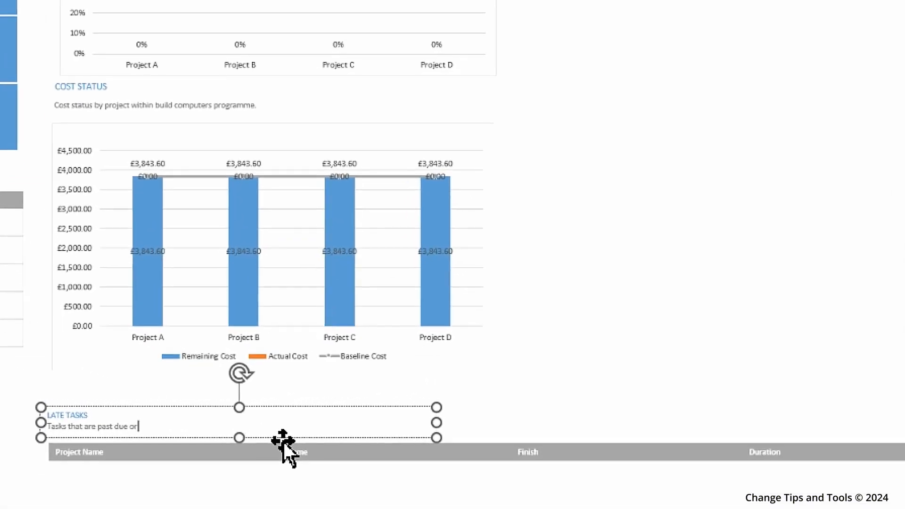
text(lipping.)
click(725, 296)
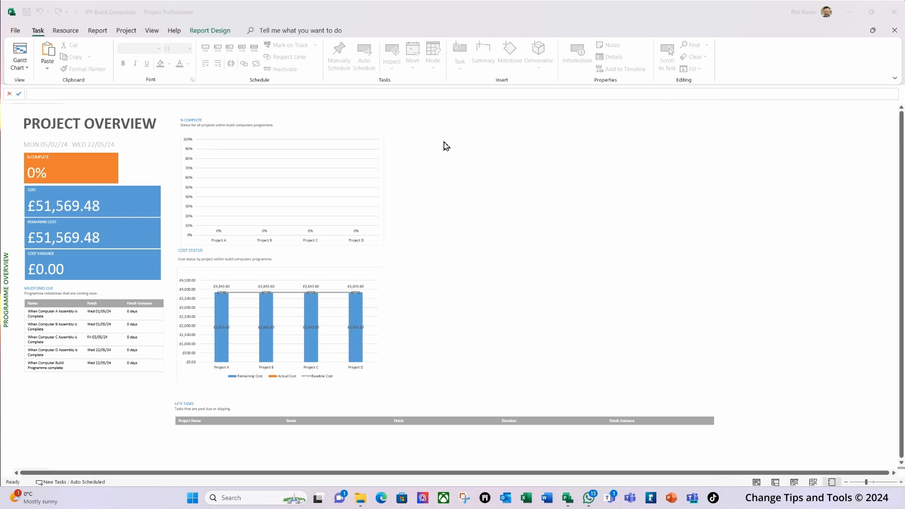
- Open the built-in Overallocated Resources report
click(97, 31)
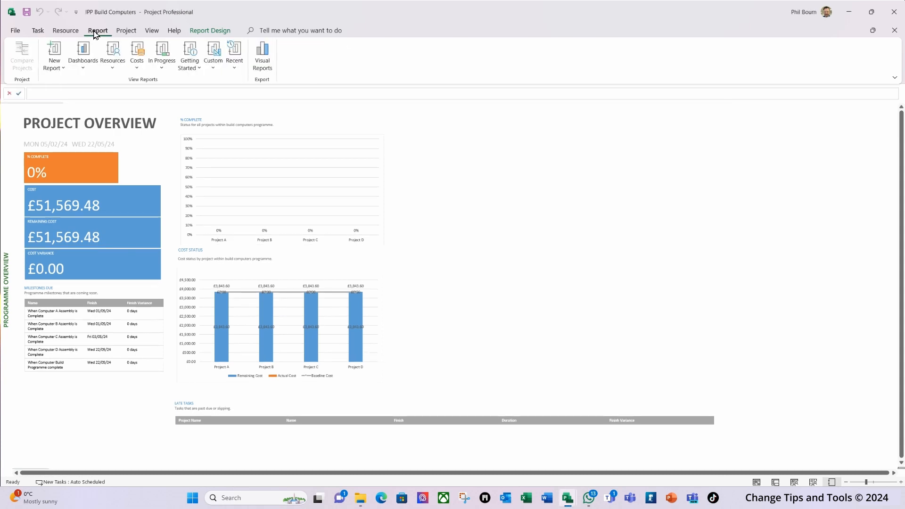
click(113, 71)
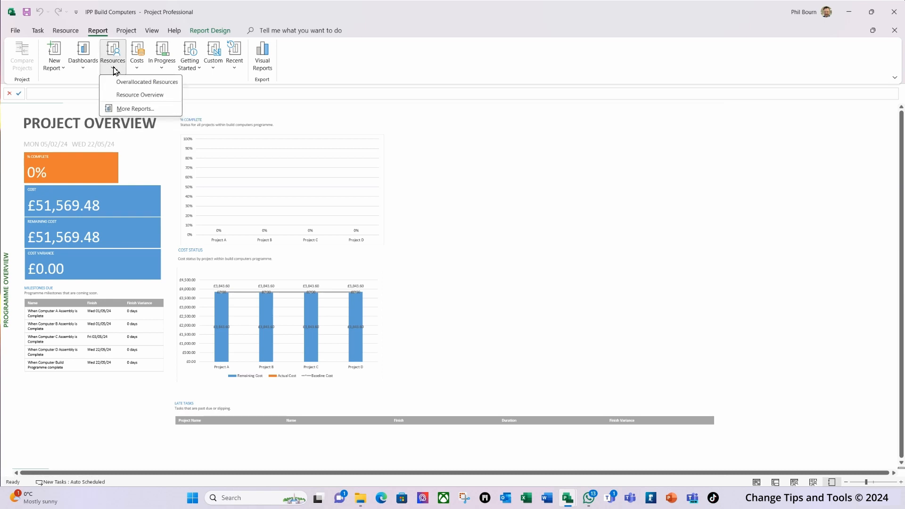
click(138, 85)
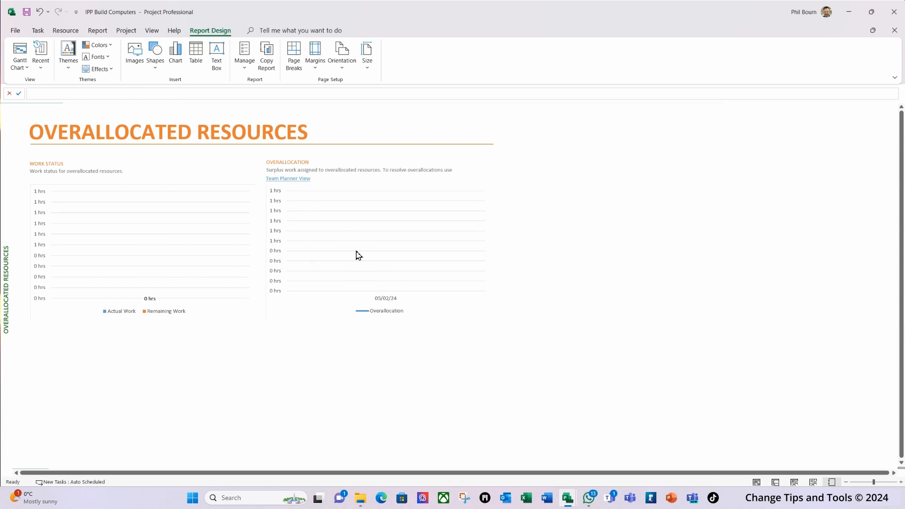
- Copy the Overallocation heading, its description text and the Overallocation chart together
click(305, 164)
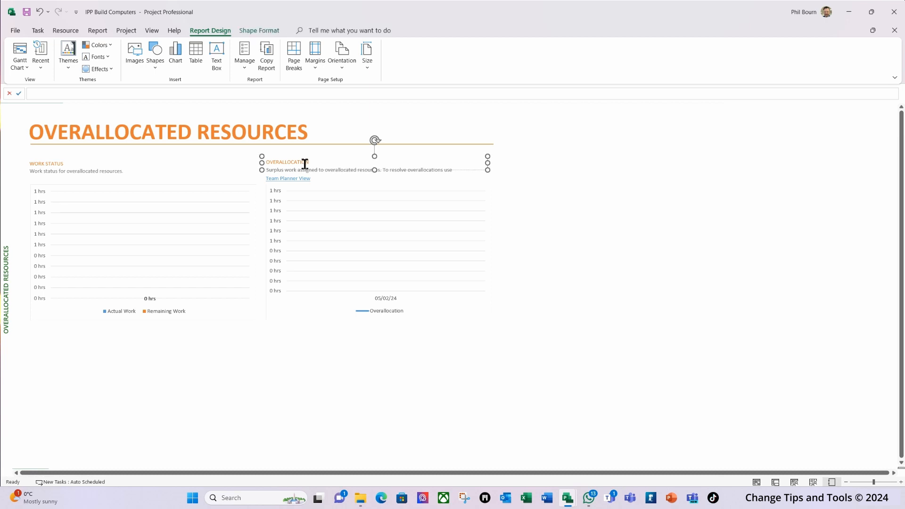
ctrl+click(389, 177)
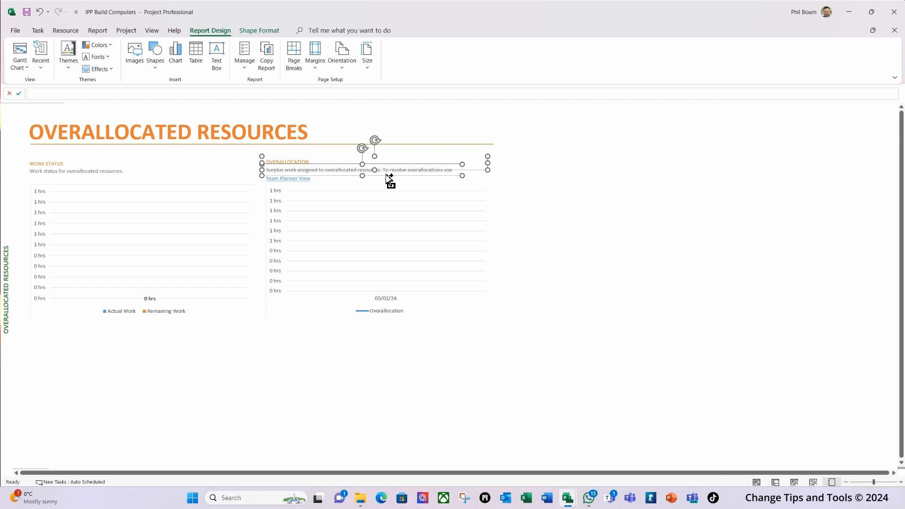
ctrl+click(456, 259)
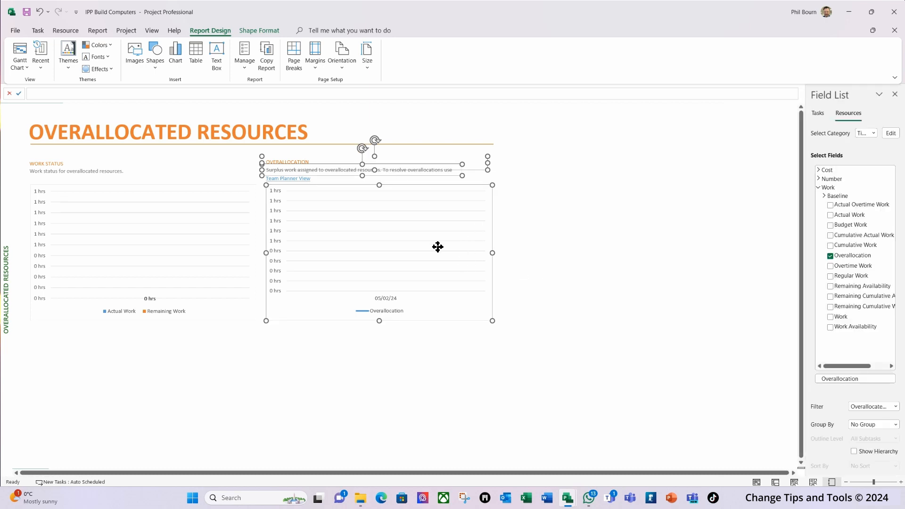
right_click(438, 246)
click(464, 265)
- Return to the custom Programme Overview report and paste the copied Overallocation elements into it
click(97, 31)
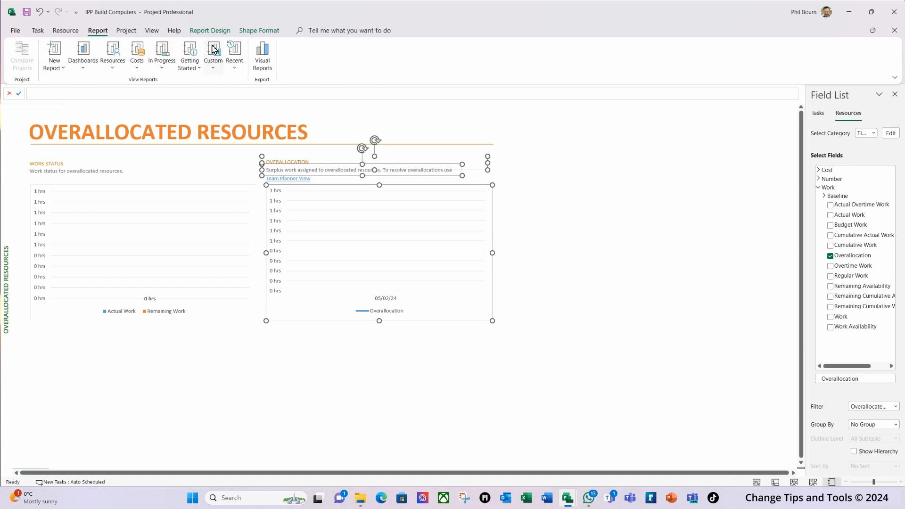
click(215, 69)
click(245, 84)
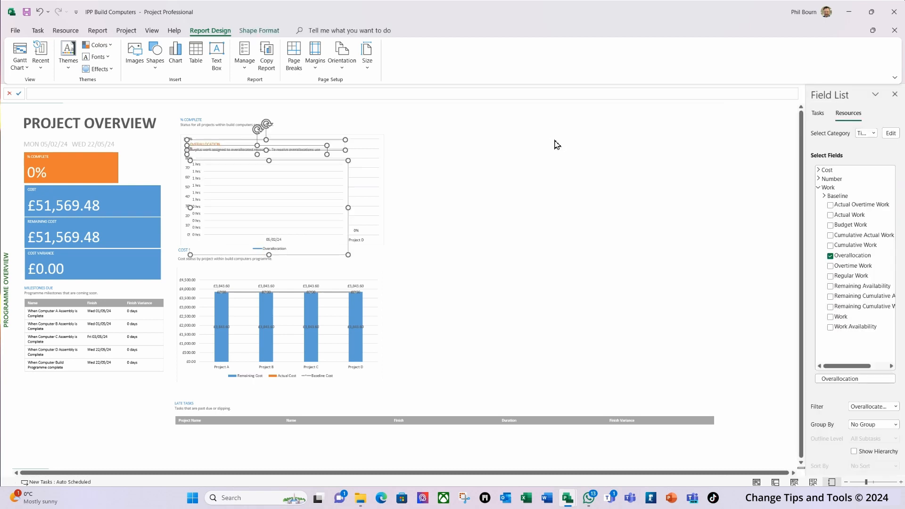
- Move the Overallocation elements to the right of the % Complete chart and enlarge the chart to fill the space above the Late Tasks table
drag(336, 256, 555, 233)
click(594, 267)
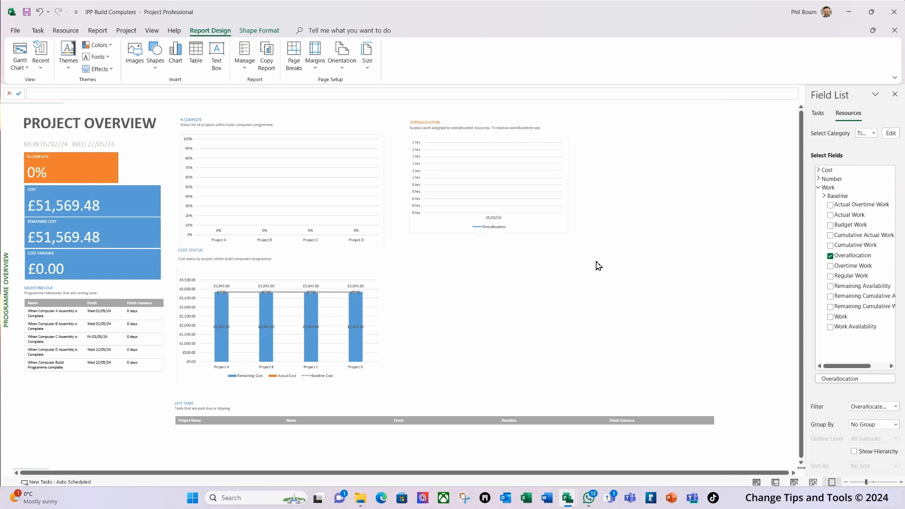
click(507, 203)
drag(569, 234, 770, 385)
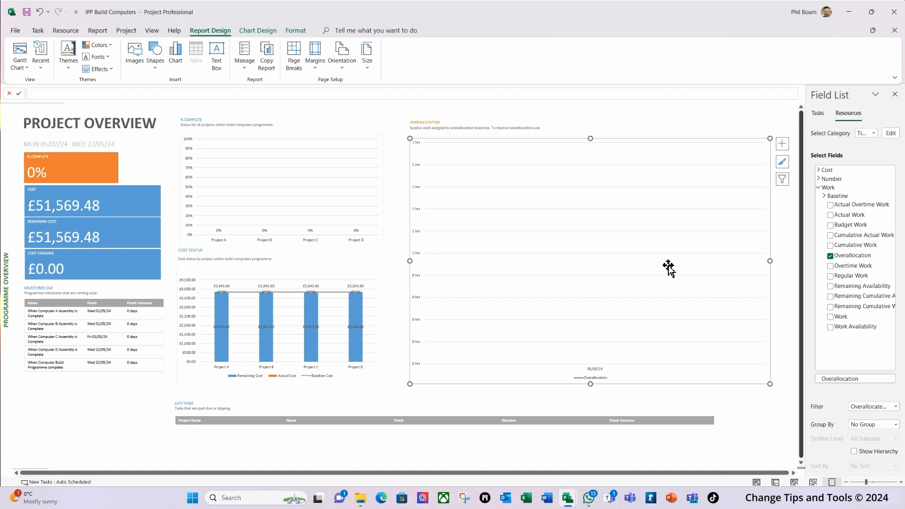
- Group the Overallocation chart by Resource Group
click(896, 425)
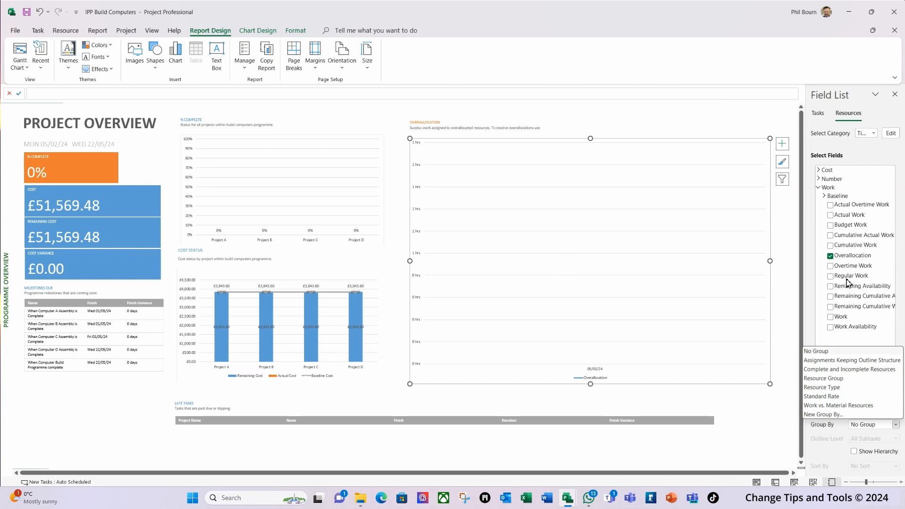
click(895, 425)
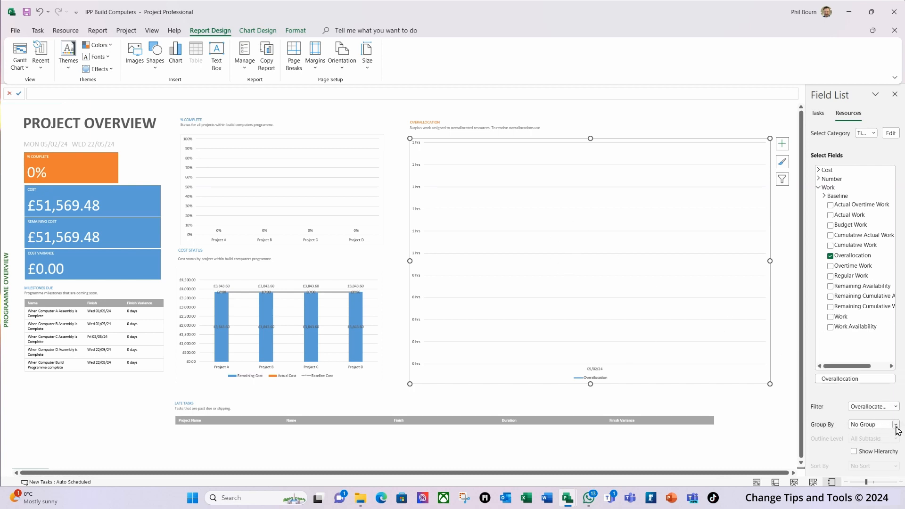
click(896, 426)
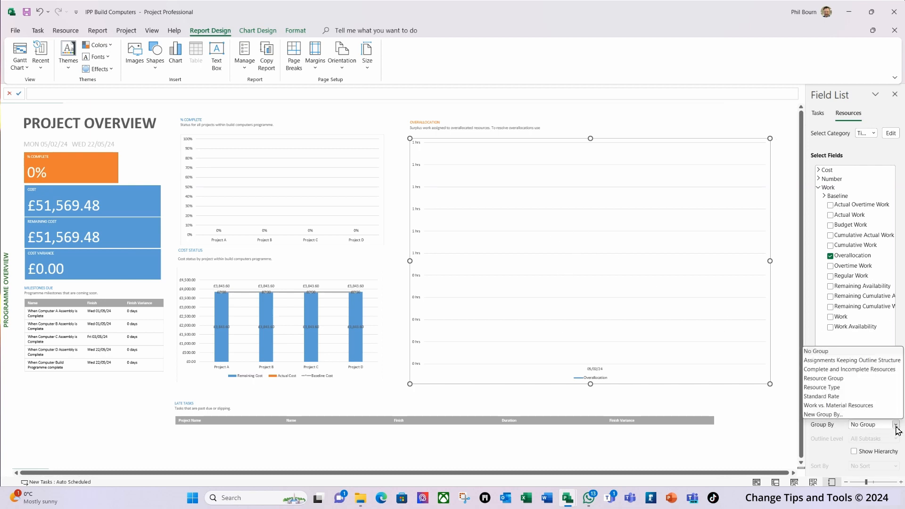
click(815, 379)
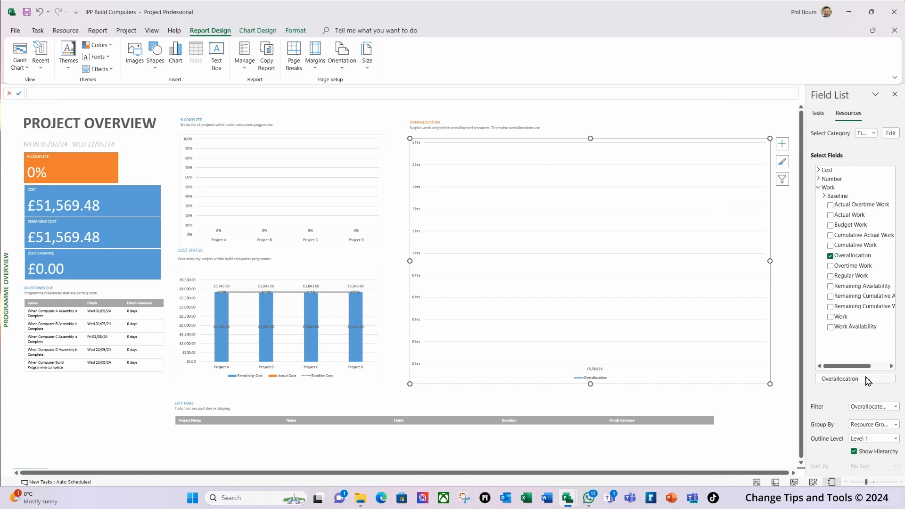
click(902, 483)
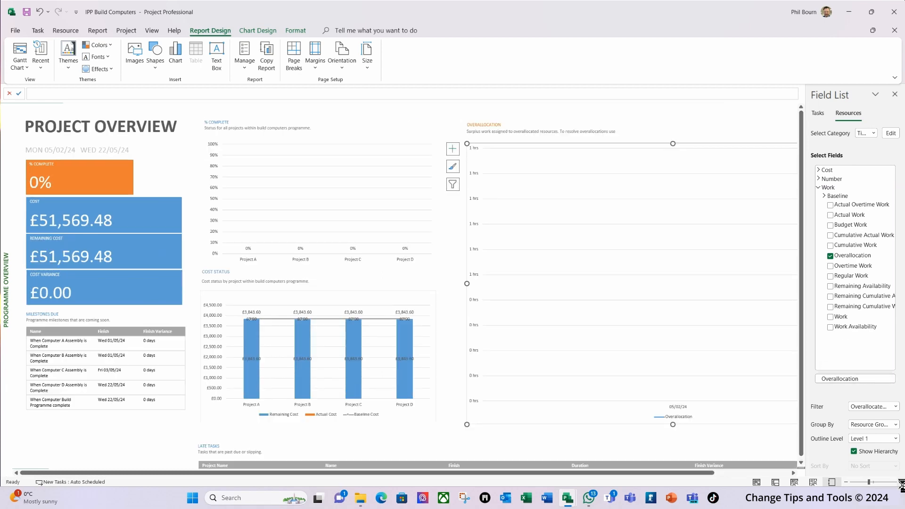
- Change the heading above the Overallocation chart to "RESOURCE OVERALLOCATION"
click(901, 483)
click(901, 483)
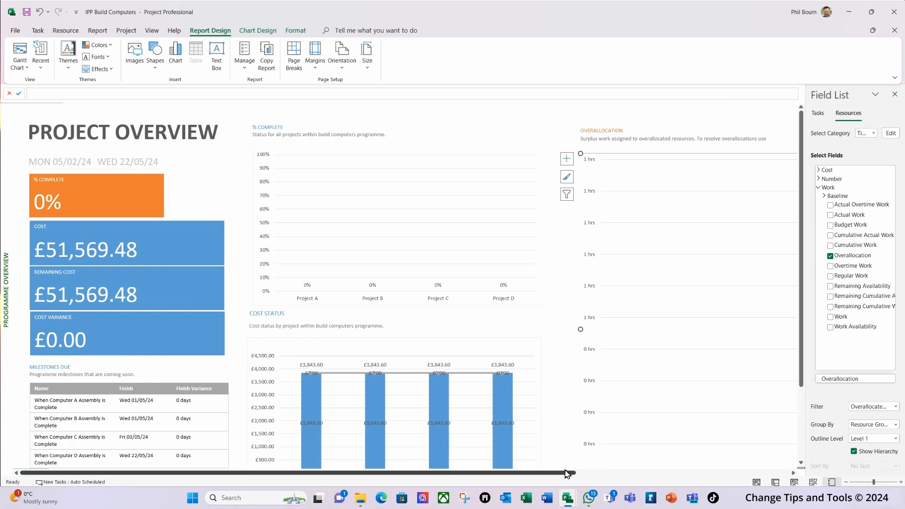
drag(568, 474, 729, 474)
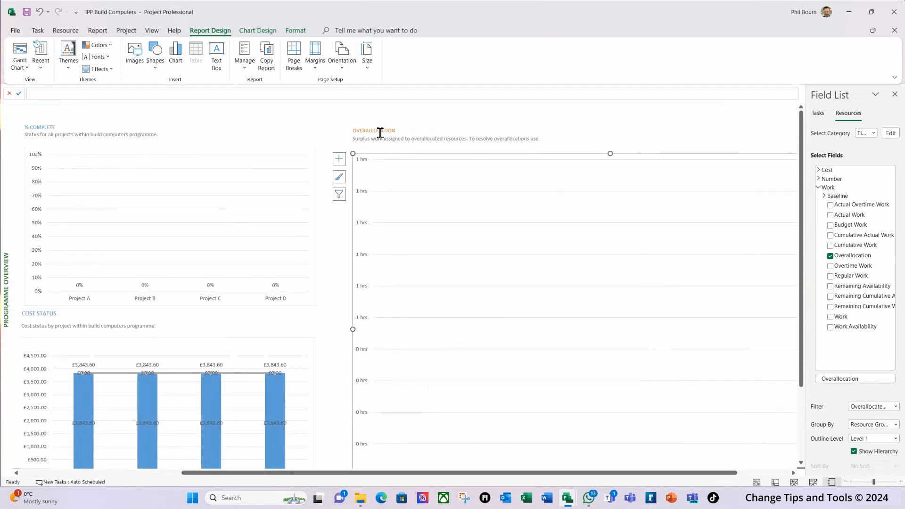
click(354, 129)
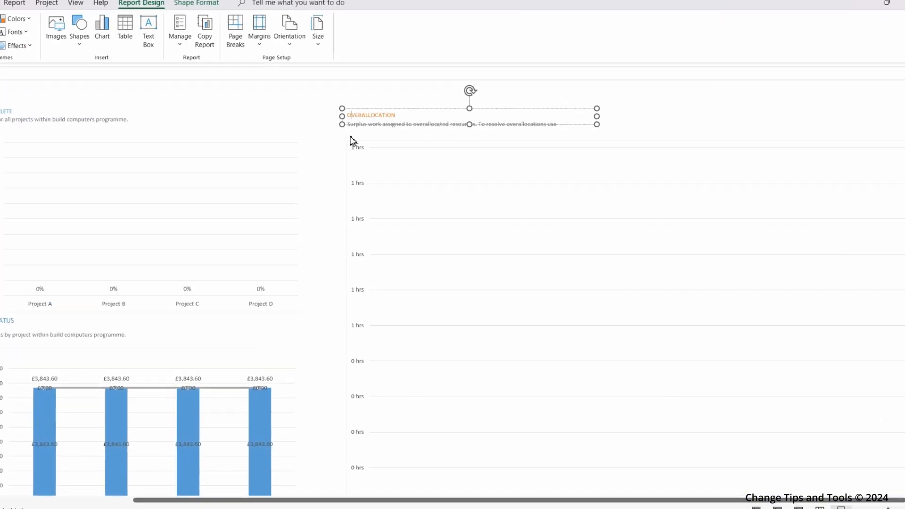
key(End)
key(Left)
key(Left)
key(Left)
key(Left)
key(Left)
key(Left)
key(Left)
key(Left)
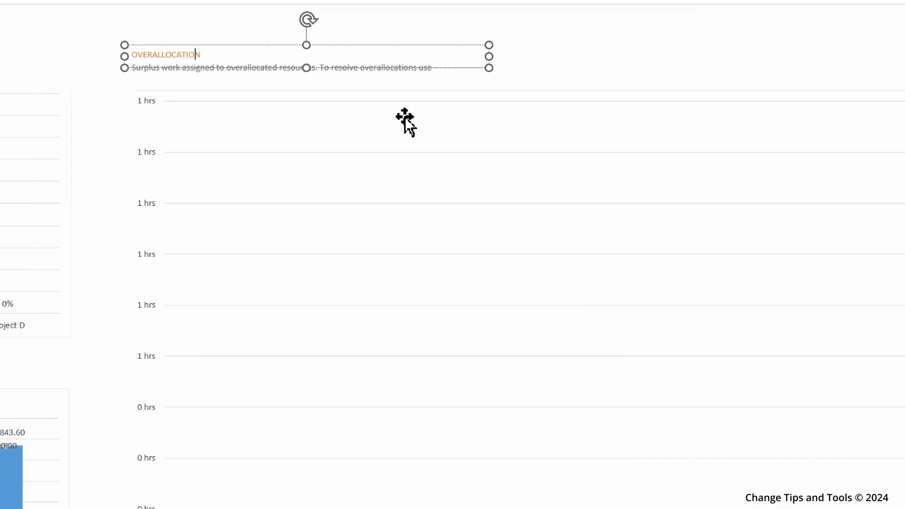
key(Home)
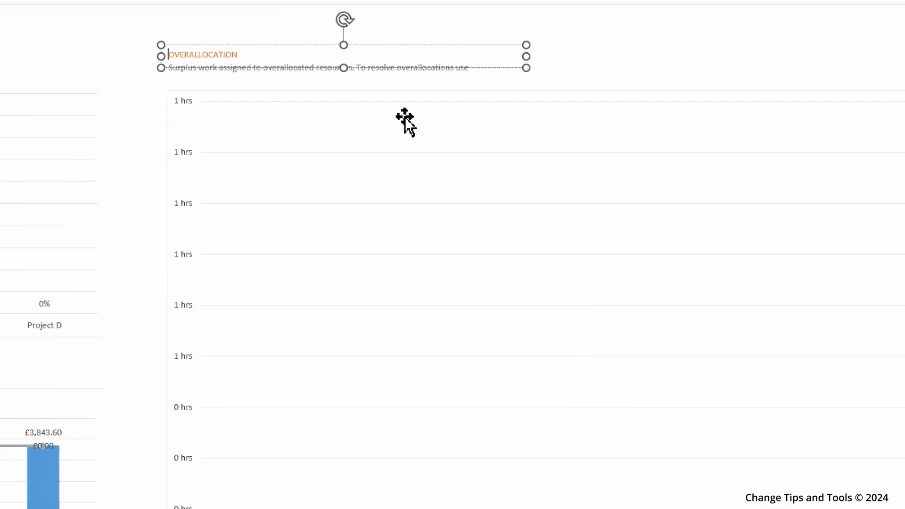
text(RESOUR)
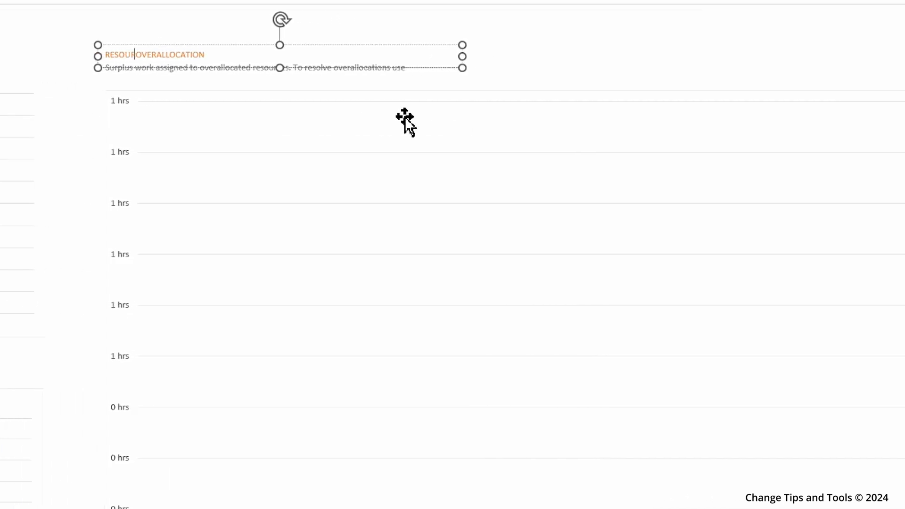
text(CE)
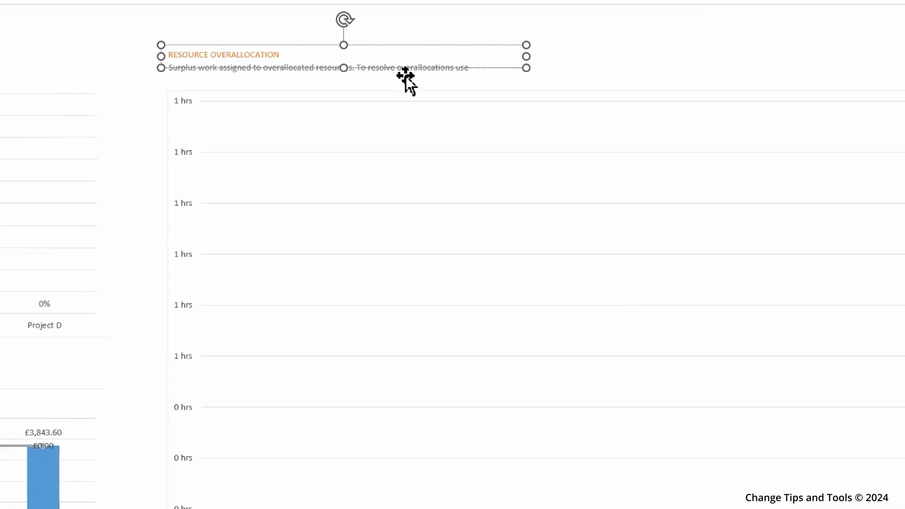
click(622, 26)
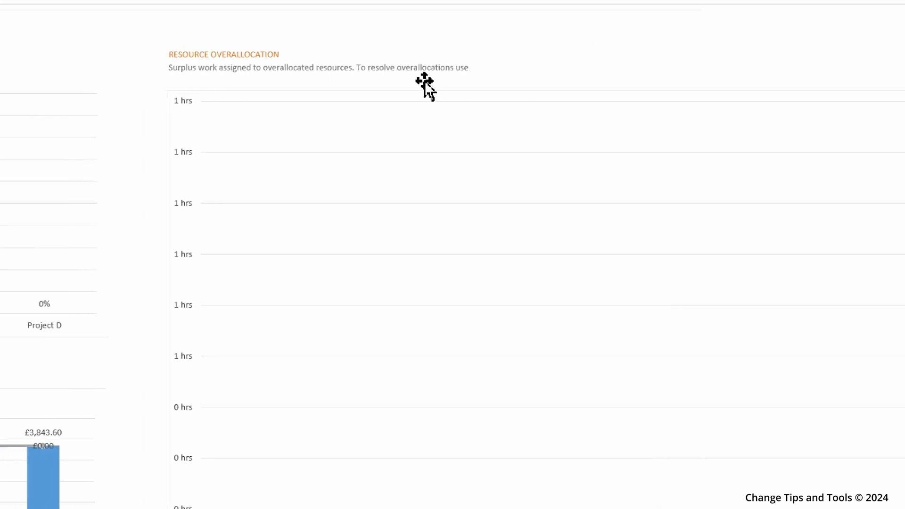
- Replace the description under the Resource Overallocation heading with "Overallocated resources within the build computer programme."
click(367, 71)
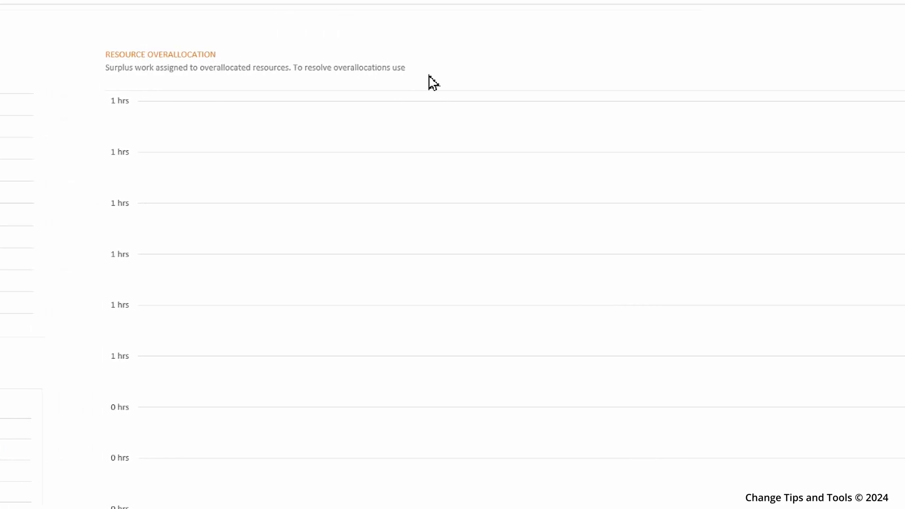
click(397, 80)
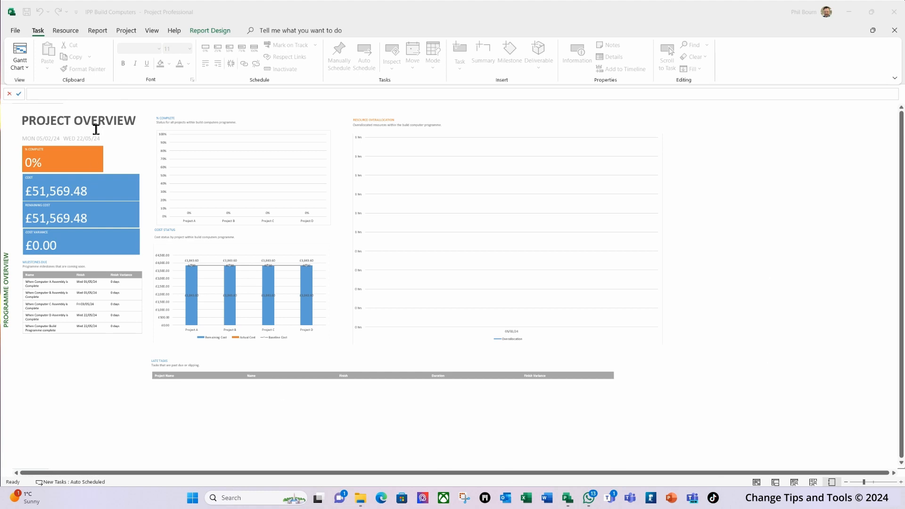
- Change the report title from "PROJECT OVERVIEW" to "PROGRAMME OVERVIEW"
click(66, 123)
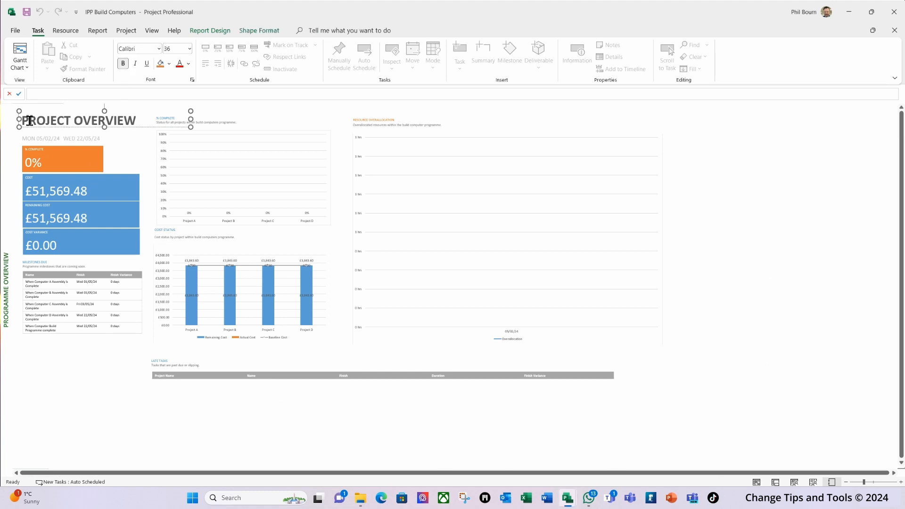
drag(24, 191, 101, 194)
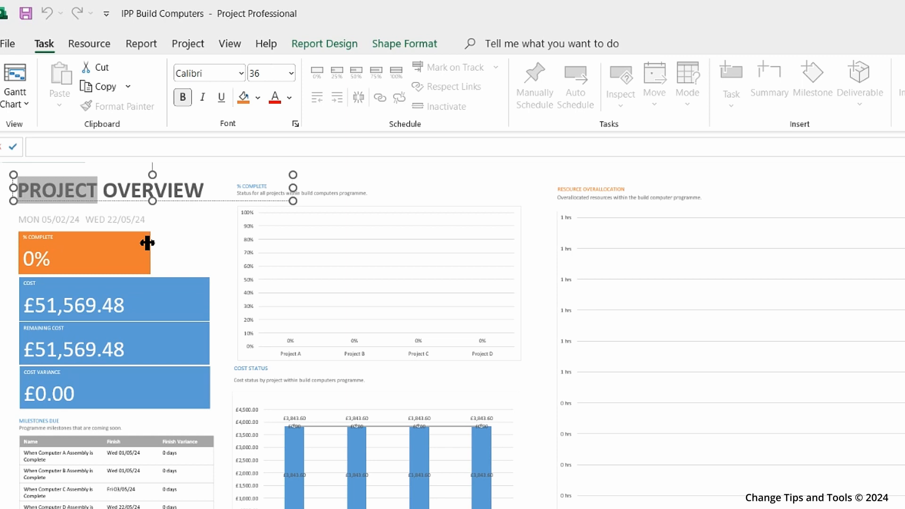
text(PROGRAMME)
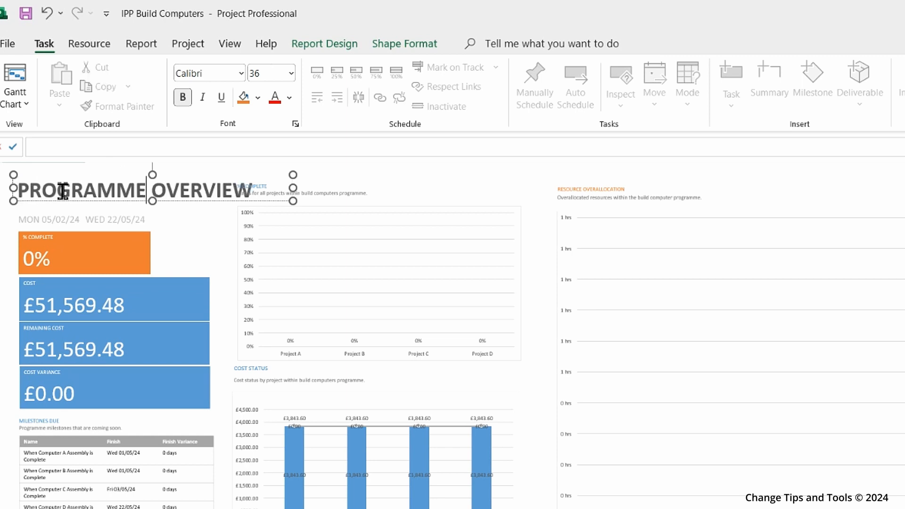
- Reduce the report title's font size and narrow its text box so it fits above the cost boxes without overlapping the % Complete heading
drag(18, 188, 202, 187)
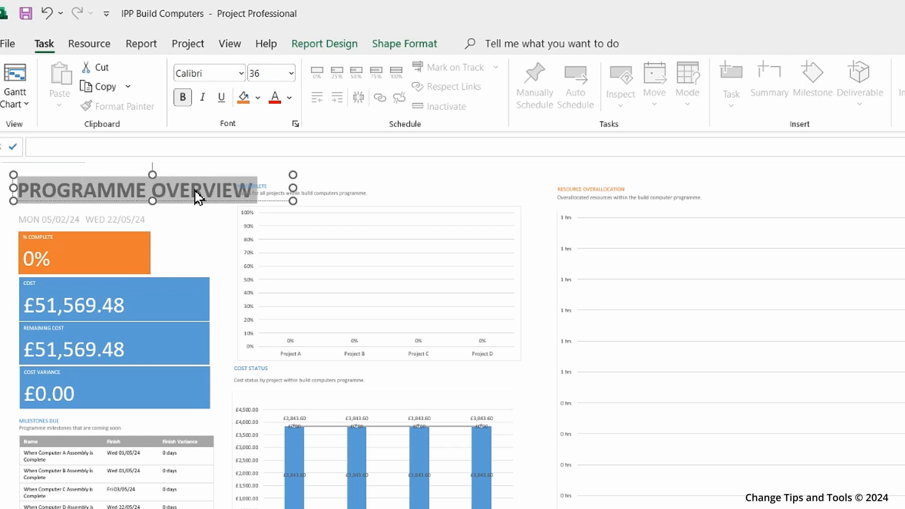
right_click(85, 192)
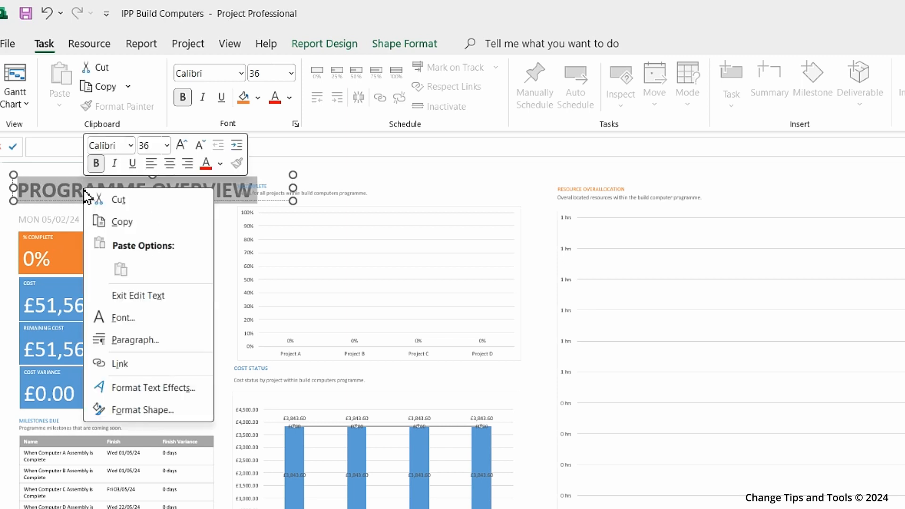
click(126, 318)
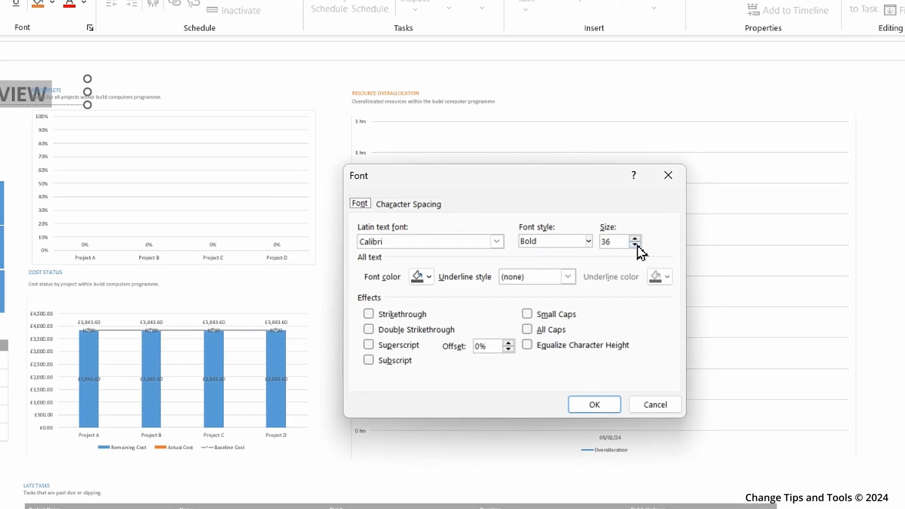
click(637, 246)
click(636, 245)
click(595, 405)
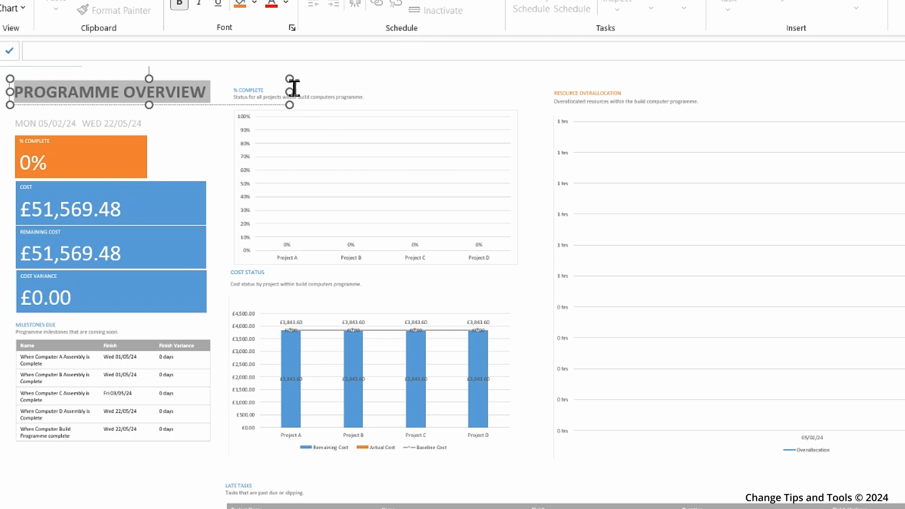
drag(292, 91, 221, 91)
click(303, 285)
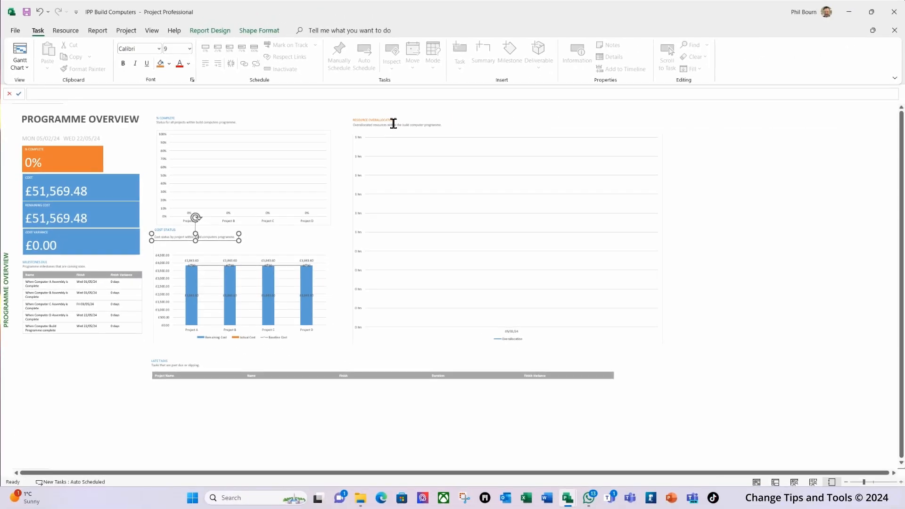
click(730, 148)
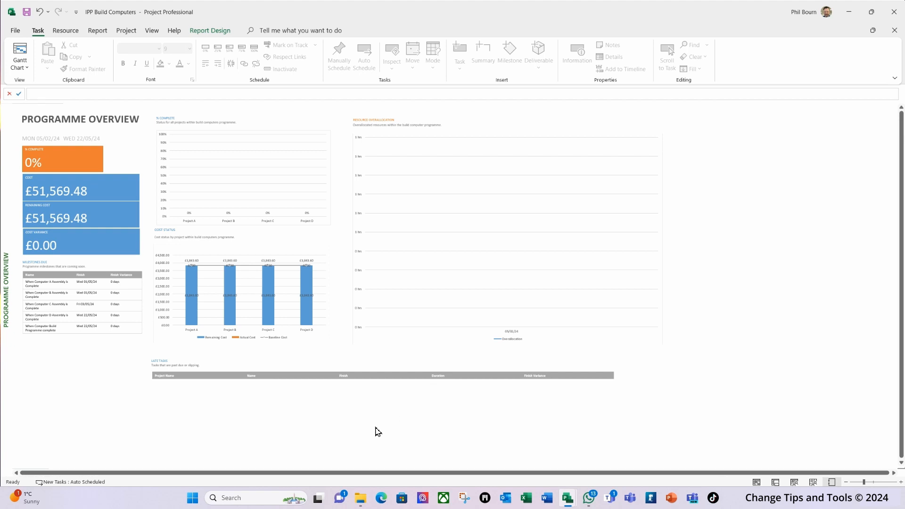
- Widen the Name column and narrow the Finish Variance column of the Milestones Due table so that most milestone names fit on one line
click(112, 304)
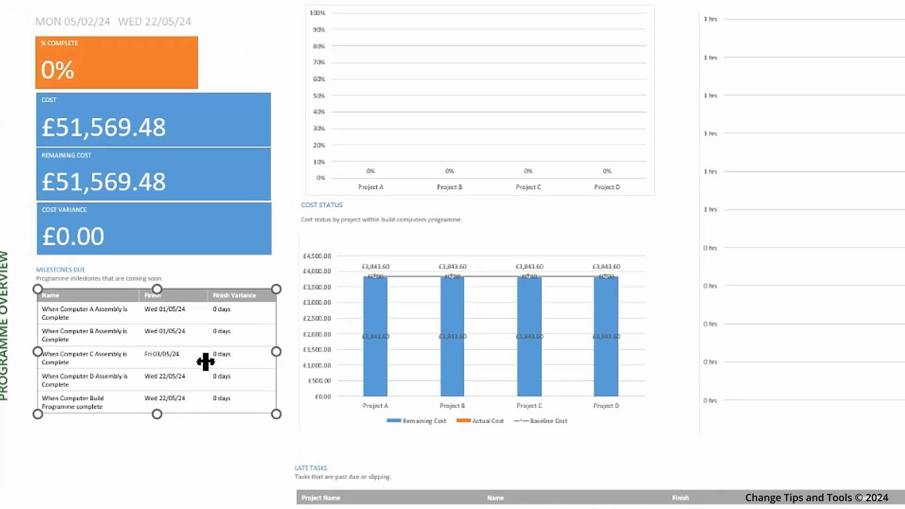
drag(207, 296, 229, 309)
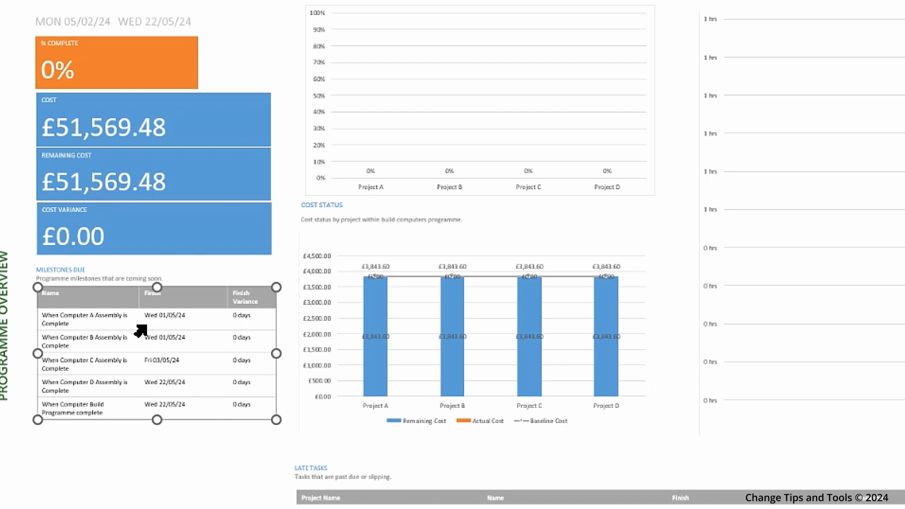
drag(141, 331, 166, 332)
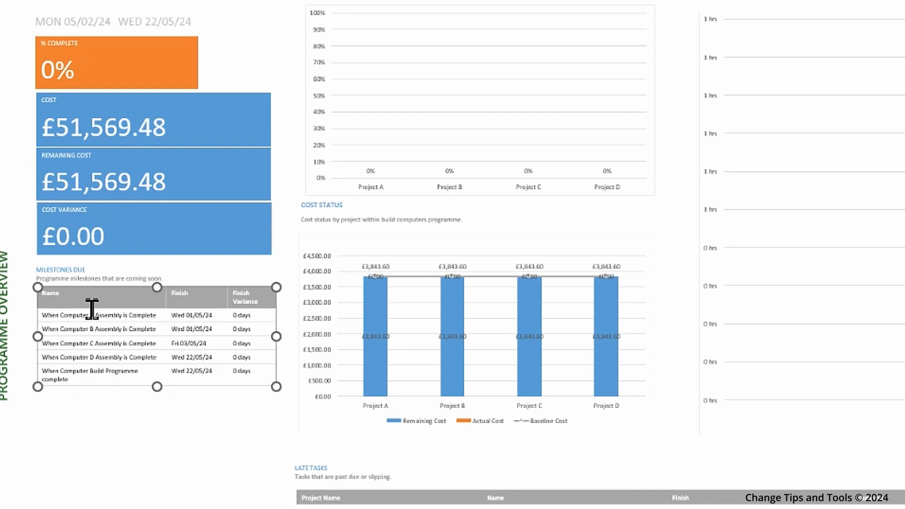
click(121, 419)
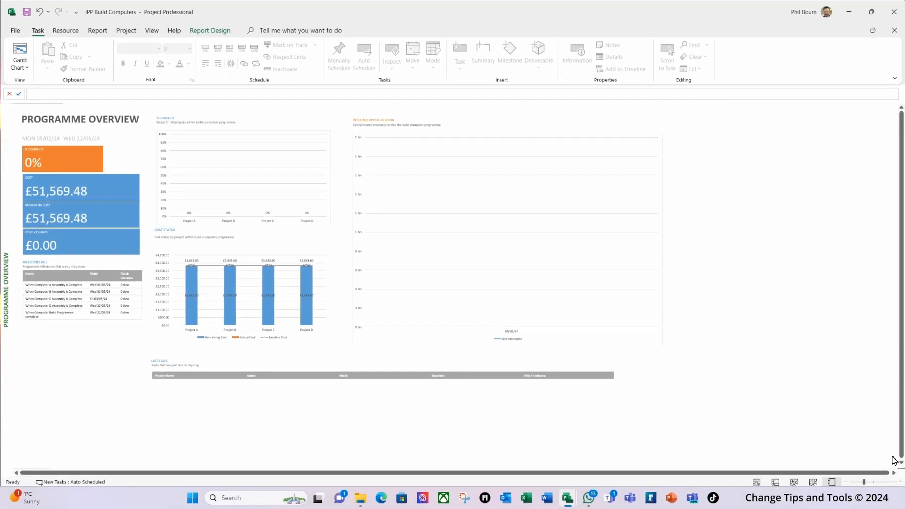
- Switch to the Tracking Gantt view and check the project's status date setting
click(901, 483)
click(901, 483)
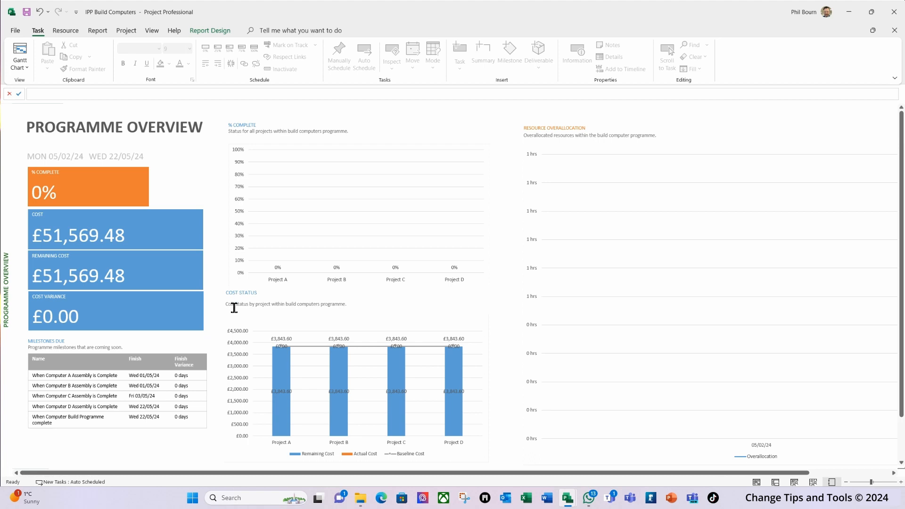
scroll(236, 326, down, 1)
scroll(404, 366, down, 4)
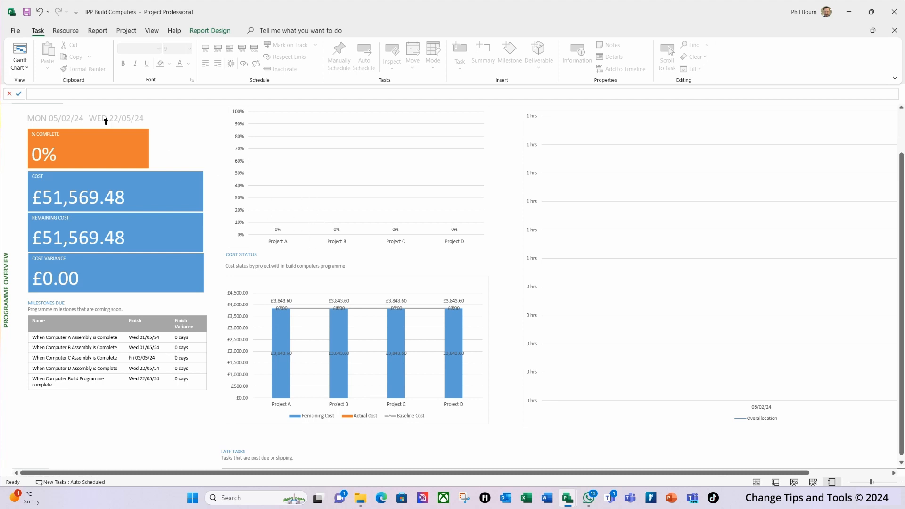
click(22, 69)
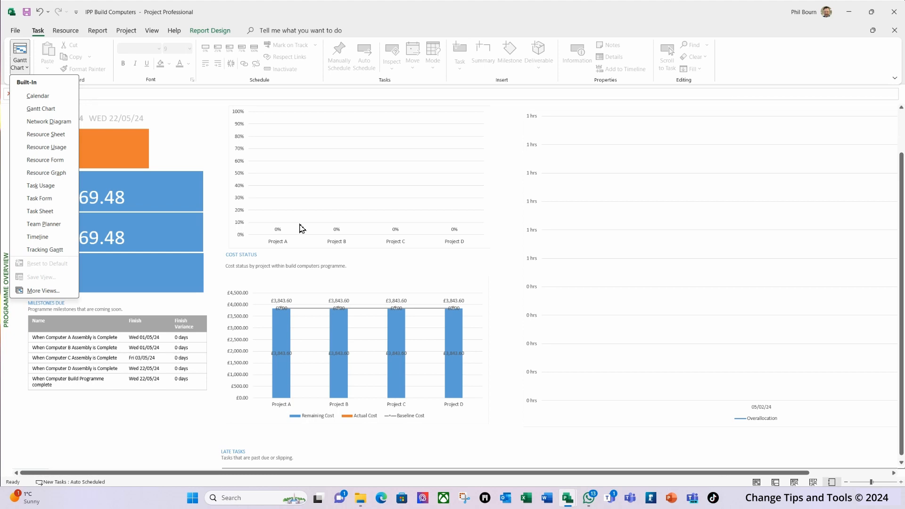
click(44, 249)
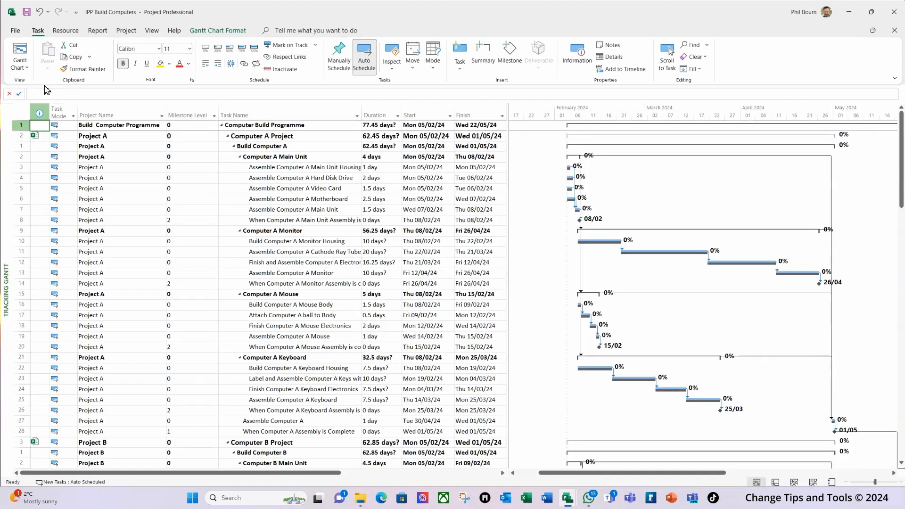
click(129, 33)
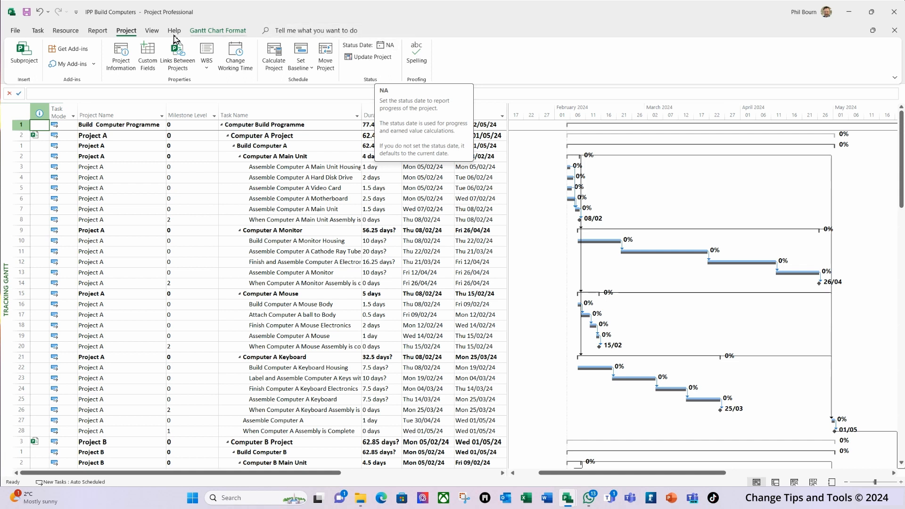
- Reopen the custom Programme Overview report
click(97, 30)
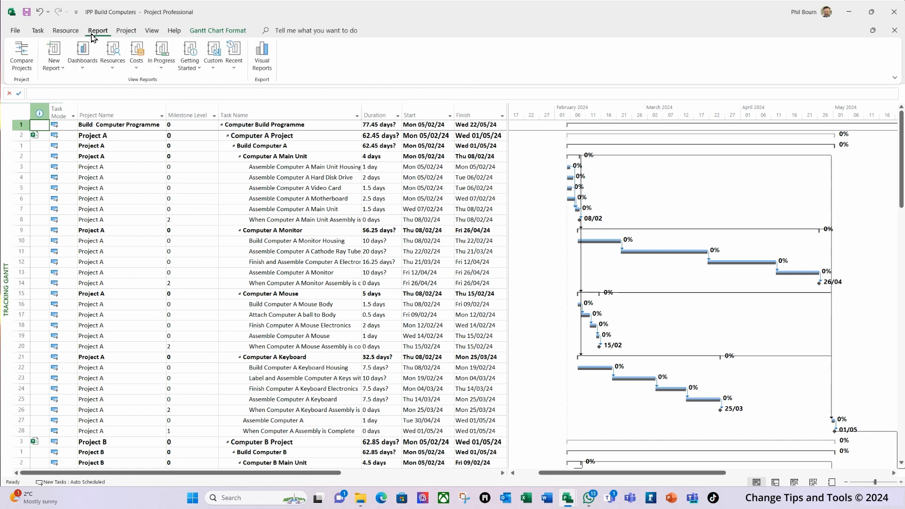
click(83, 66)
click(211, 74)
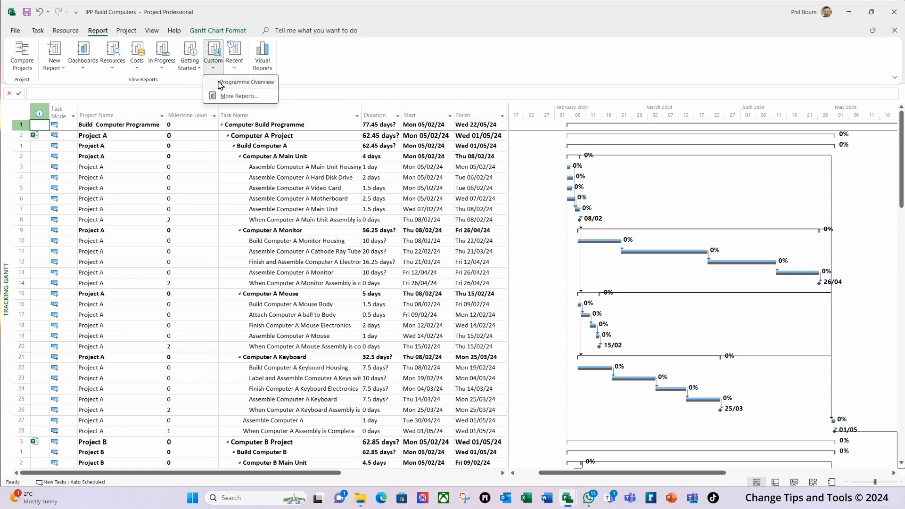
click(218, 85)
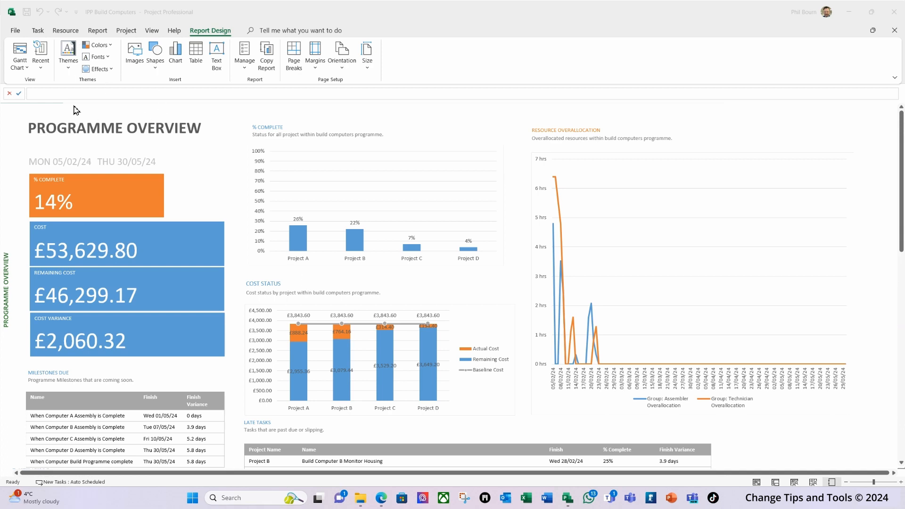
- Examine the updated report's % Complete and Cost Status charts, milestones, Late Tasks table and Resource Overallocation chart against the status date
click(126, 31)
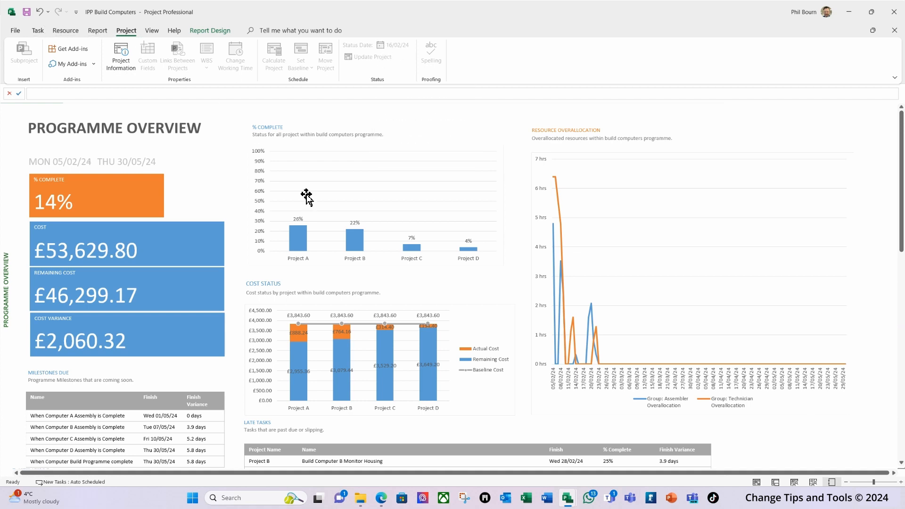
scroll(394, 278, down, 2)
scroll(395, 281, down, 5)
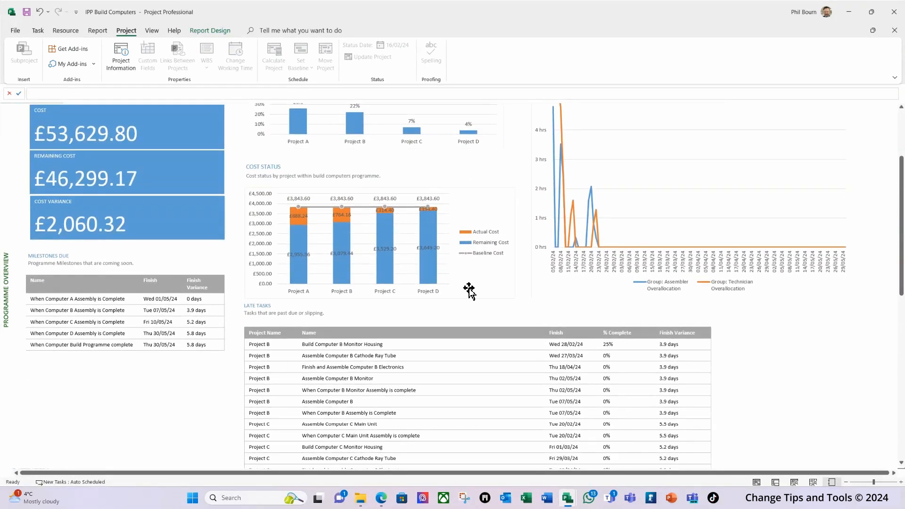
scroll(568, 279, up, 1)
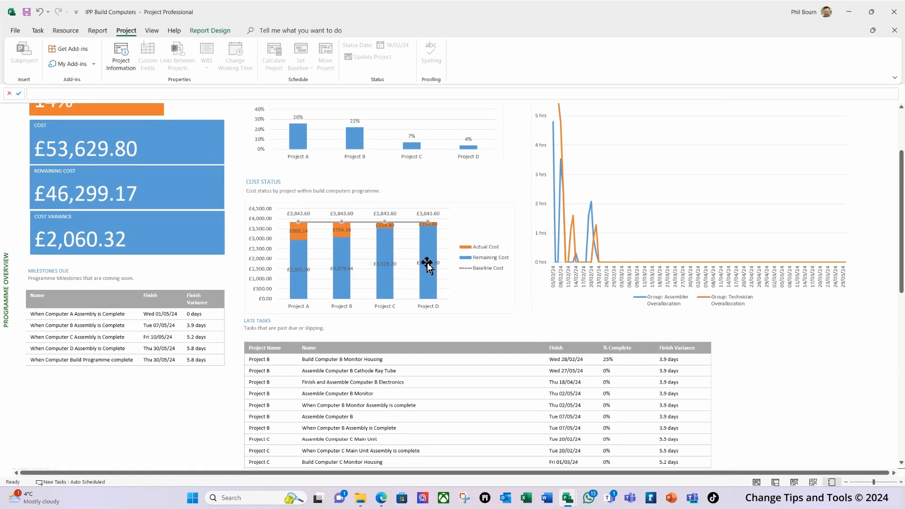
scroll(415, 277, up, 1)
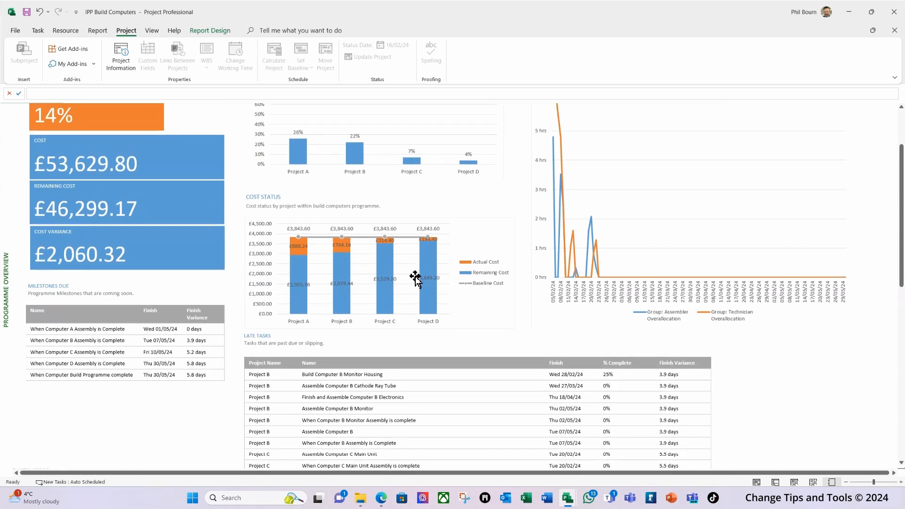
scroll(415, 278, up, 1)
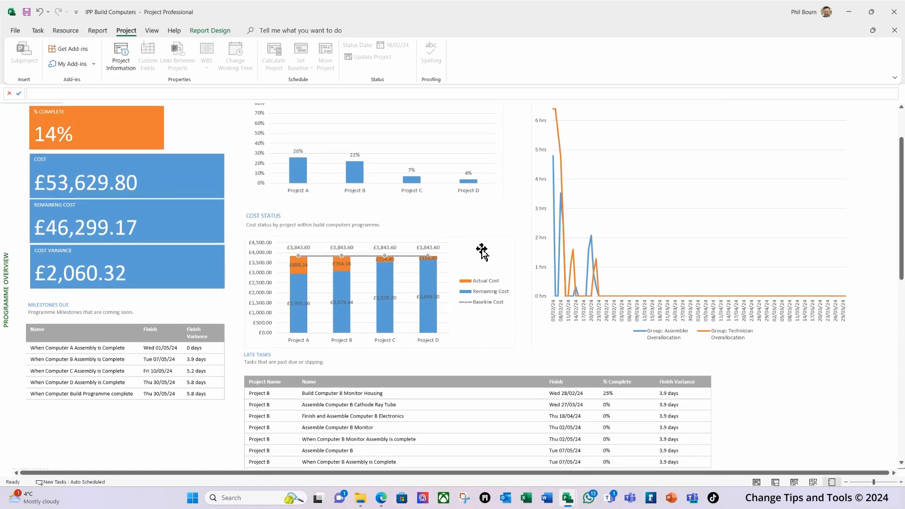
scroll(623, 315, up, 2)
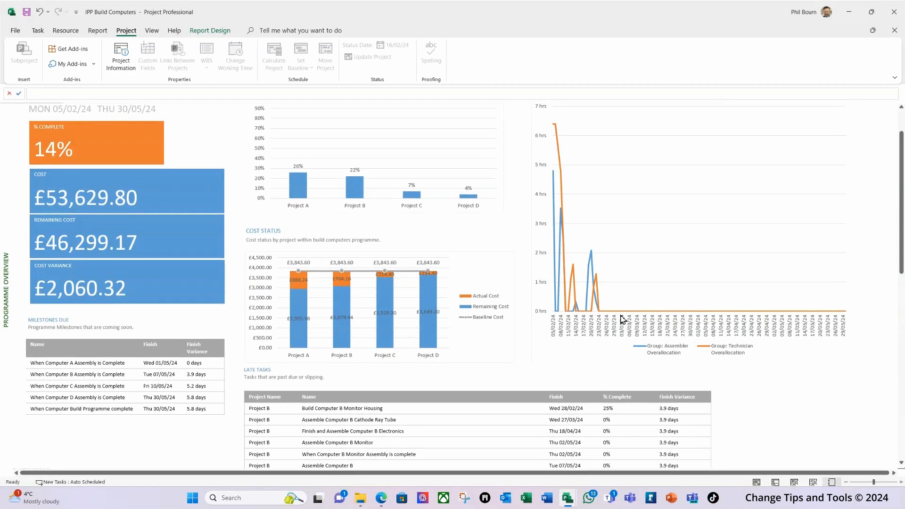
scroll(624, 320, up, 1)
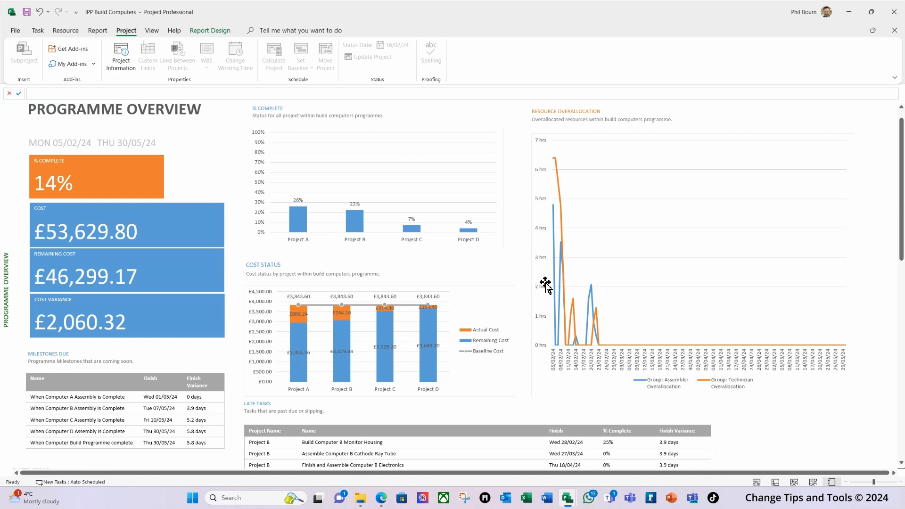
click(97, 31)
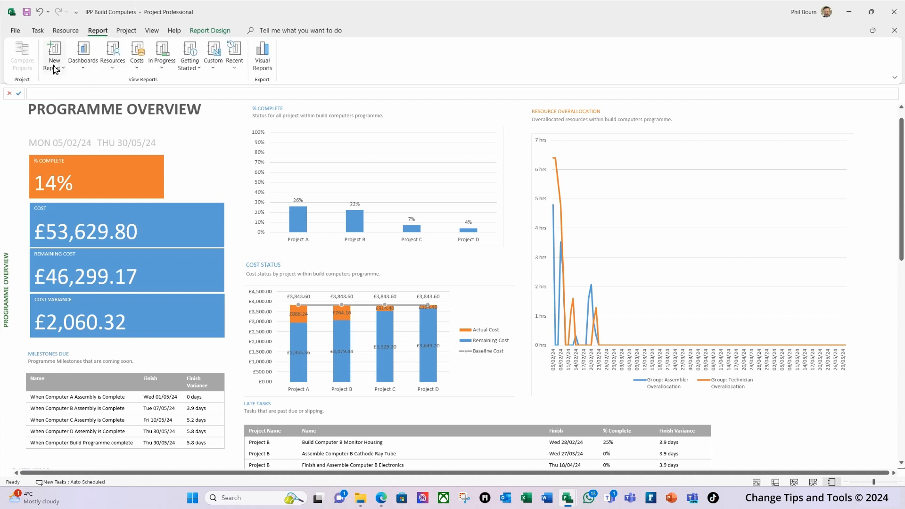